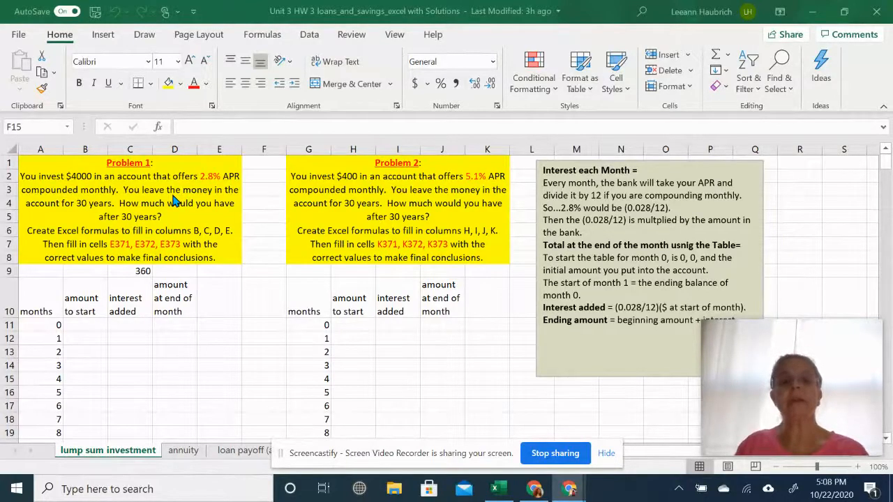
Inspect the formula behind the total number of months in cell C9.
{"action": "left_click", "coordinate": [139, 270]}
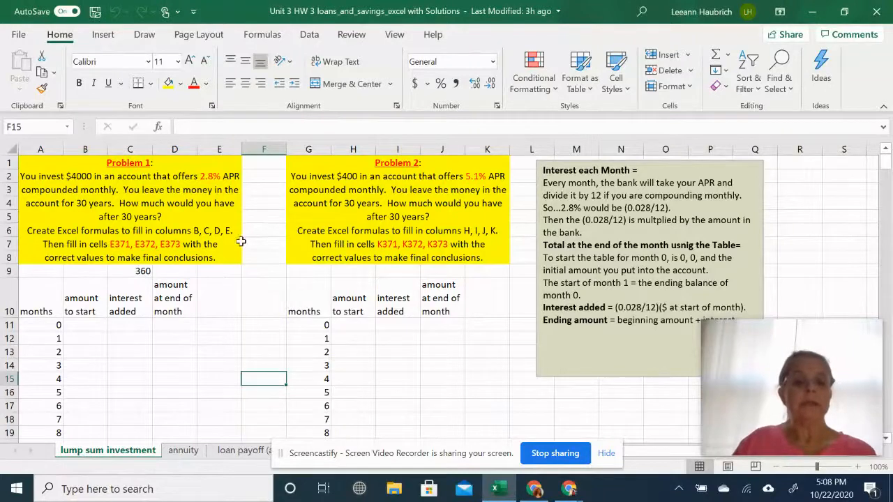
{"action": "double_click", "coordinate": [139, 272]}
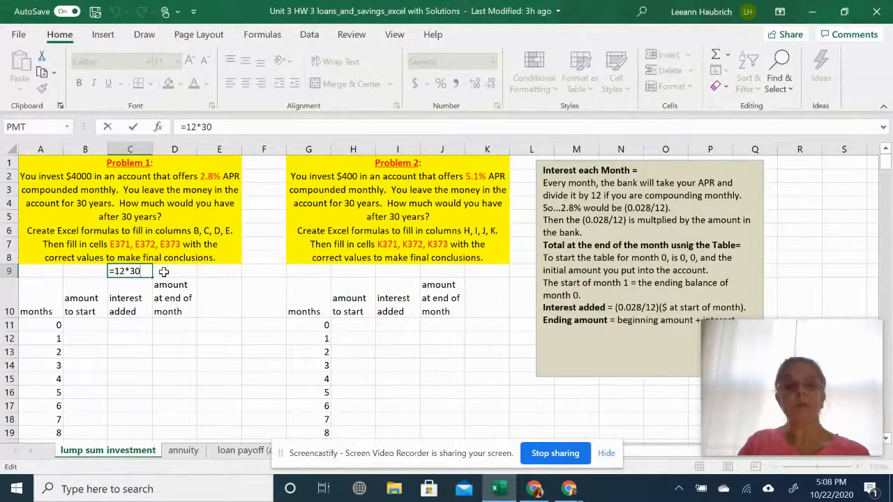
{"action": "key", "text": "Return"}
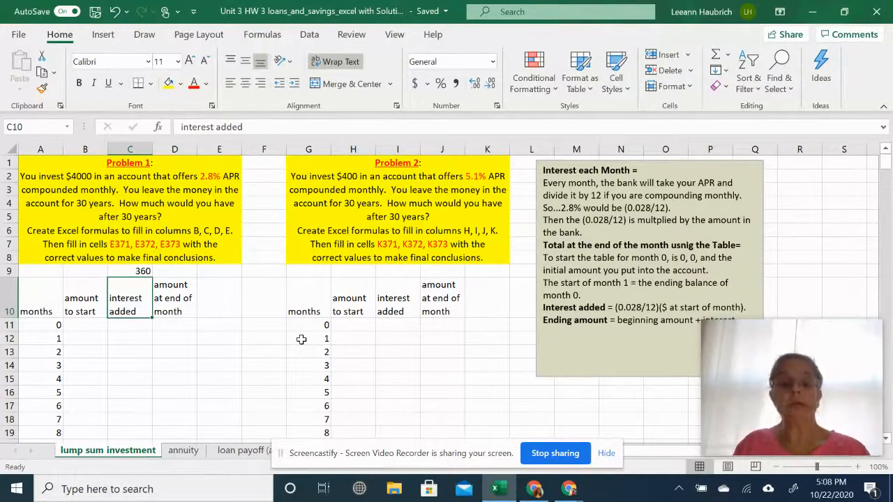
Fill Problem 1's month 0 row with 0 to start, 0 interest added and 4000 as the end-of-month amount.
{"action": "left_click", "coordinate": [92, 324]}
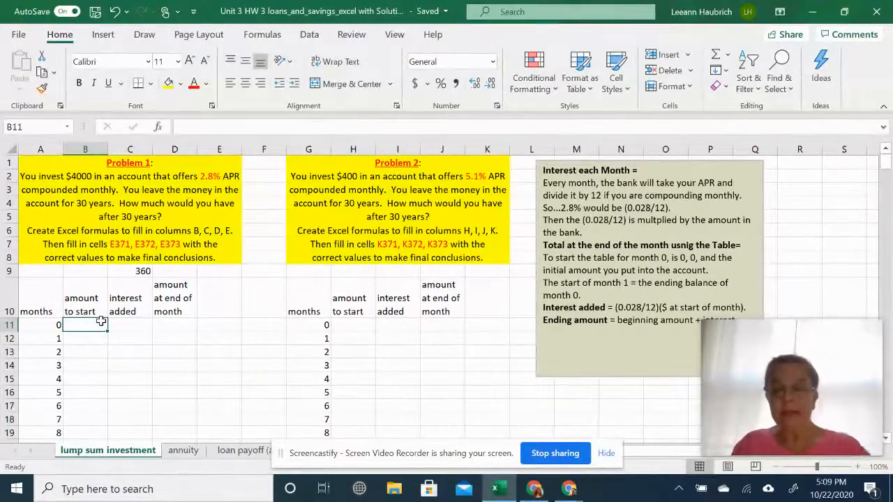
{"action": "type", "text": "0"}
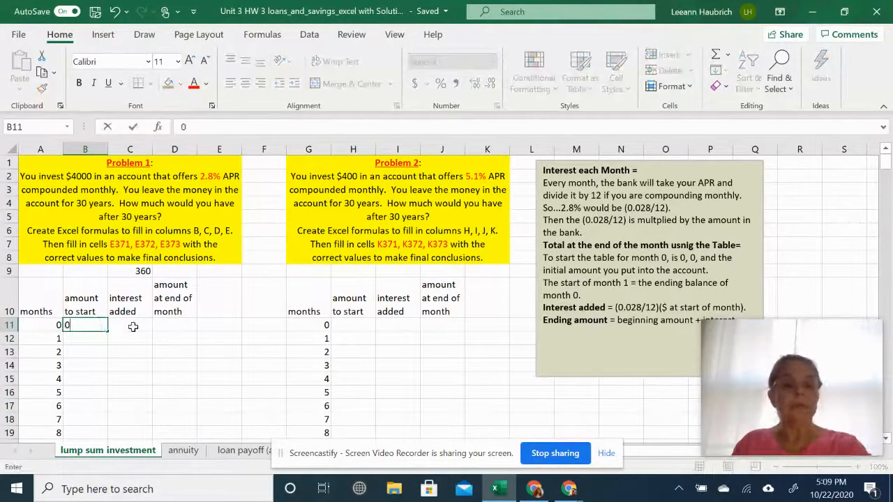
{"action": "left_click", "coordinate": [136, 326]}
{"action": "type", "text": "0"}
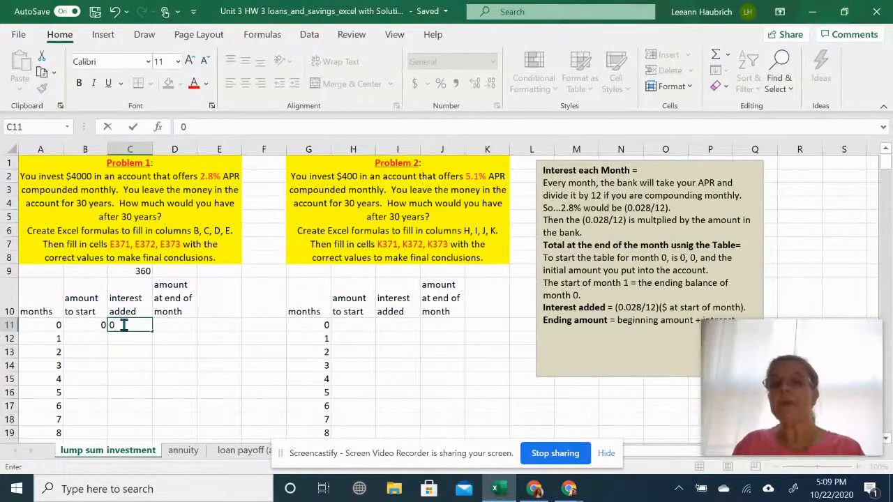
{"action": "left_click", "coordinate": [172, 325]}
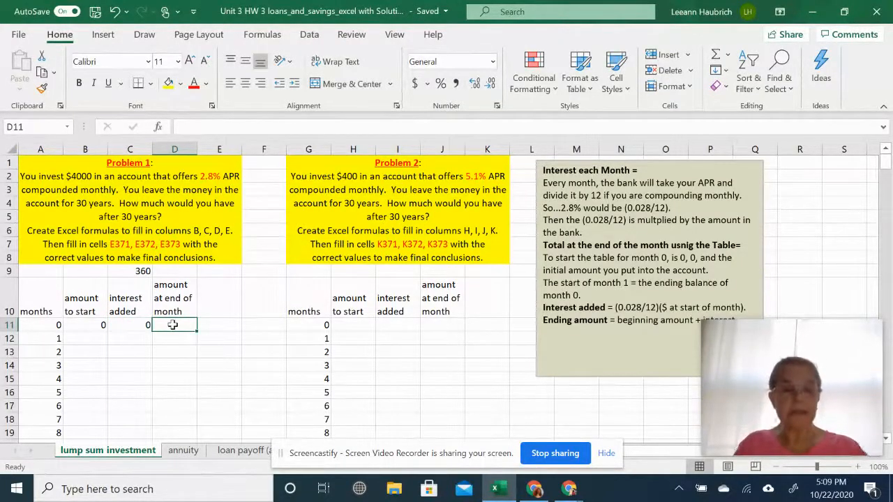
{"action": "type", "text": "4000"}
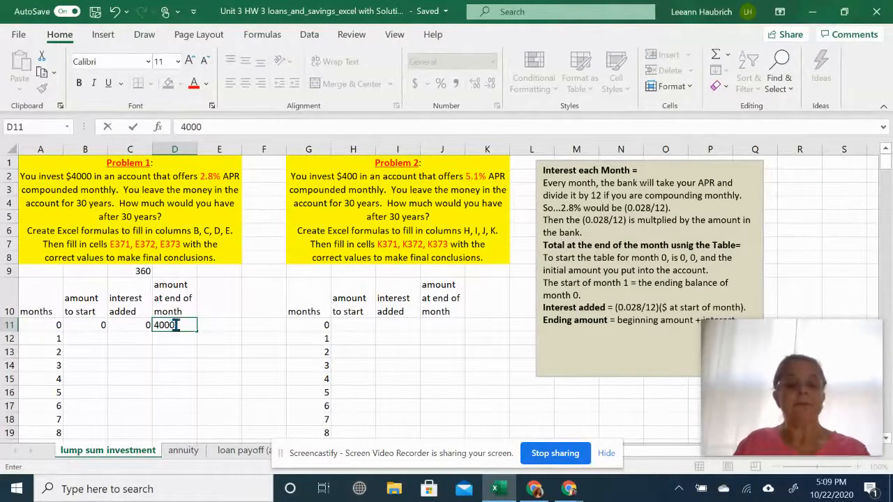
{"action": "key", "text": "Return"}
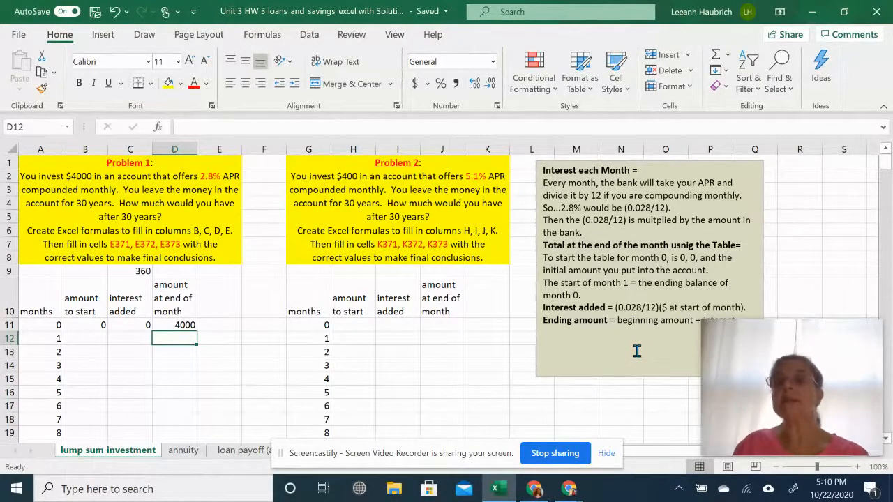
Set month 1's starting amount in B12 to the month 0 ending balance with =D11.
{"action": "left_click", "coordinate": [83, 341]}
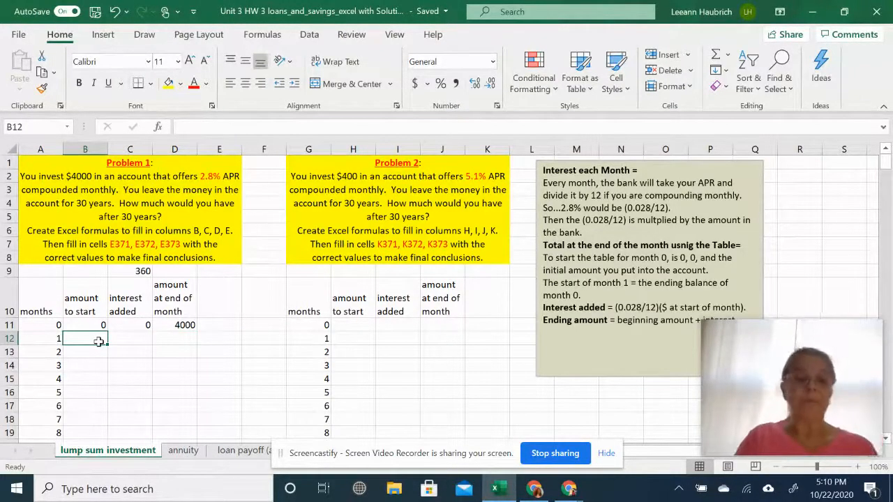
{"action": "type", "text": "="}
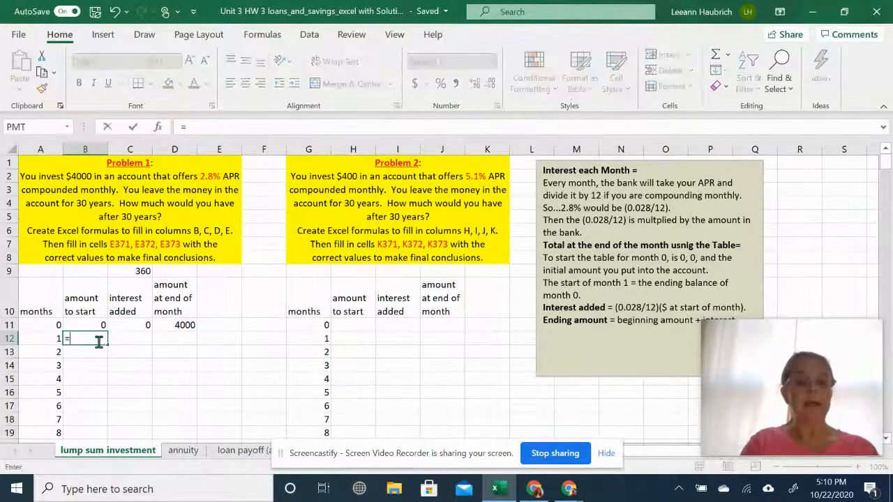
{"action": "left_click", "coordinate": [180, 326]}
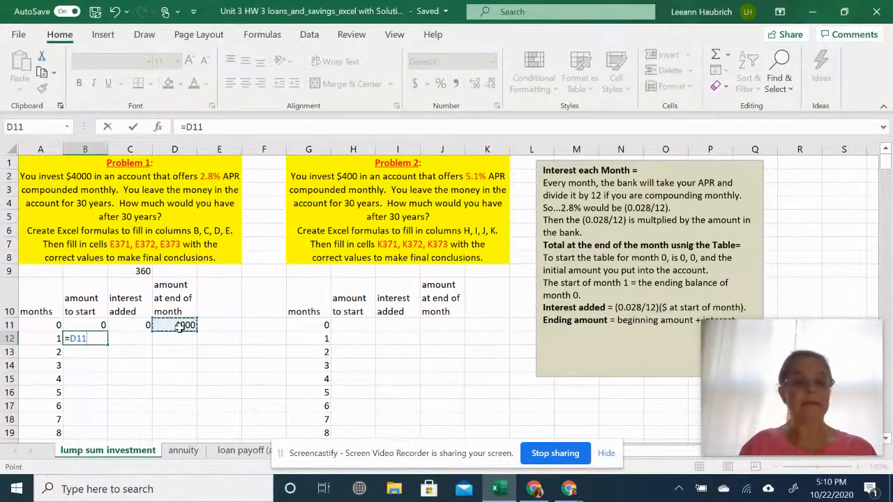
{"action": "key", "text": "Return"}
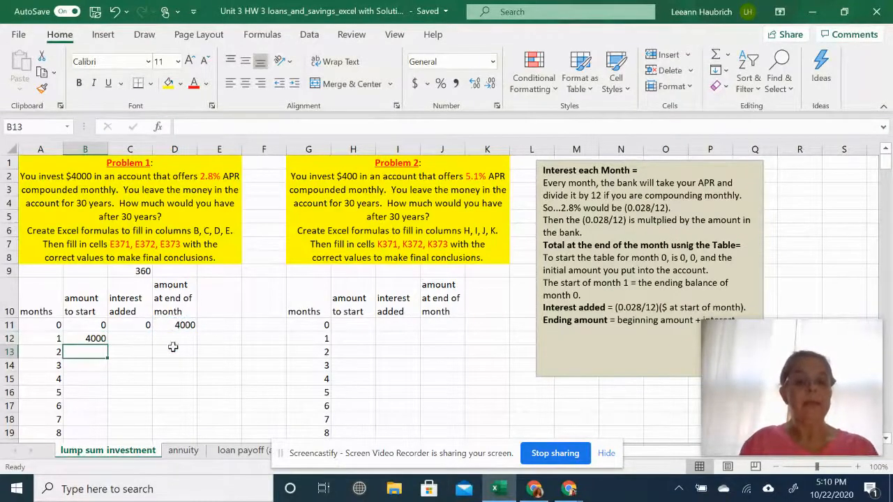
Calculate month 1's interest in C12 with the formula =0.028/12*B12.
{"action": "left_click", "coordinate": [141, 340]}
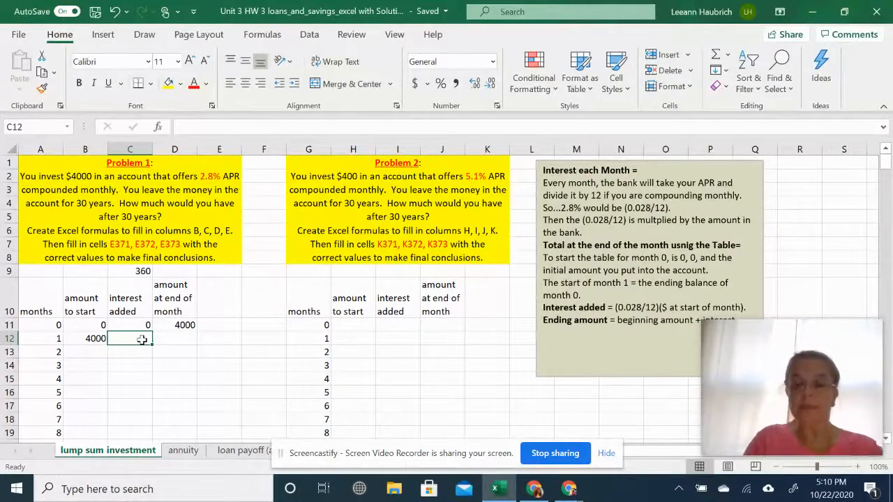
{"action": "type", "text": "0"}
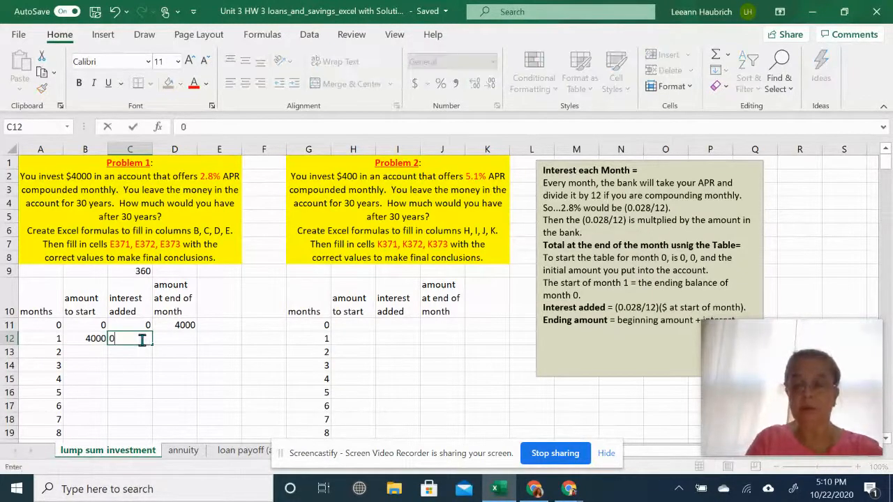
{"action": "type", "text": ".028"}
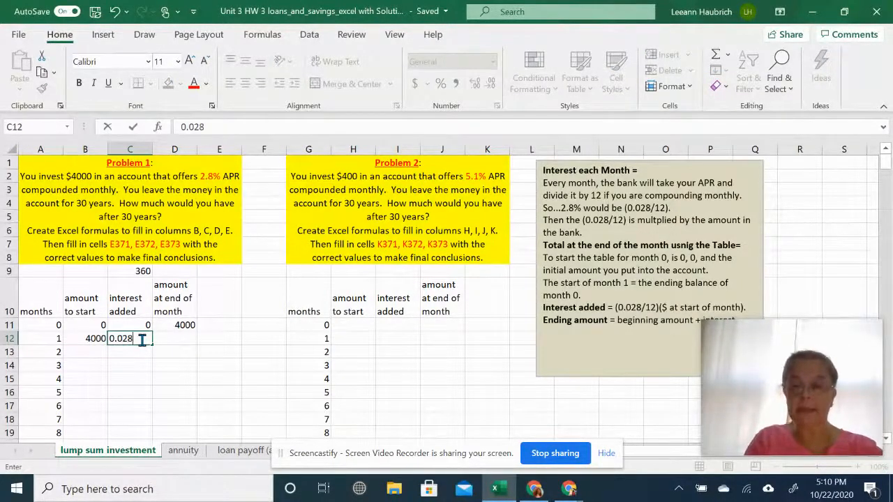
{"action": "type", "text": "/12"}
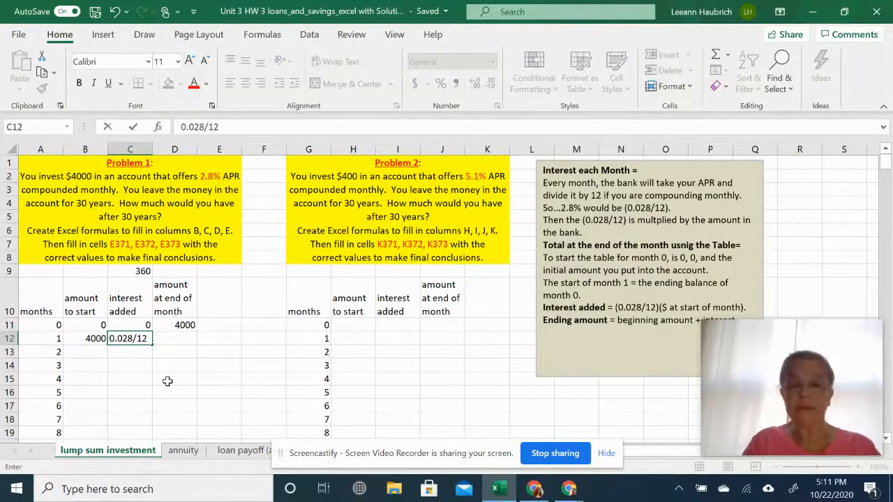
{"action": "type", "text": "*"}
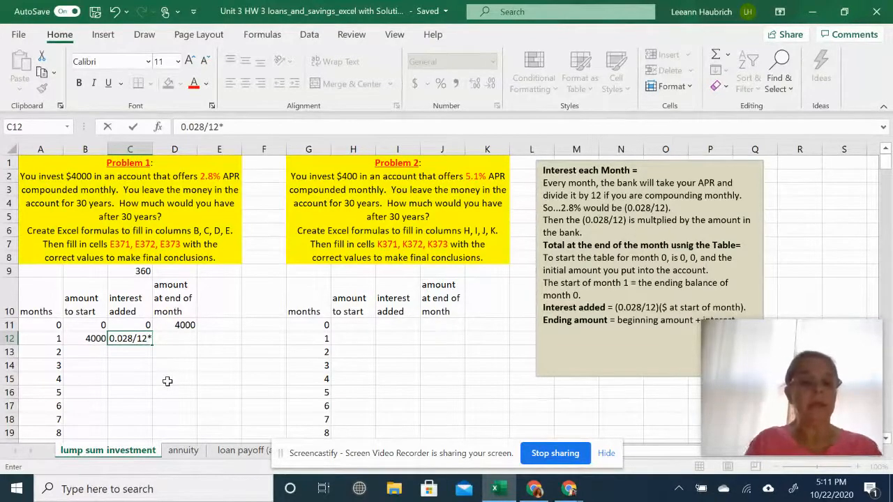
{"action": "left_click", "coordinate": [97, 338]}
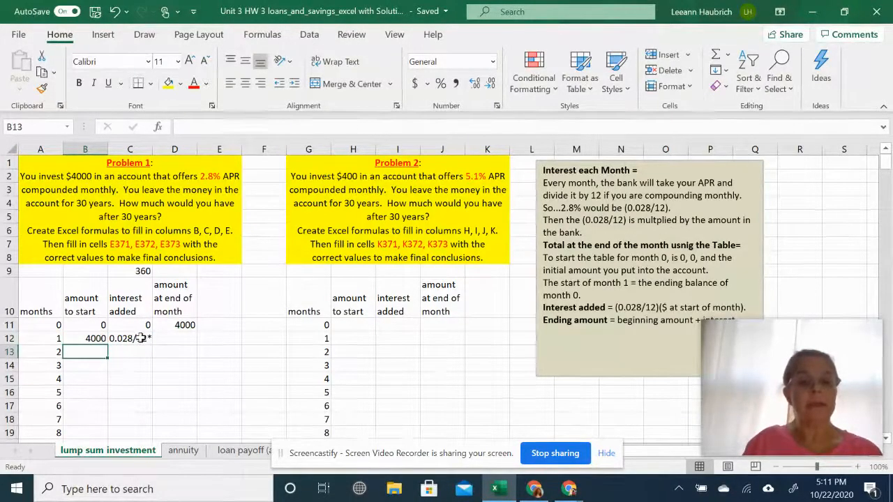
{"action": "left_click", "coordinate": [140, 339]}
{"action": "double_click", "coordinate": [139, 338]}
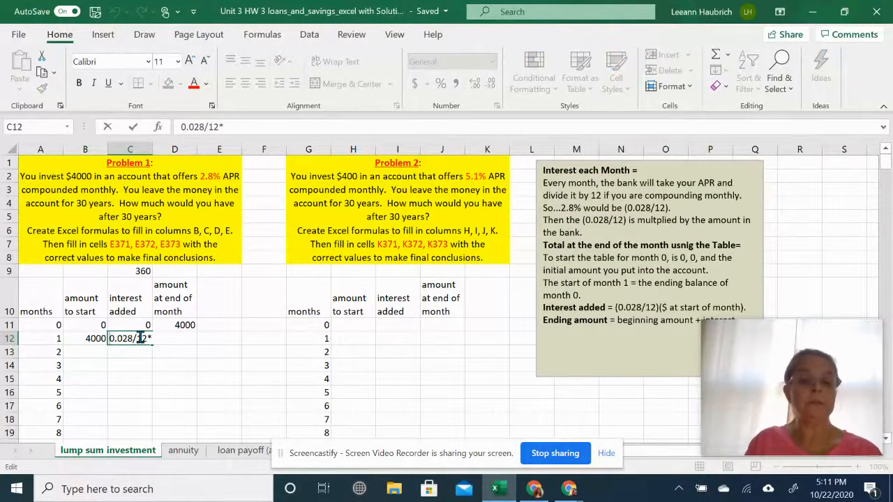
{"action": "type", "text": "="}
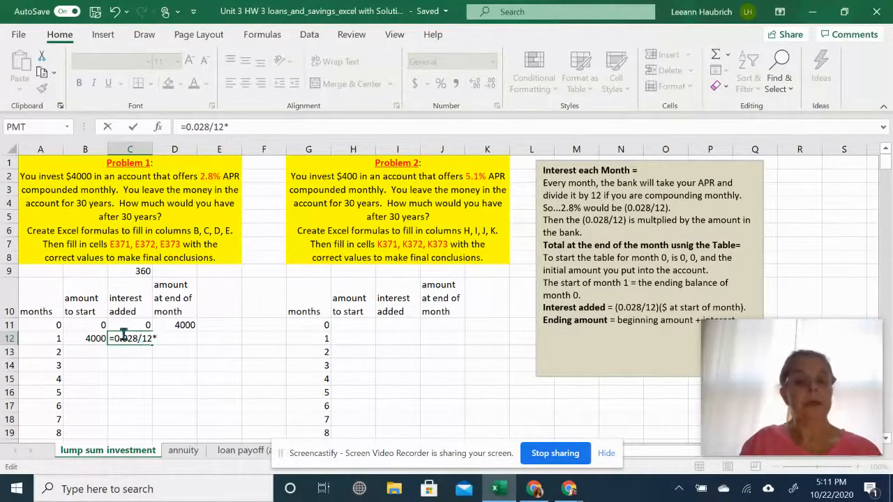
{"action": "left_click", "coordinate": [87, 337]}
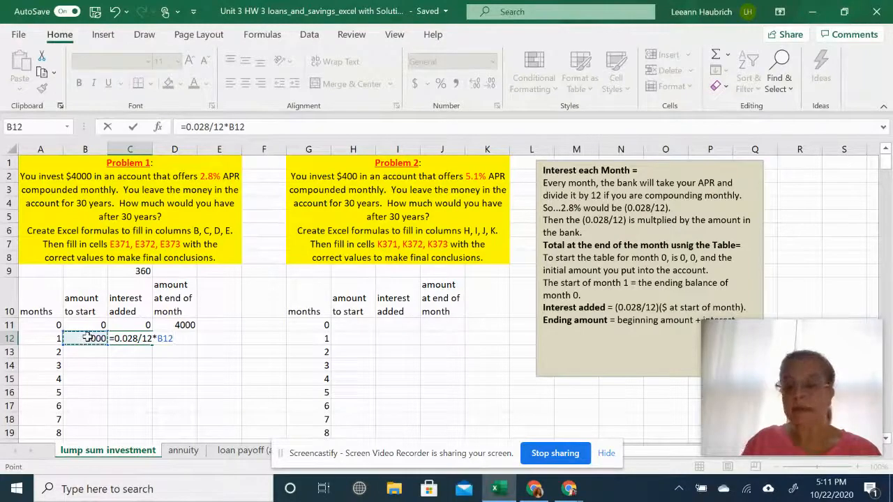
{"action": "key", "text": "Return"}
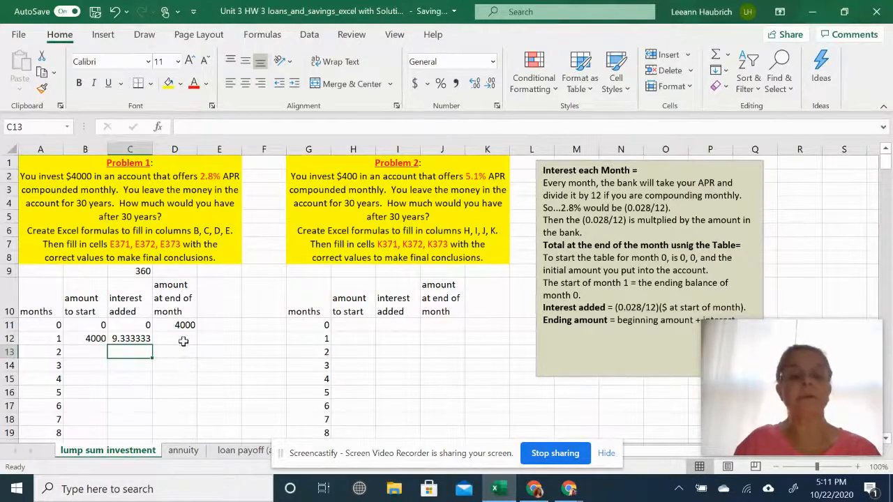
Calculate month 1's ending amount in D12 by adding the starting amount and interest with =B12+C12.
{"action": "left_click", "coordinate": [187, 339]}
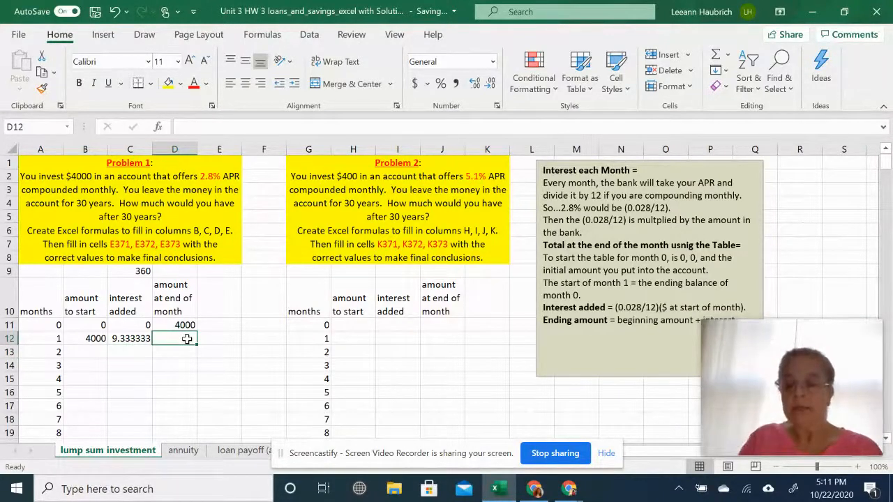
{"action": "type", "text": "="}
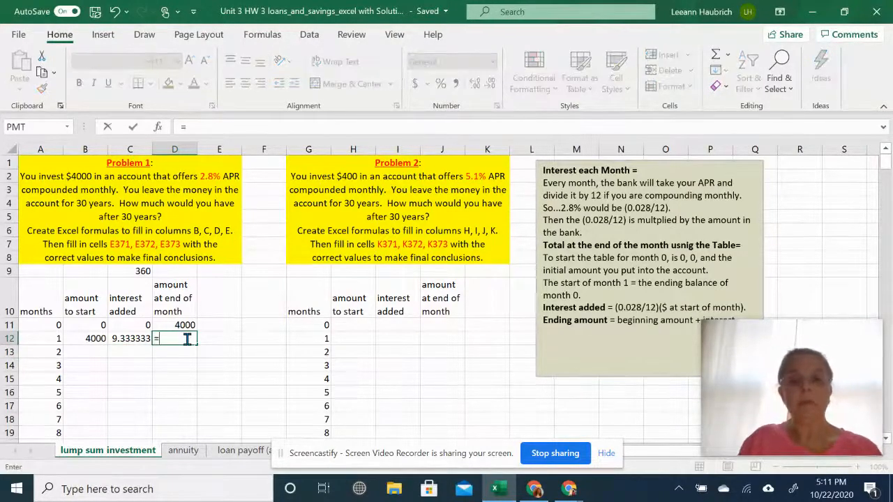
{"action": "left_click", "coordinate": [92, 339]}
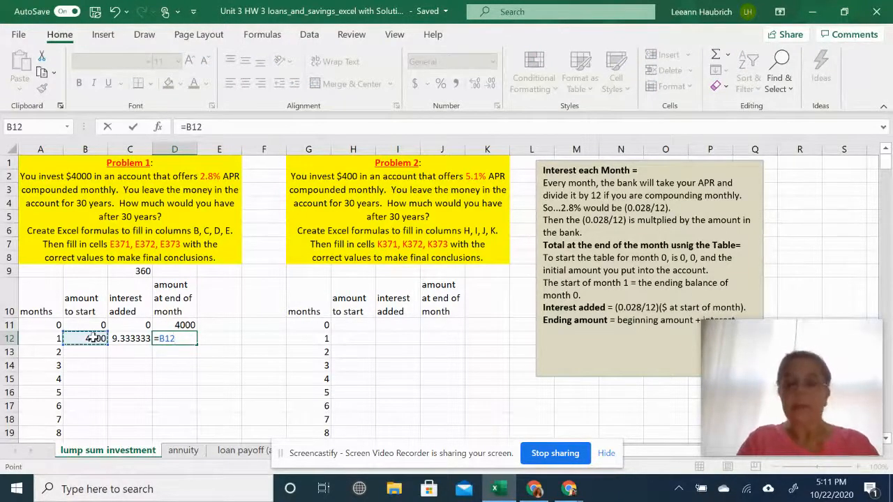
{"action": "type", "text": "+"}
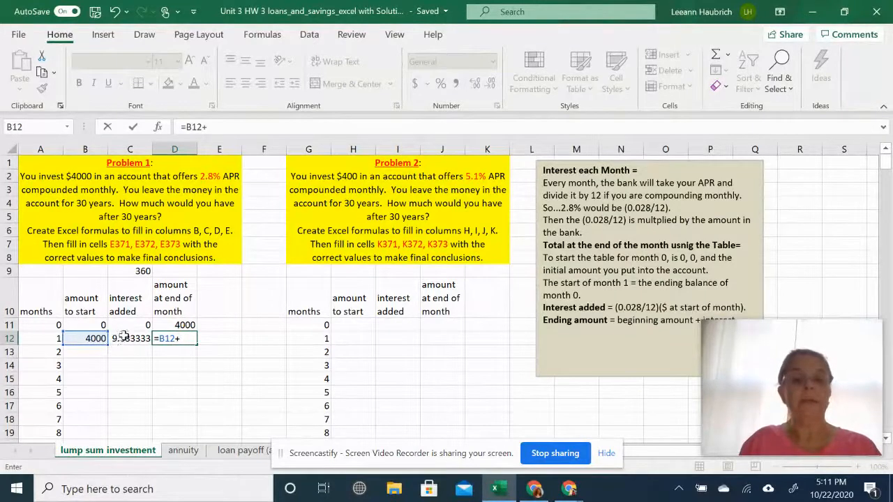
{"action": "left_click", "coordinate": [121, 338]}
{"action": "key", "text": "Return"}
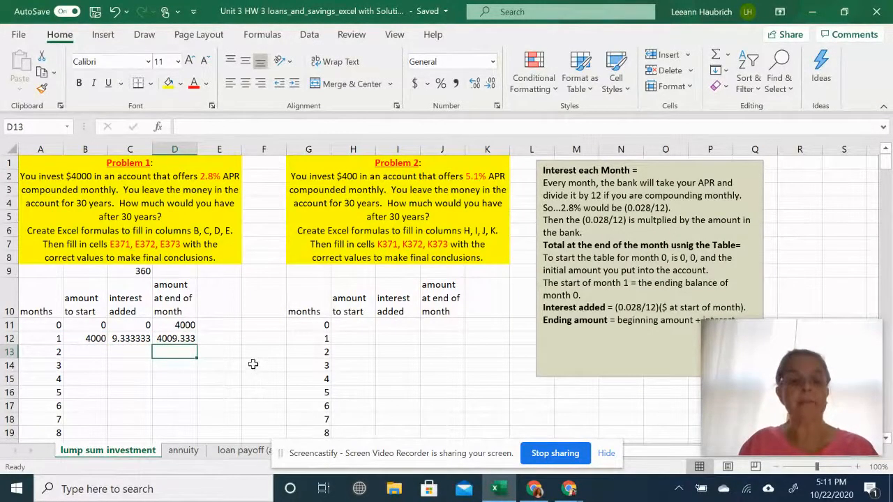
Set month 2's starting amount in B13 to the month 1 ending balance with =D12.
{"action": "left_click", "coordinate": [101, 354]}
{"action": "type", "text": "="}
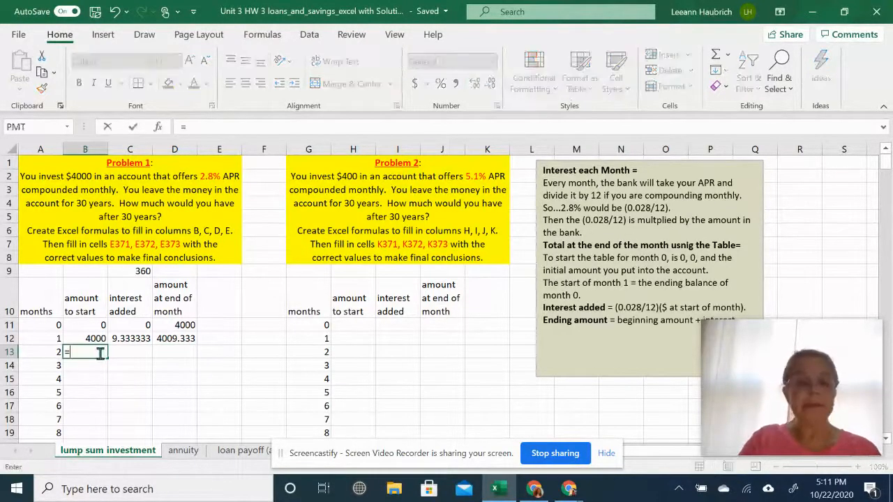
{"action": "left_click", "coordinate": [172, 339]}
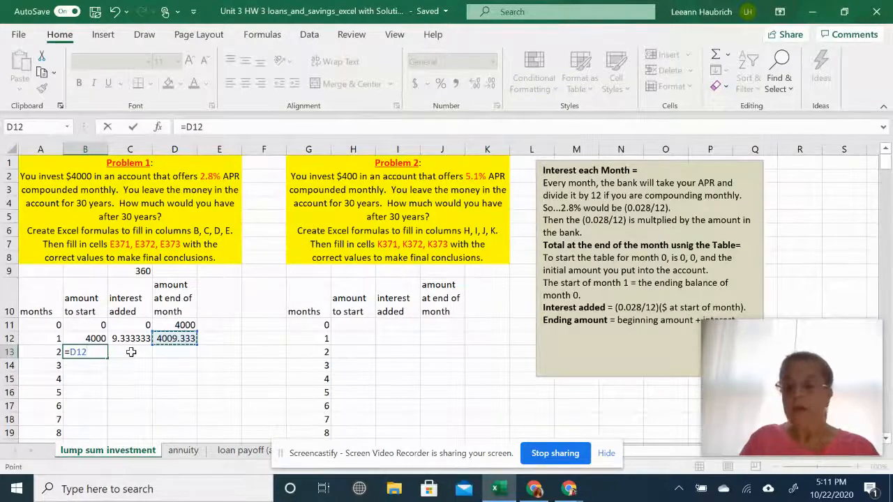
{"action": "key", "text": "Return"}
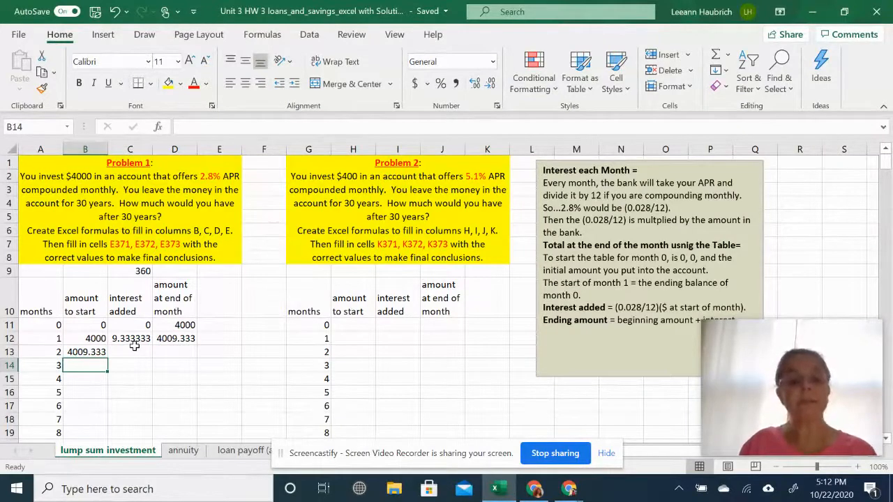
Calculate month 2's interest in C13 from its starting amount with the formula =0.028/12*B13.
{"action": "left_click", "coordinate": [133, 351]}
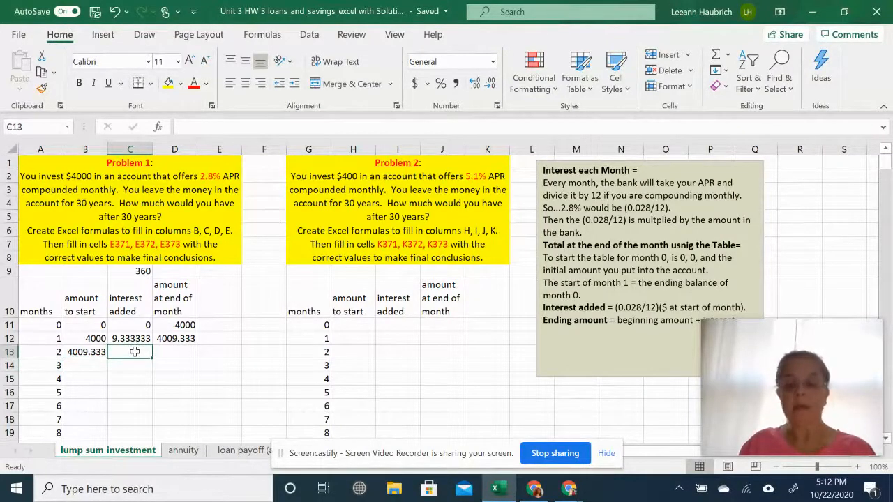
{"action": "type", "text": "0"}
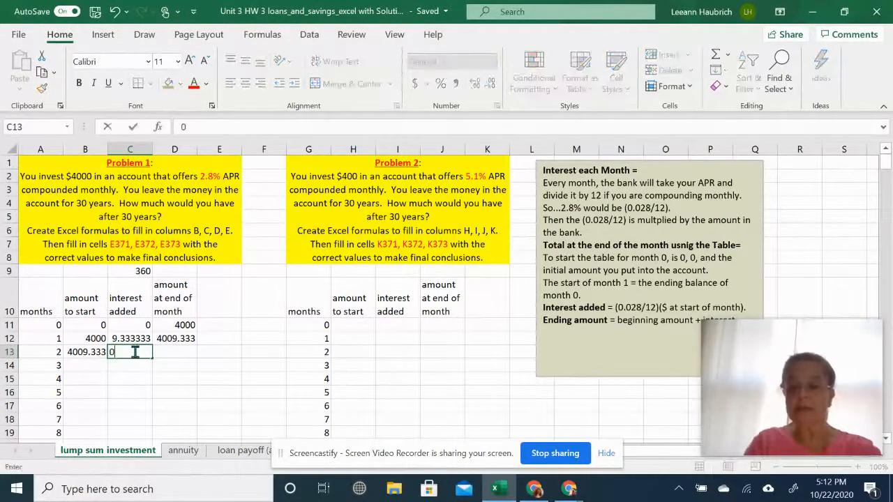
{"action": "type", "text": ".02"}
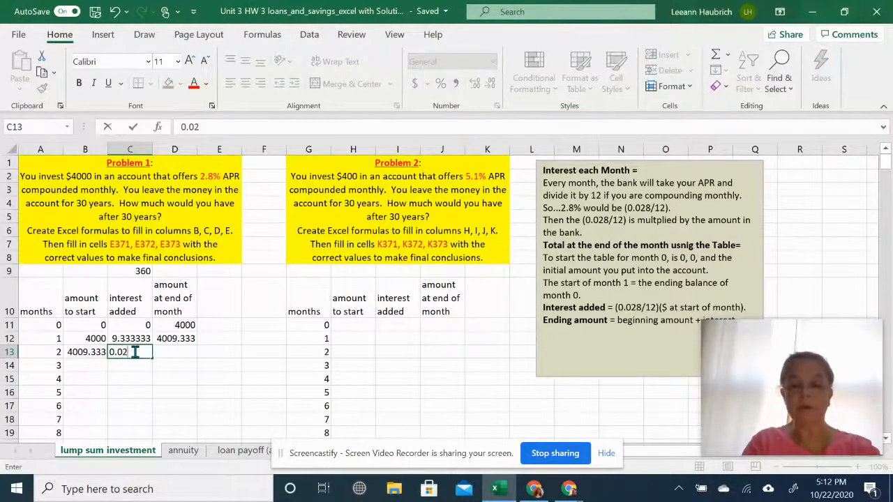
{"action": "type", "text": "8/12"}
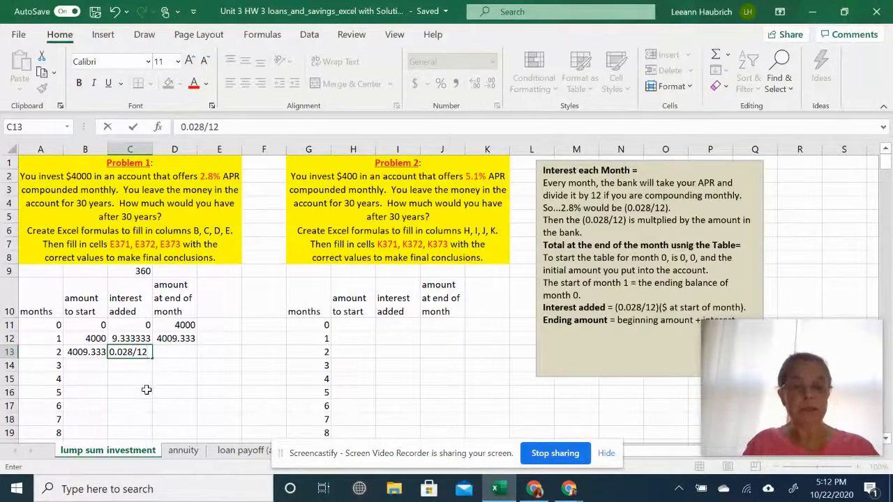
{"action": "type", "text": "*"}
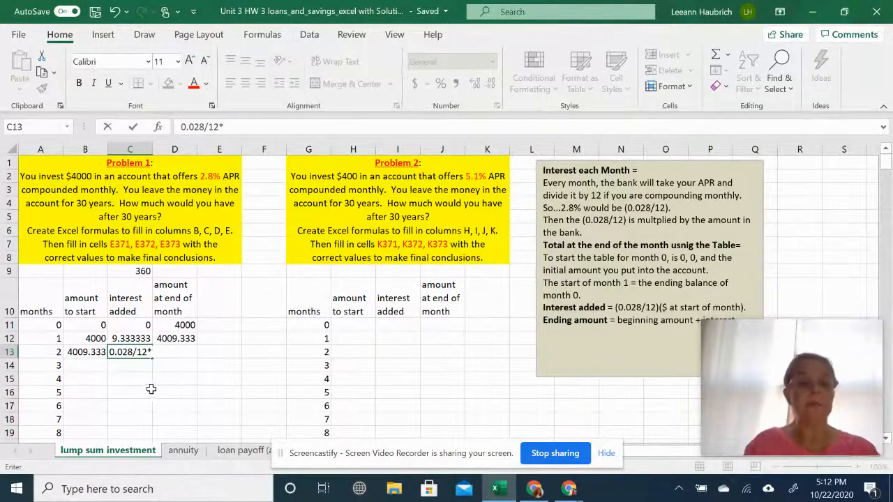
{"action": "left_click", "coordinate": [84, 352]}
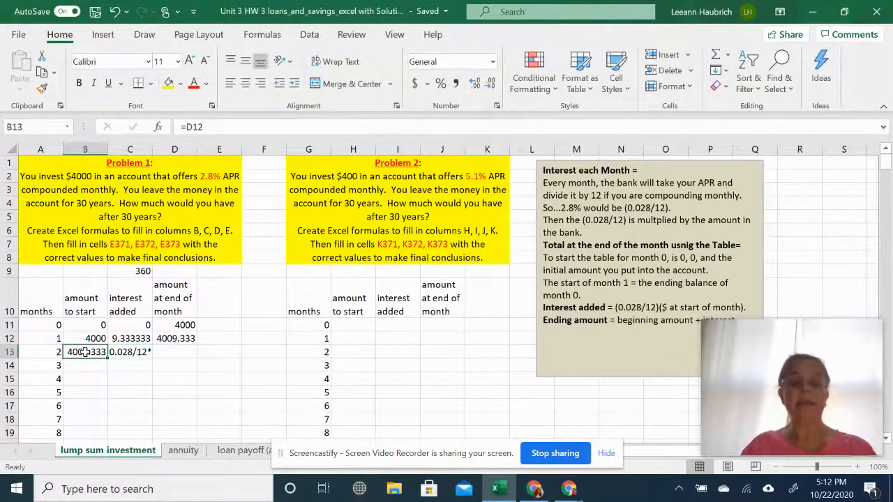
{"action": "left_click", "coordinate": [134, 353]}
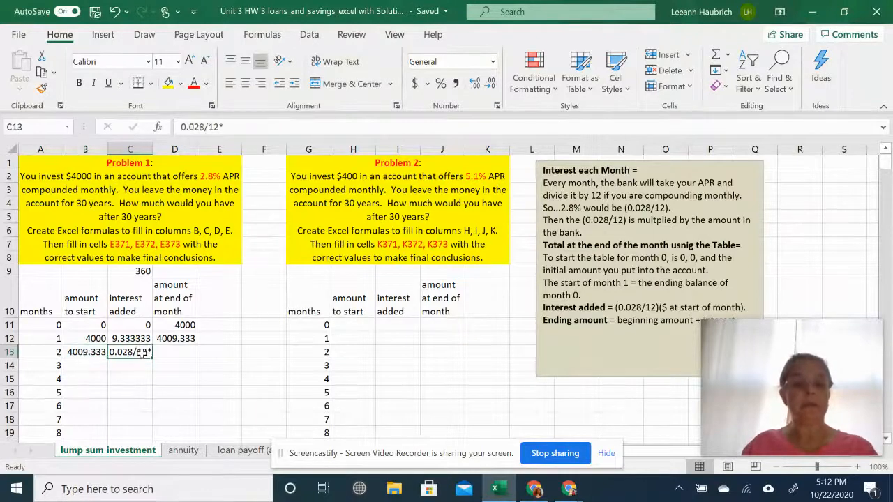
{"action": "double_click", "coordinate": [134, 352]}
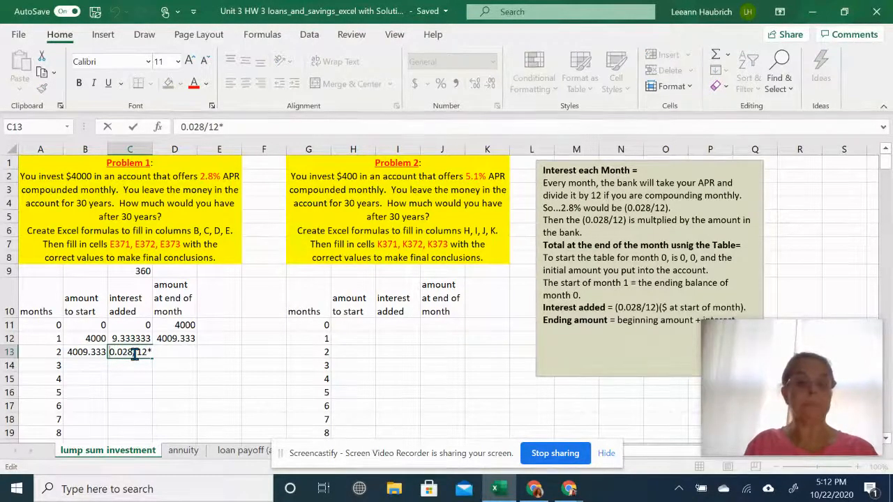
{"action": "key", "text": "Home"}
{"action": "type", "text": "="}
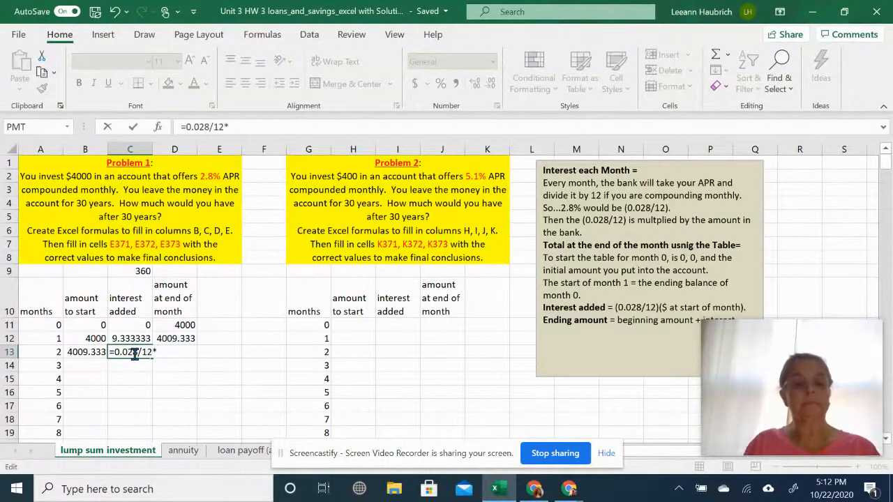
{"action": "left_click", "coordinate": [101, 352]}
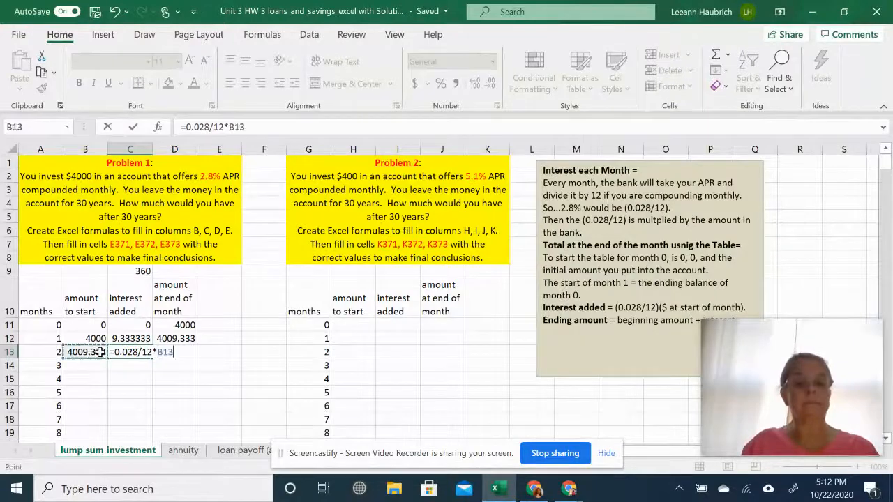
{"action": "key", "text": "Return"}
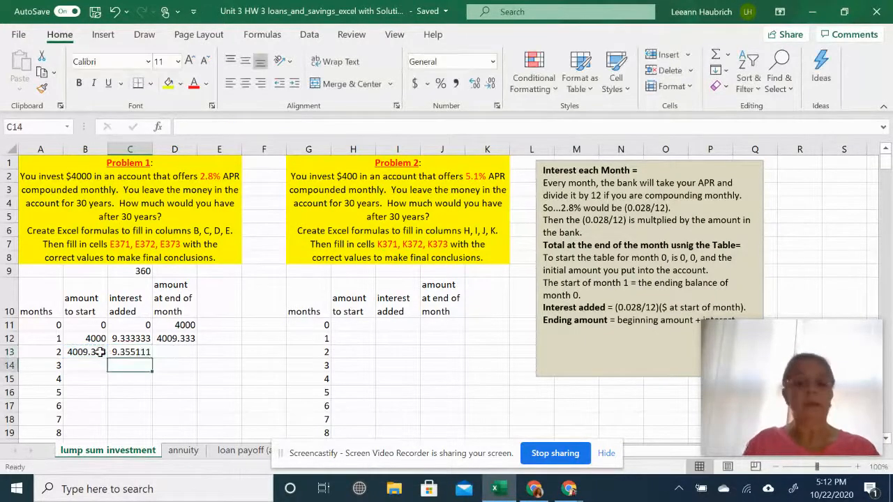
Calculate month 2's ending amount in D13 by adding the starting amount and interest with =B13+C13.
{"action": "left_click", "coordinate": [180, 351]}
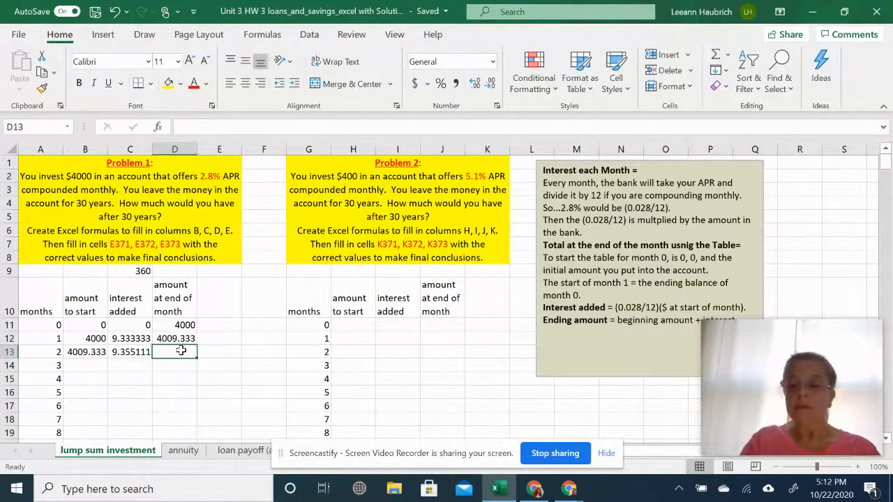
{"action": "type", "text": "="}
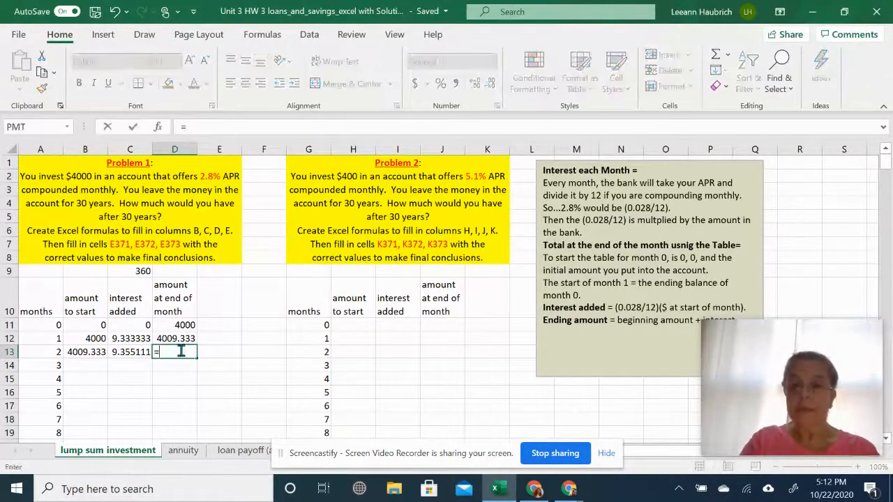
{"action": "left_click", "coordinate": [88, 353]}
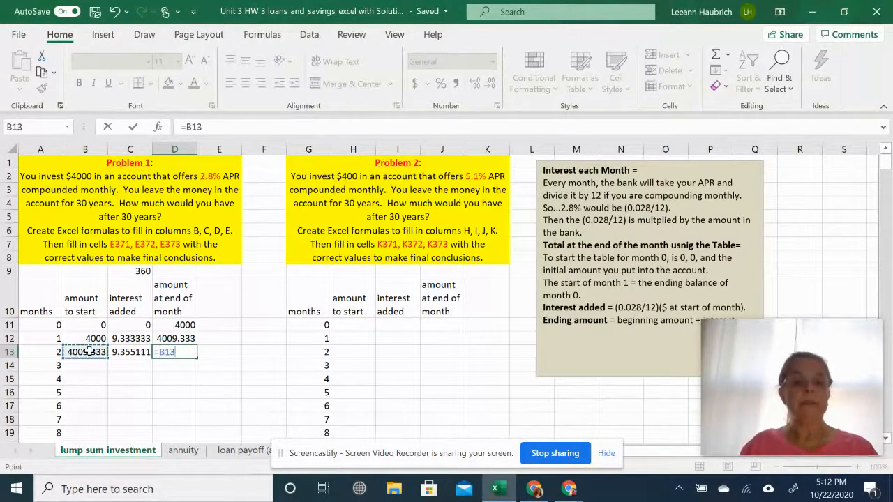
{"action": "type", "text": "+"}
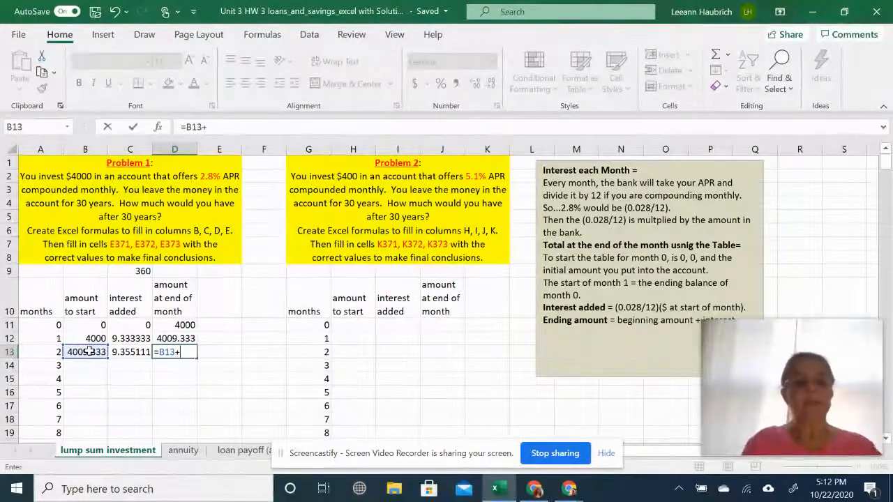
{"action": "left_click", "coordinate": [135, 353]}
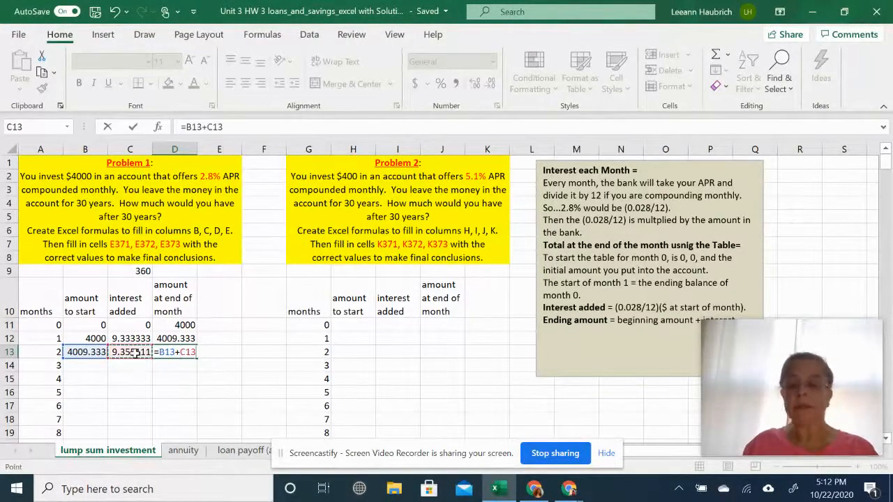
{"action": "key", "text": "Return"}
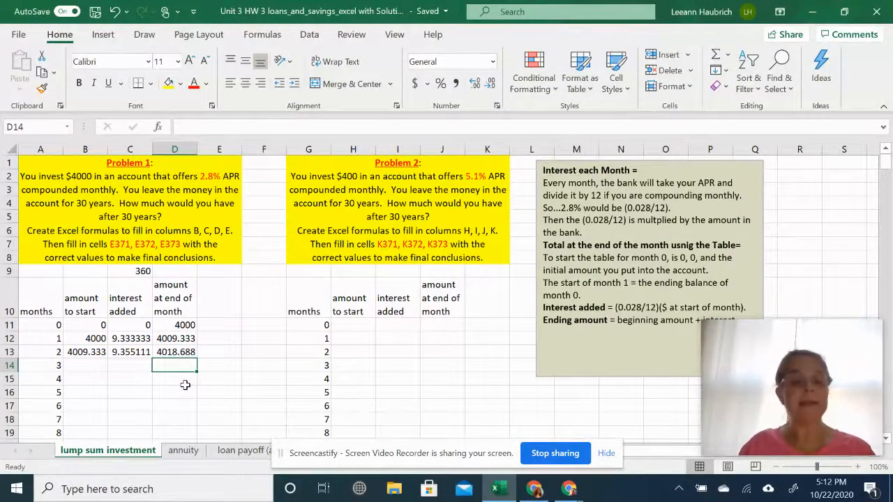
Set month 3's starting amount in B14 to the month 2 ending balance with =D13.
{"action": "left_click", "coordinate": [97, 364]}
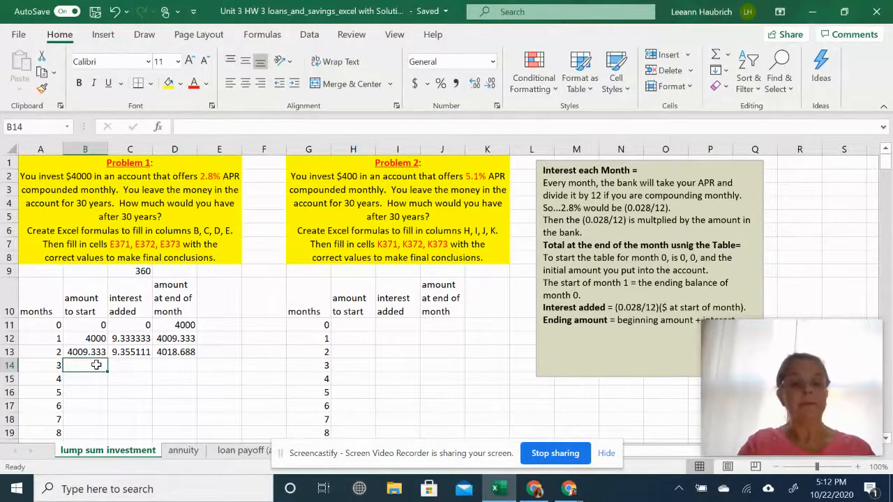
{"action": "type", "text": "="}
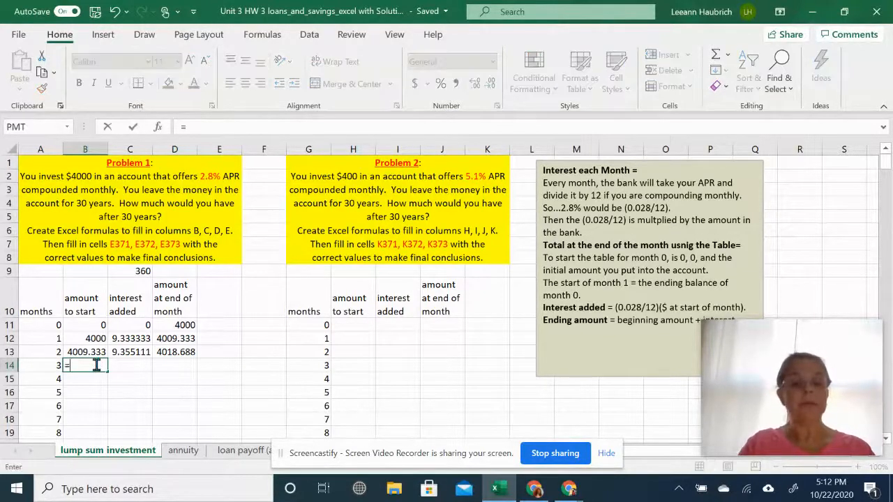
{"action": "left_click", "coordinate": [176, 353]}
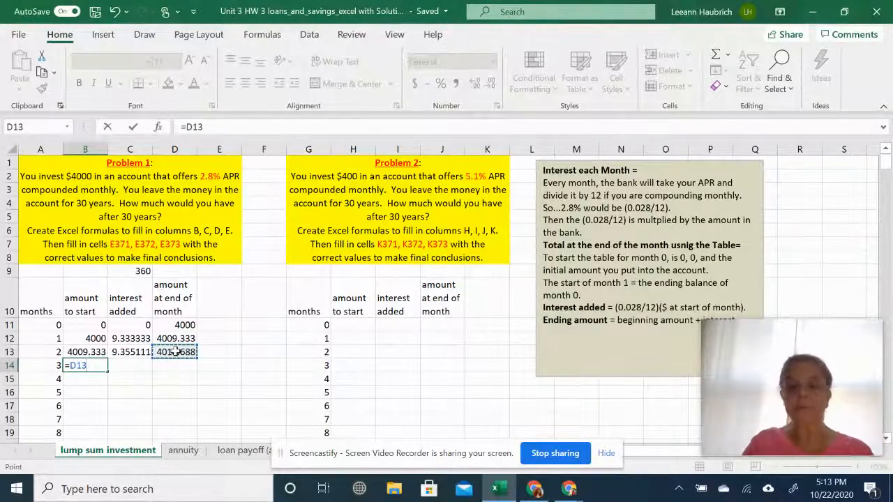
{"action": "key", "text": "Return"}
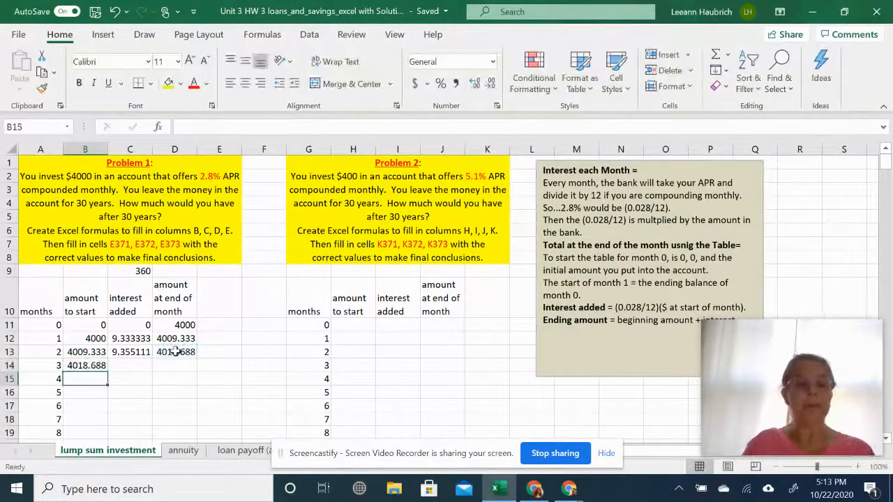
Calculate month 3's interest in C14 from its starting amount with the formula =0.028/12*B14.
{"action": "left_click", "coordinate": [137, 366]}
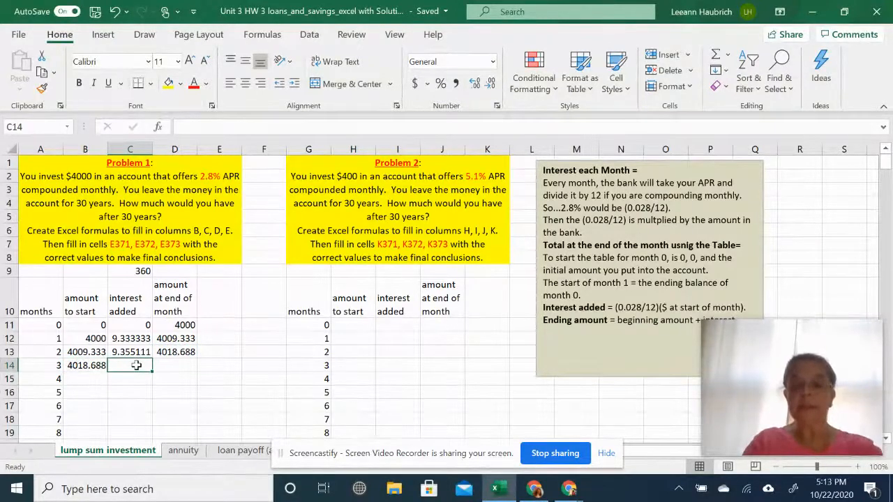
{"action": "type", "text": "0.0"}
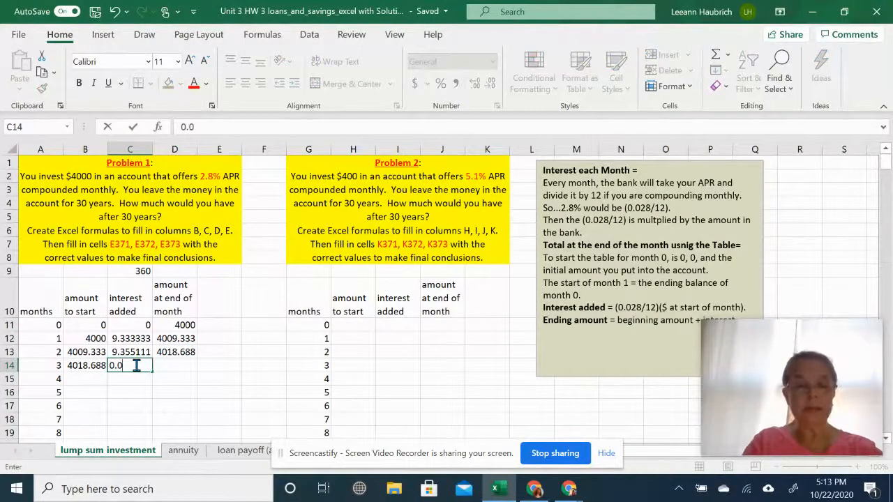
{"action": "type", "text": "28"}
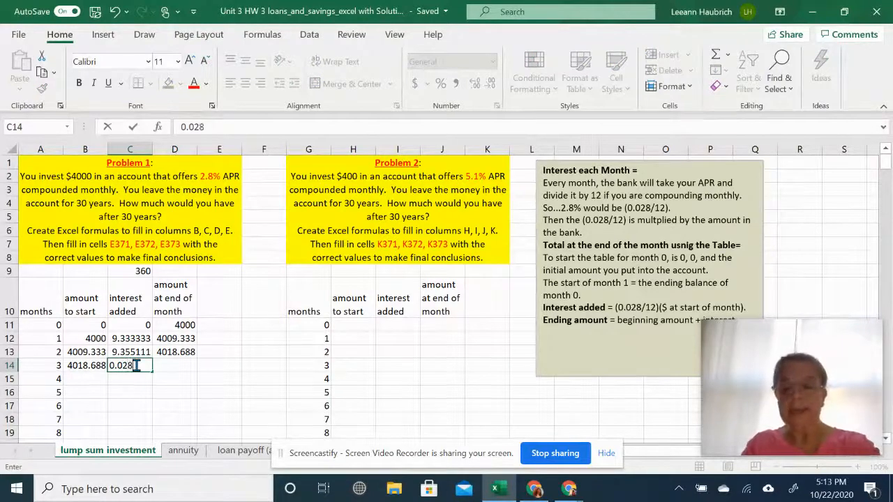
{"action": "type", "text": "/12*"}
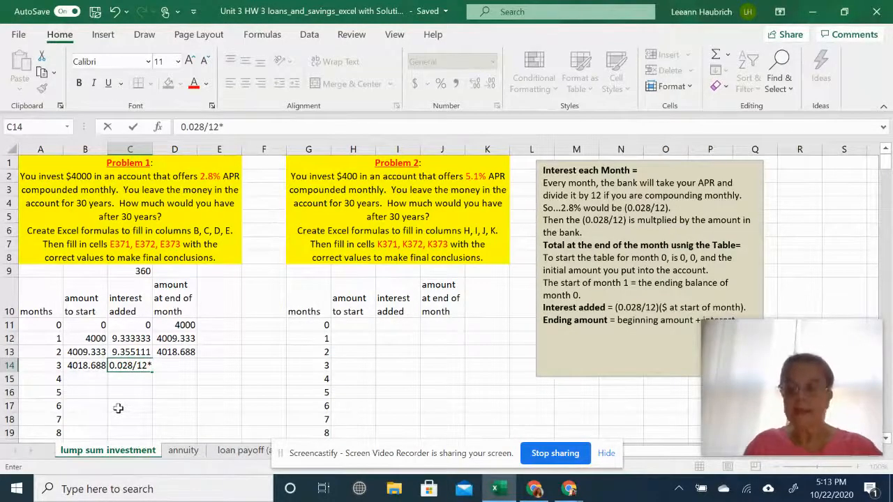
{"action": "key", "text": "Left"}
{"action": "key", "text": "Left"}
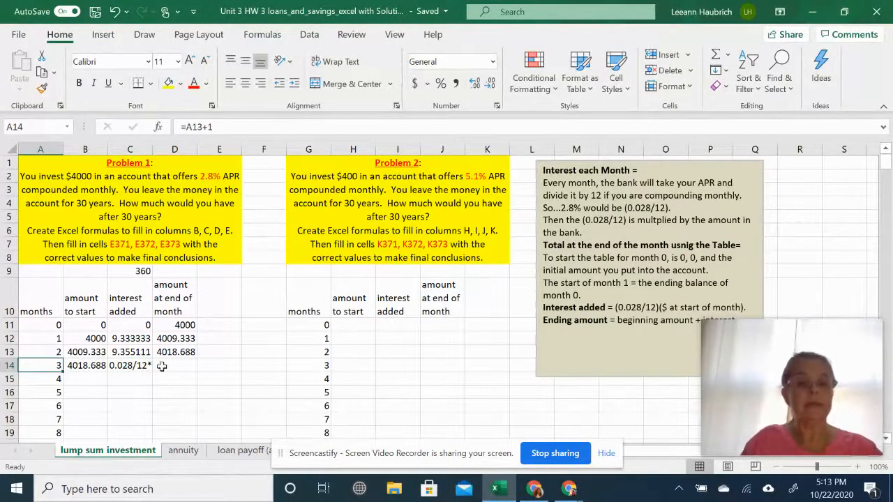
{"action": "double_click", "coordinate": [140, 367]}
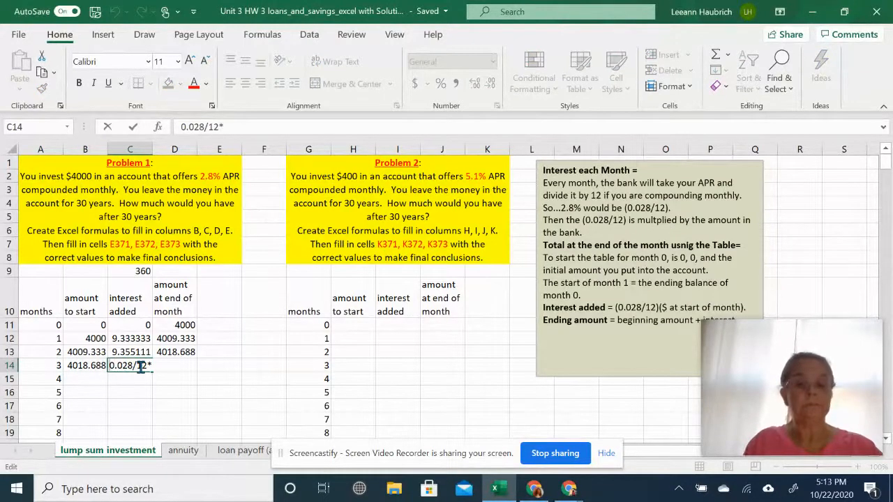
{"action": "key", "text": "Home"}
{"action": "type", "text": "="}
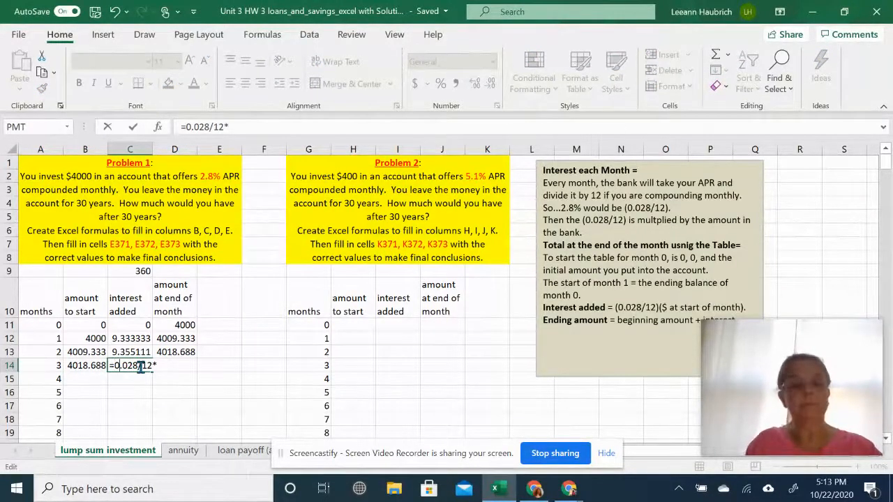
{"action": "left_click", "coordinate": [100, 365]}
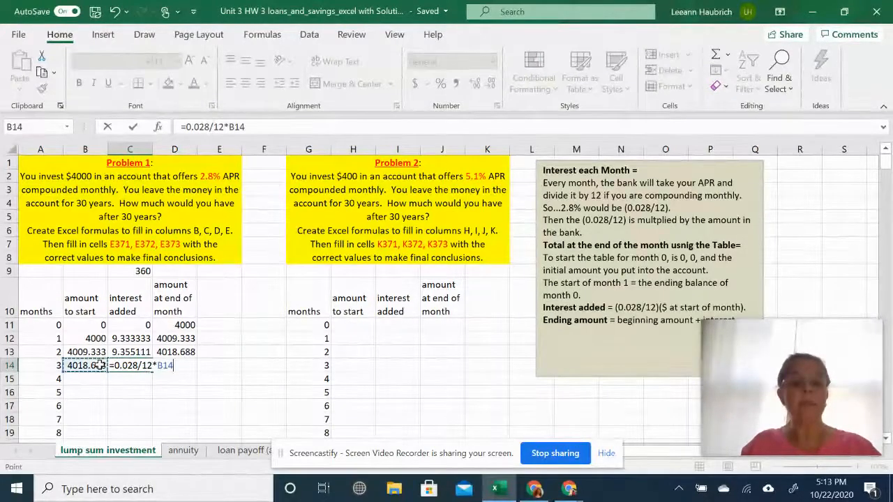
{"action": "key", "text": "Return"}
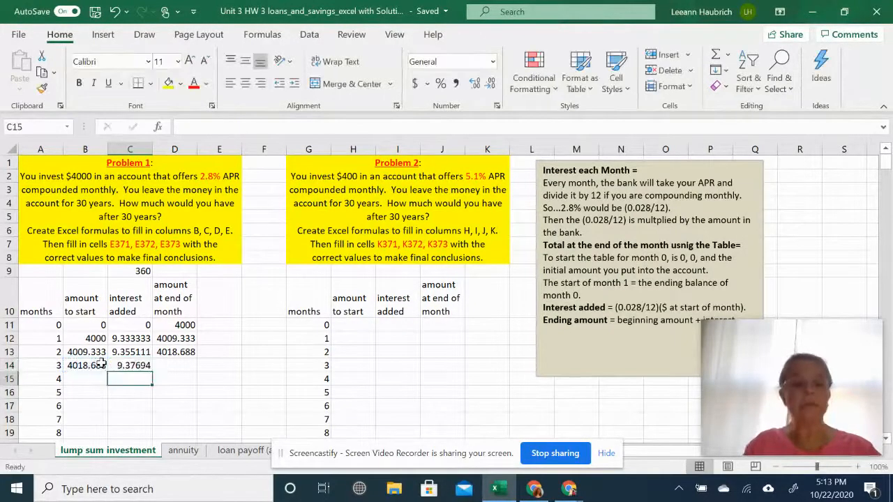
Calculate month 3's ending amount in D14 by adding the starting amount and interest with =B14+C14.
{"action": "left_click", "coordinate": [188, 366]}
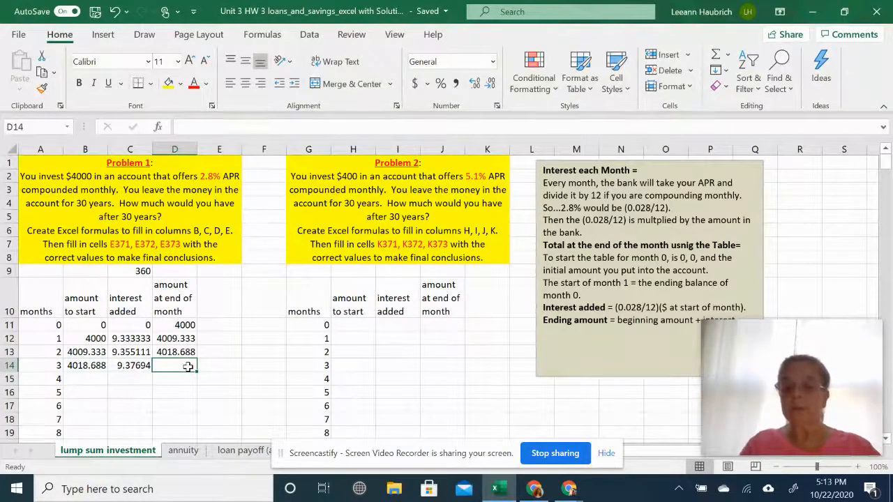
{"action": "type", "text": "="}
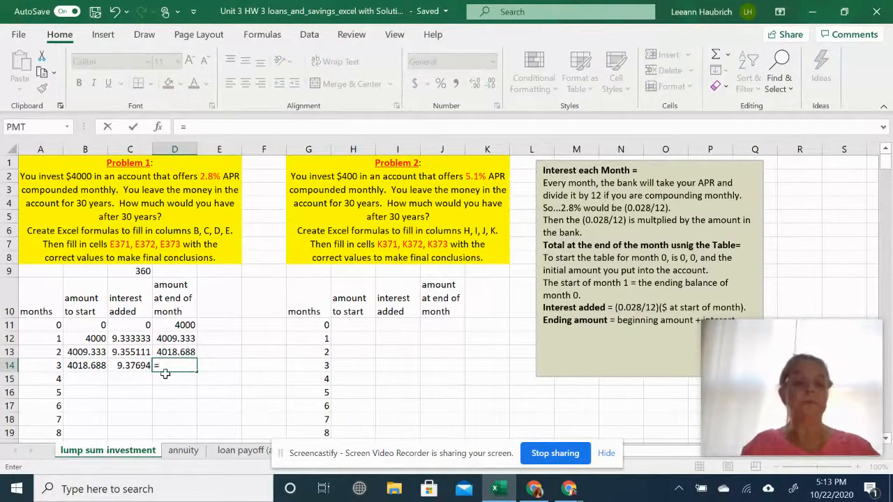
{"action": "left_click", "coordinate": [95, 365]}
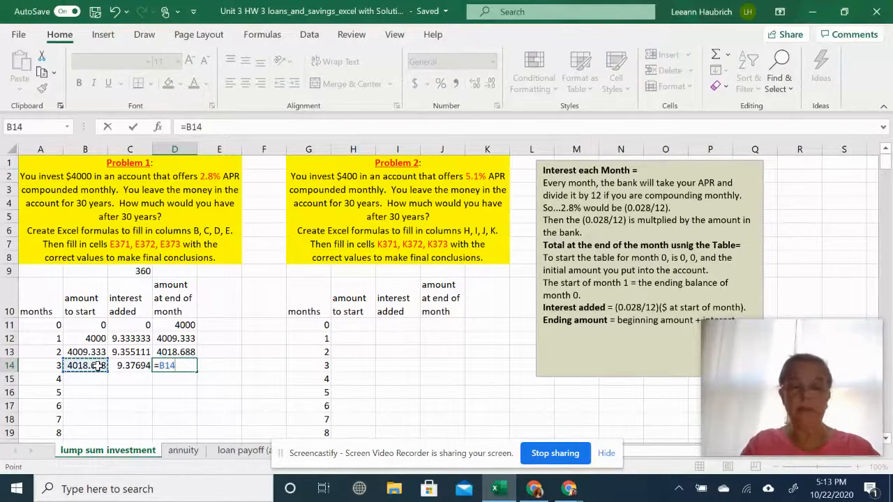
{"action": "type", "text": "+"}
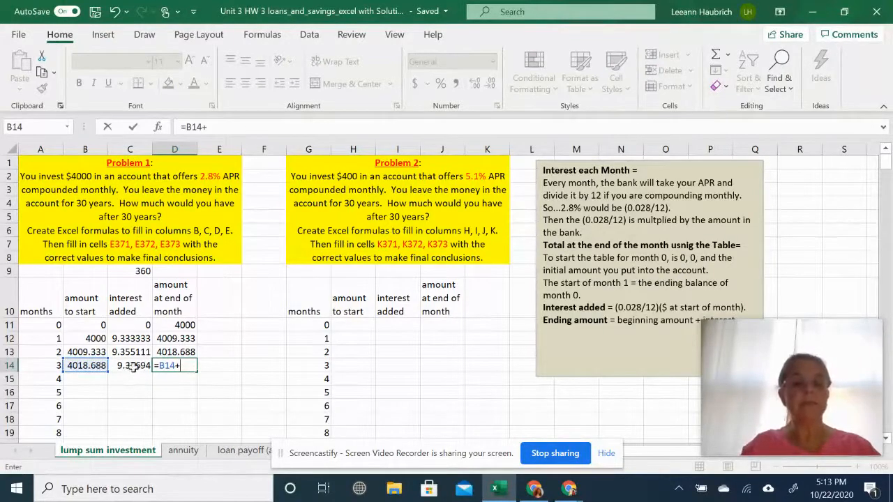
{"action": "left_click", "coordinate": [133, 366]}
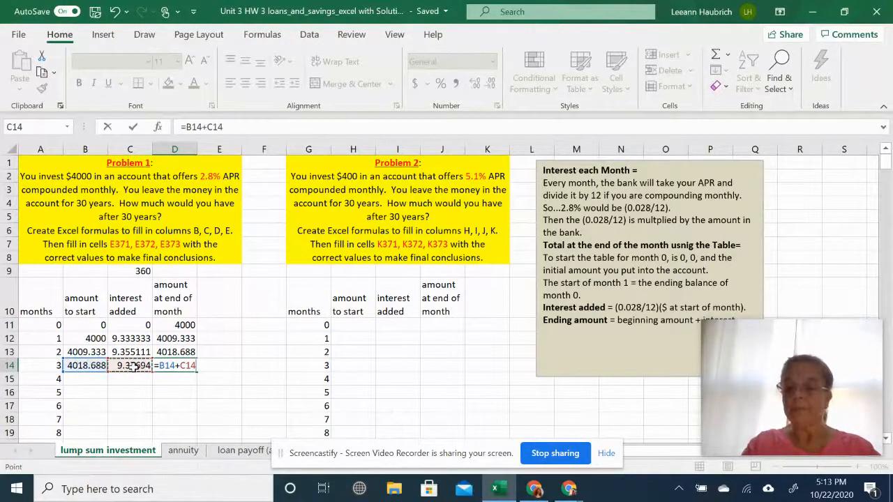
{"action": "key", "text": "Return"}
Fill the starting-amount formula from B14 down through month 360 in B371.
{"action": "scroll", "coordinate": [287, 345], "scroll_direction": "down", "scroll_amount": 1}
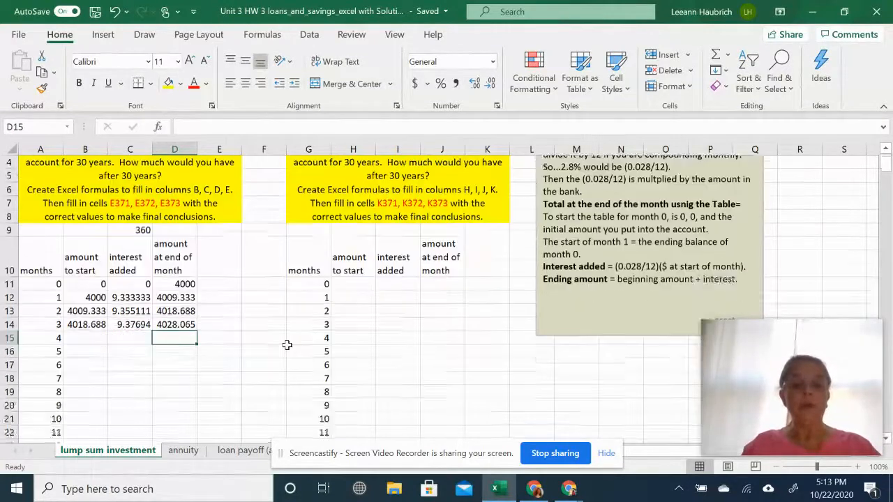
{"action": "scroll", "coordinate": [286, 344], "scroll_direction": "down", "scroll_amount": 1}
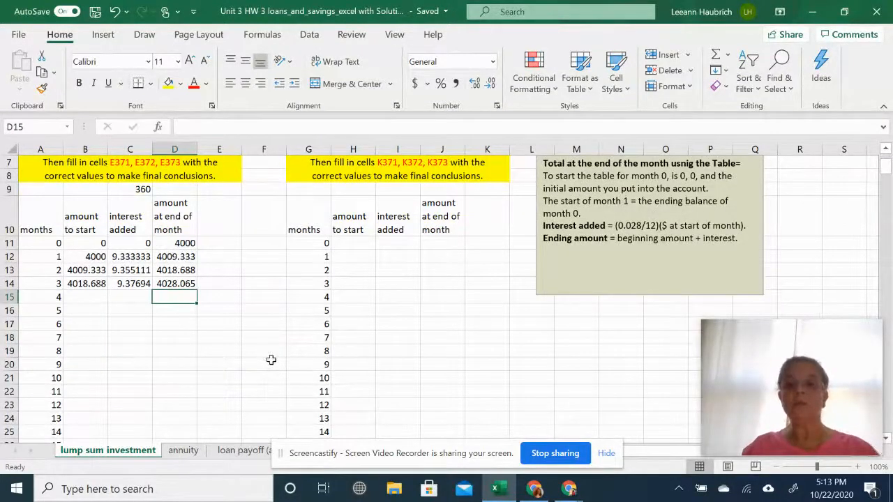
{"action": "left_click", "coordinate": [92, 283]}
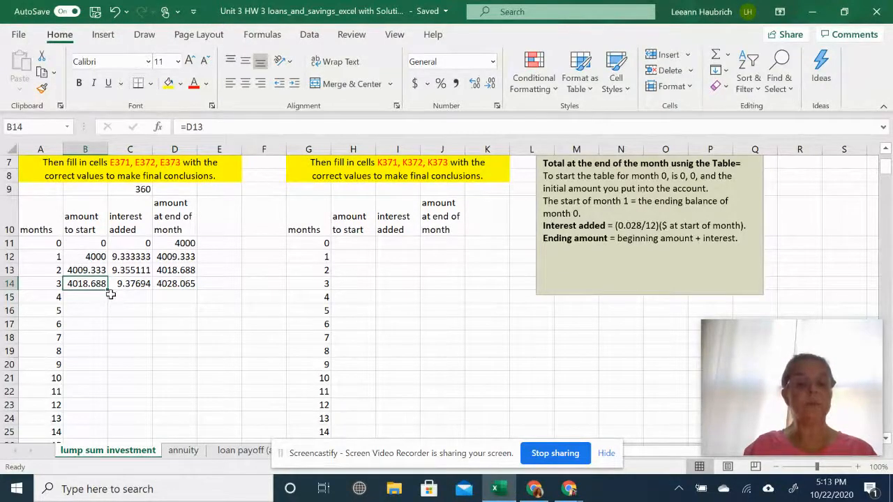
{"action": "left_click_drag", "start_coordinate": [110, 290], "coordinate": [102, 382]}
Fill the interest-added formula from C14 down through month 360 in C371.
{"action": "scroll", "coordinate": [188, 270], "scroll_direction": "up", "scroll_amount": 14}
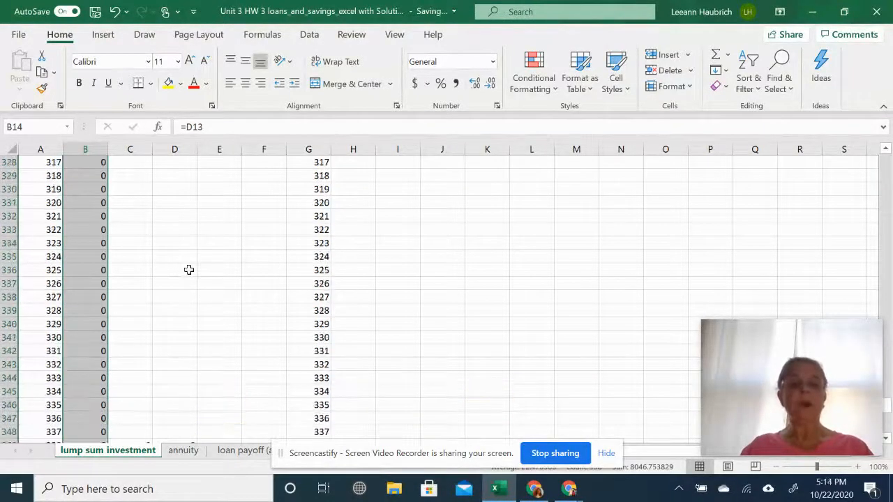
{"action": "scroll", "coordinate": [188, 270], "scroll_direction": "up", "scroll_amount": 20}
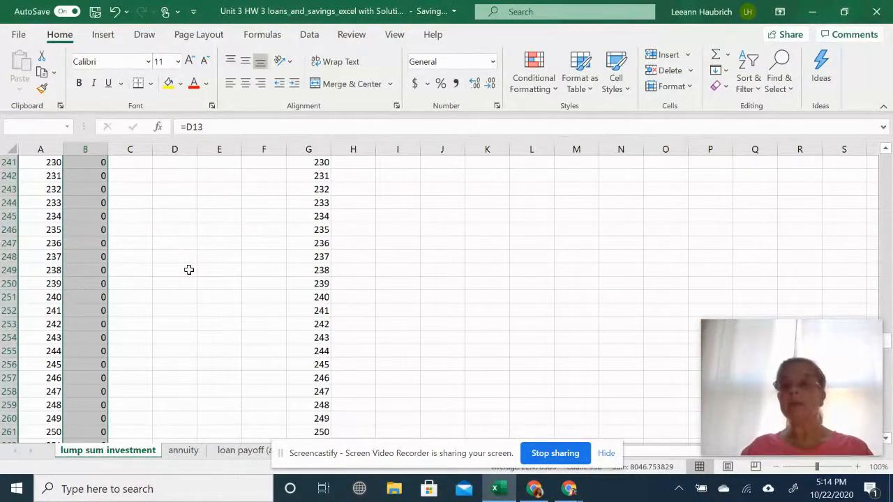
{"action": "scroll", "coordinate": [188, 270], "scroll_direction": "up", "scroll_amount": 20}
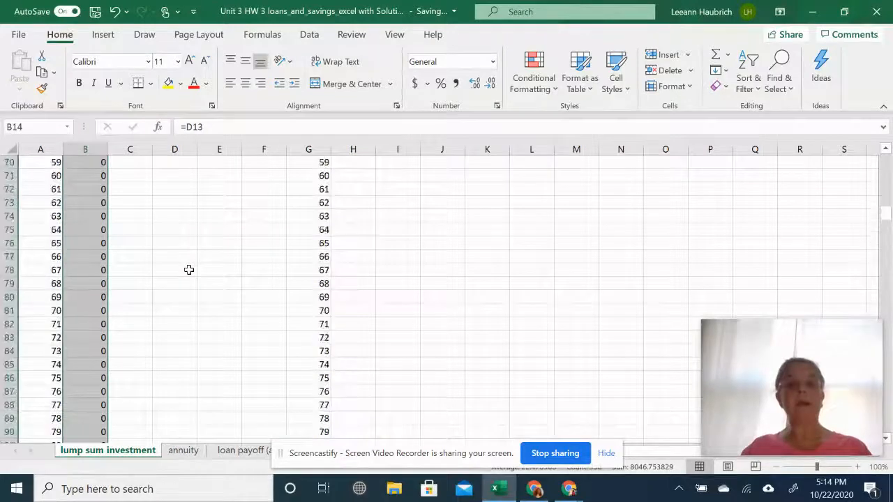
{"action": "scroll", "coordinate": [188, 270], "scroll_direction": "up", "scroll_amount": 20}
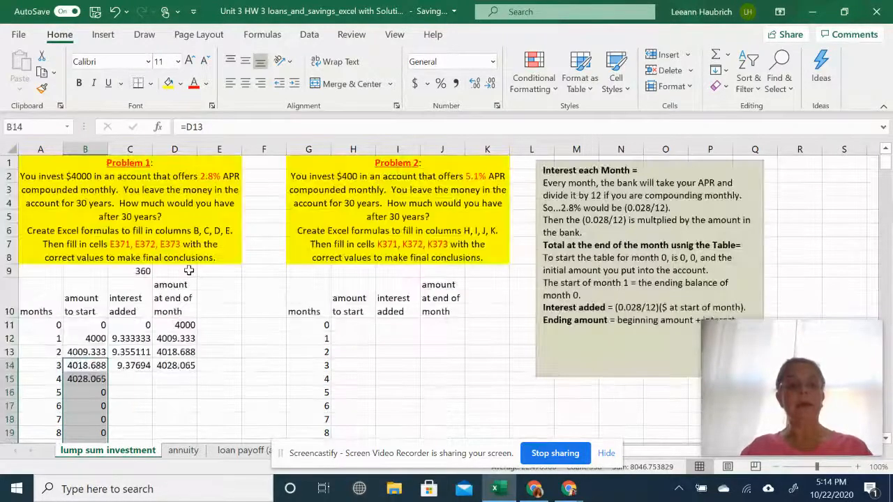
{"action": "scroll", "coordinate": [188, 270], "scroll_direction": "down", "scroll_amount": 2}
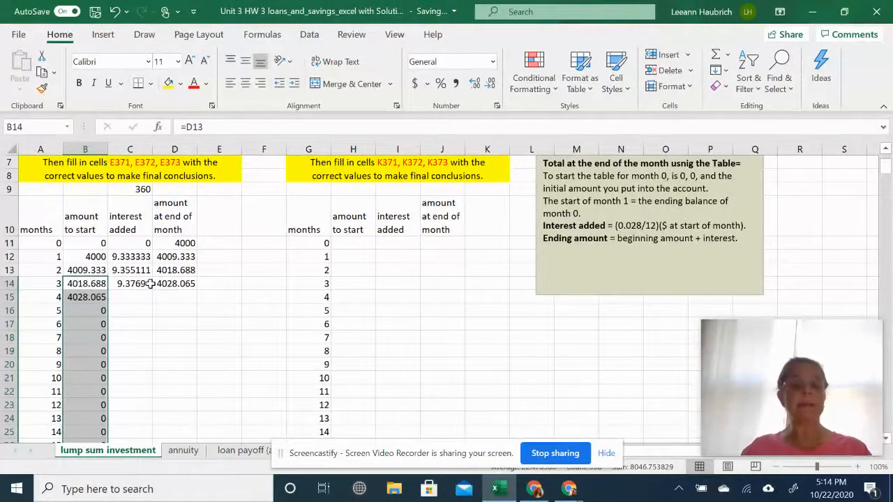
{"action": "left_click", "coordinate": [148, 284]}
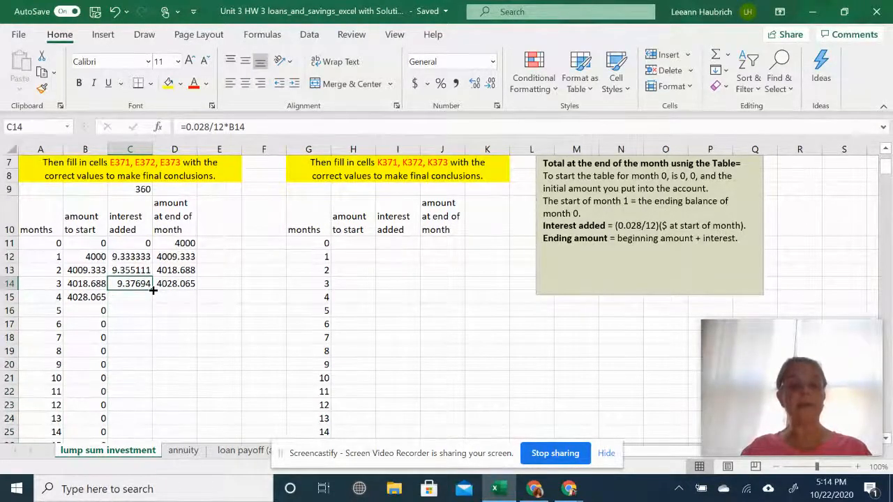
{"action": "left_click_drag", "start_coordinate": [153, 291], "coordinate": [149, 451]}
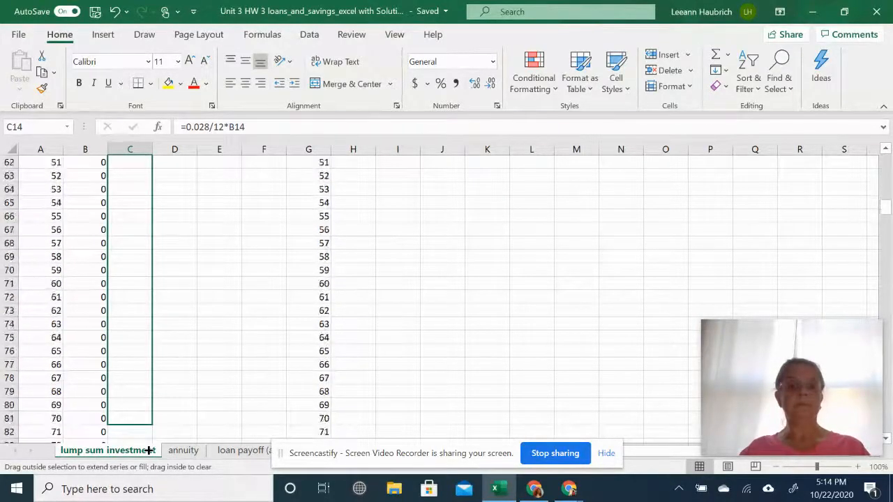
{"action": "left_click_drag", "start_coordinate": [149, 451], "coordinate": [148, 463]}
{"action": "left_click_drag", "start_coordinate": [148, 463], "coordinate": [149, 380]}
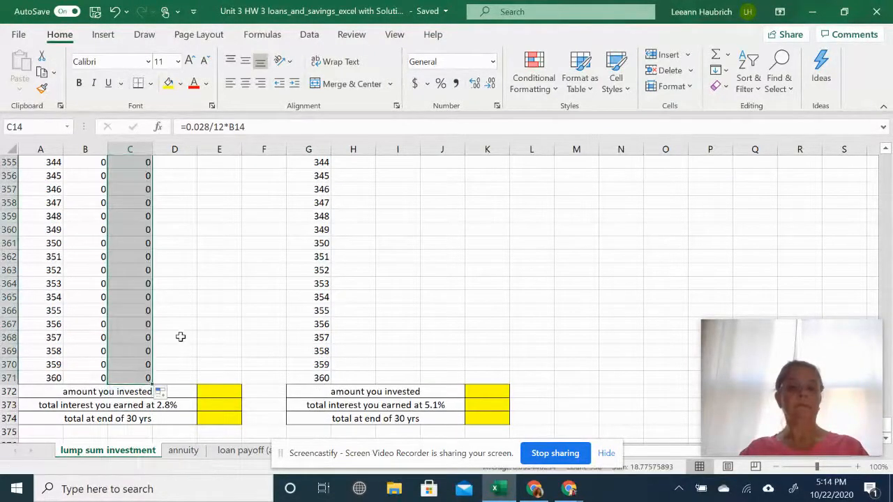
Fill the ending-amount formula from D14 down through month 360 in D371.
{"action": "scroll", "coordinate": [201, 333], "scroll_direction": "up", "scroll_amount": 20}
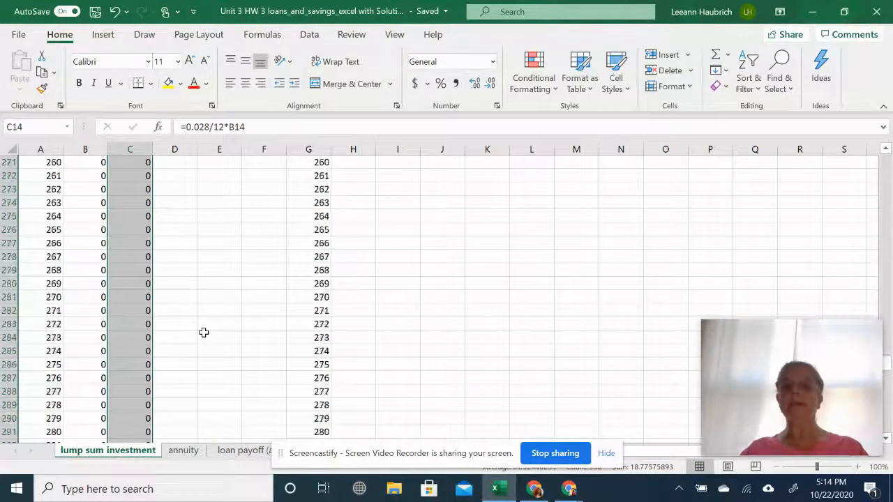
{"action": "scroll", "coordinate": [204, 333], "scroll_direction": "up", "scroll_amount": 20}
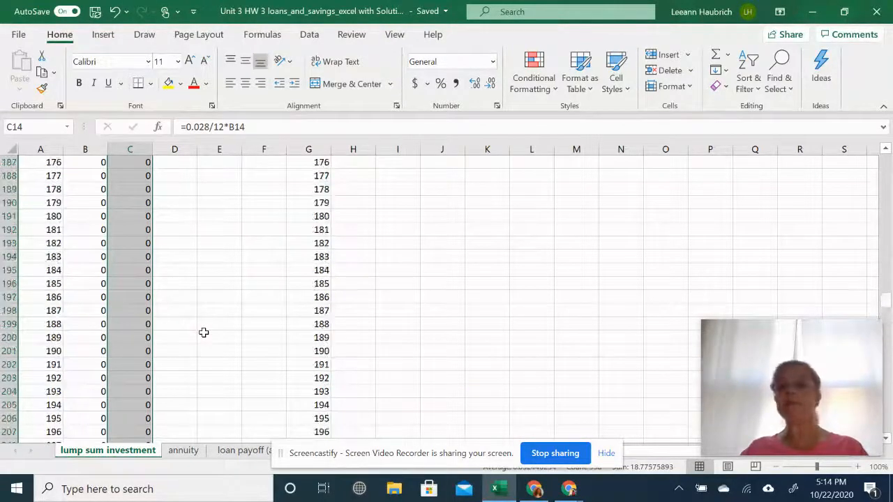
{"action": "scroll", "coordinate": [204, 332], "scroll_direction": "up", "scroll_amount": 20}
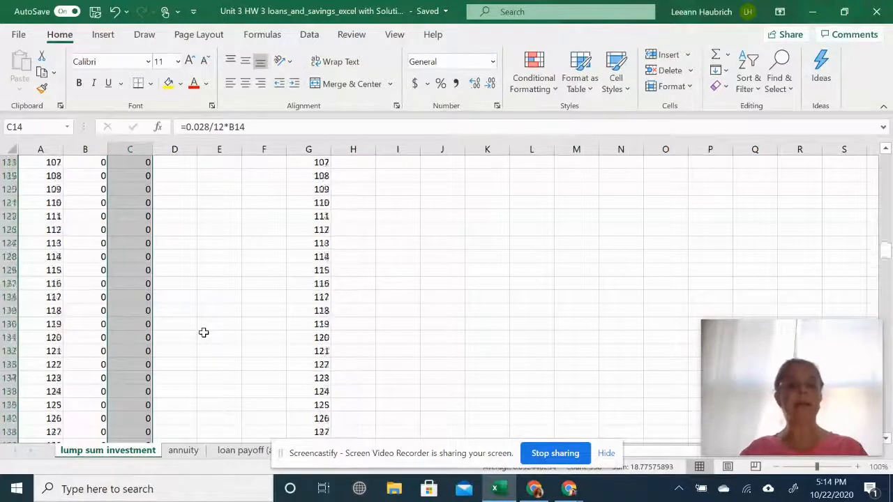
{"action": "scroll", "coordinate": [203, 333], "scroll_direction": "up", "scroll_amount": 20}
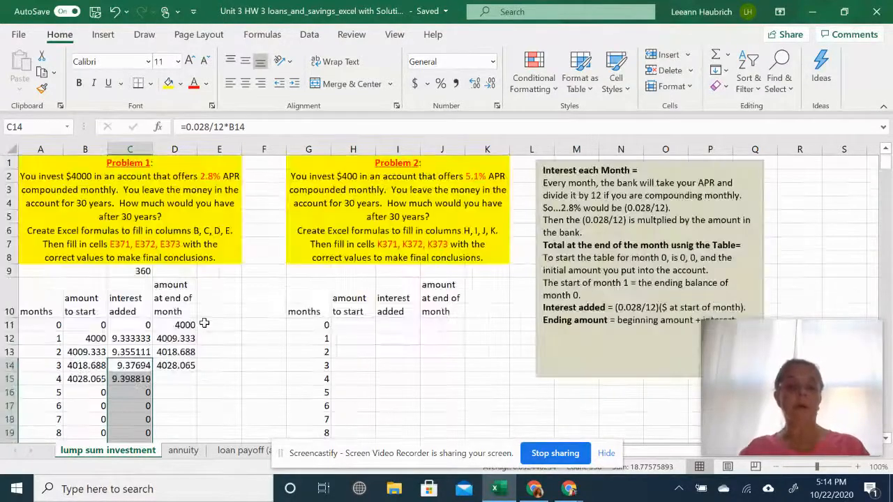
{"action": "scroll", "coordinate": [204, 325], "scroll_direction": "down", "scroll_amount": 3}
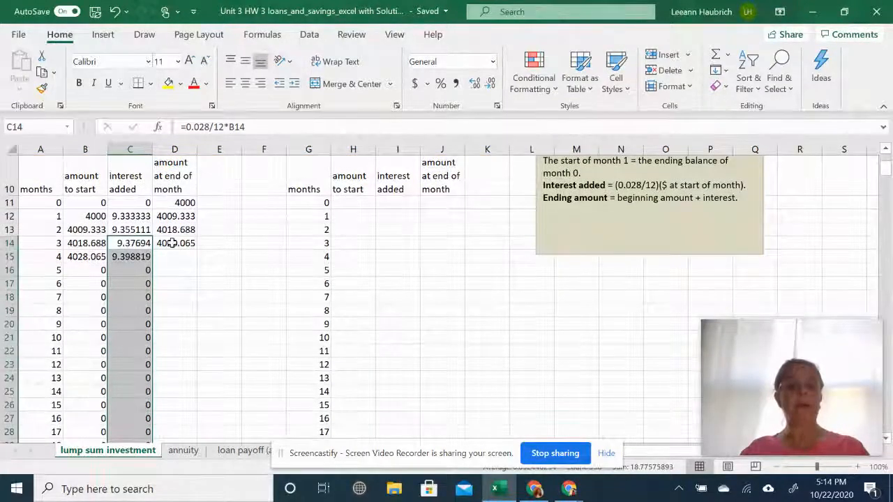
{"action": "left_click", "coordinate": [171, 243]}
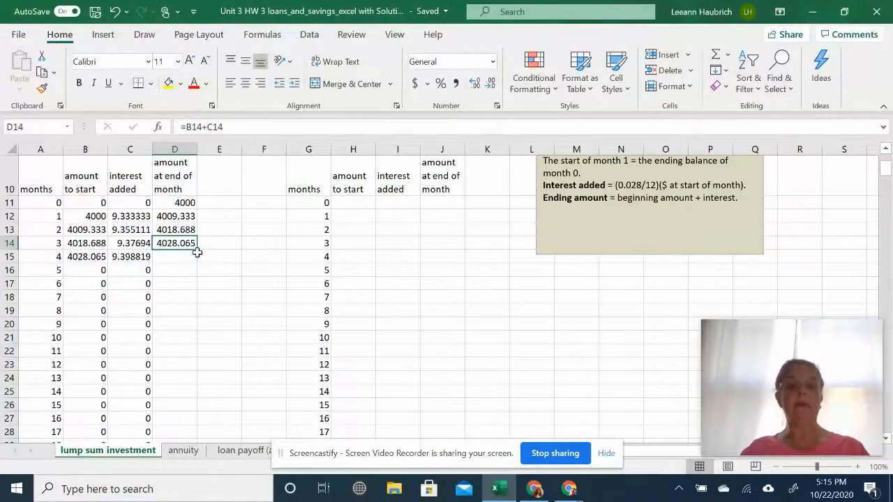
{"action": "left_click_drag", "start_coordinate": [198, 252], "coordinate": [197, 397]}
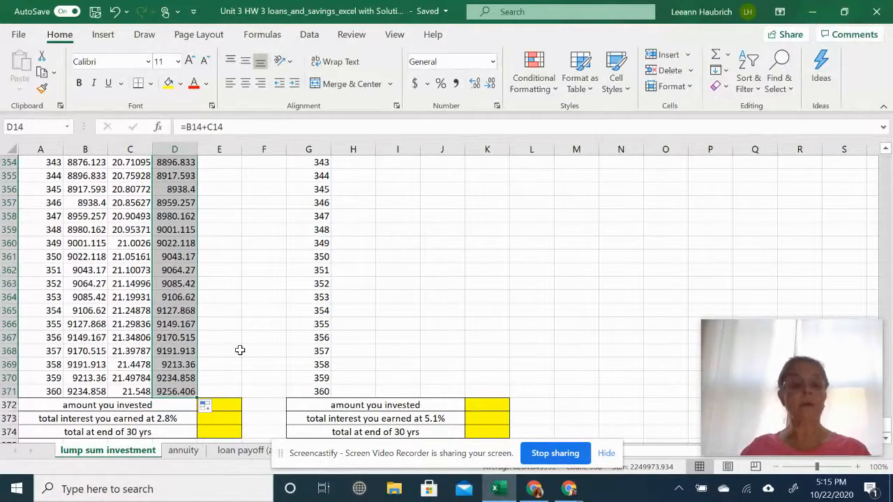
Examine how the monthly interest and ending balances grow across the Problem 1 table, up to month 360 and its summary rows.
{"action": "left_click", "coordinate": [239, 349]}
{"action": "scroll", "coordinate": [239, 349], "scroll_direction": "up", "scroll_amount": 9}
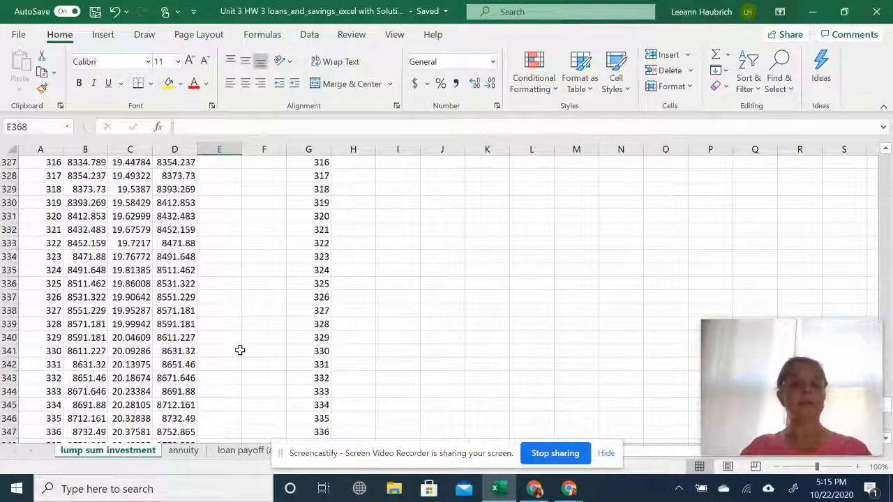
{"action": "scroll", "coordinate": [239, 350], "scroll_direction": "up", "scroll_amount": 3}
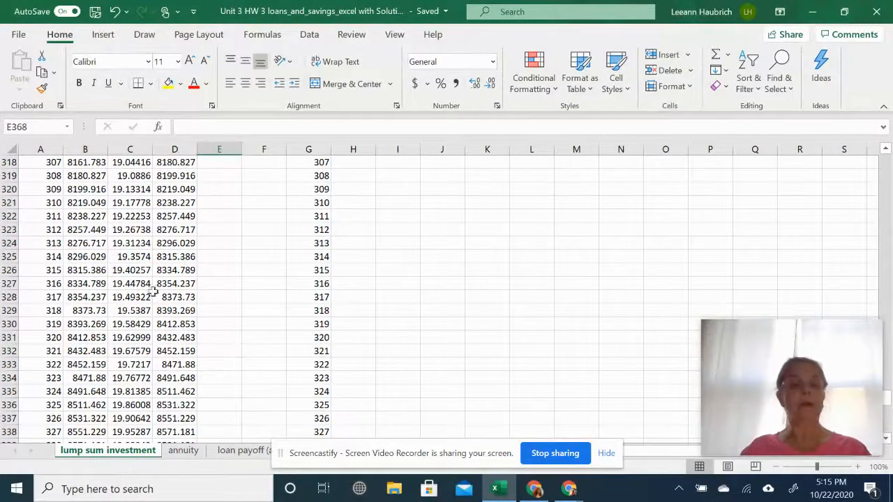
{"action": "scroll", "coordinate": [132, 300], "scroll_direction": "up", "scroll_amount": 18}
{"action": "scroll", "coordinate": [133, 300], "scroll_direction": "up", "scroll_amount": 17}
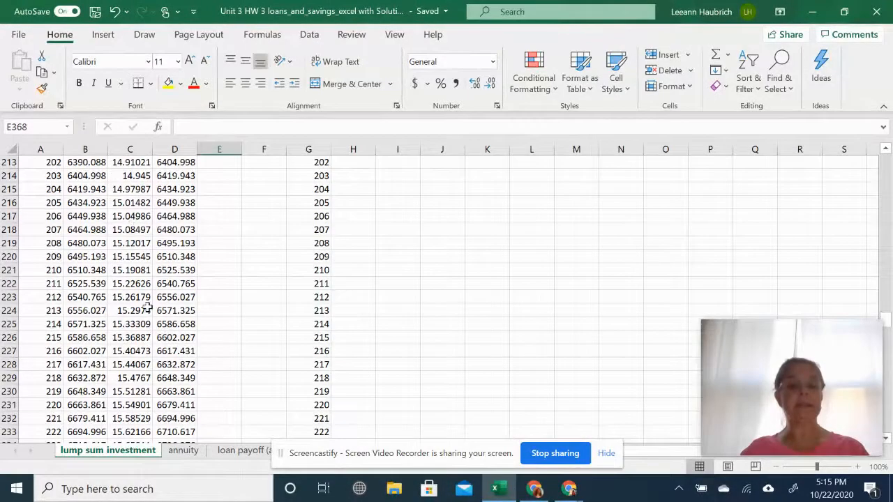
{"action": "scroll", "coordinate": [128, 296], "scroll_direction": "down", "scroll_amount": 13}
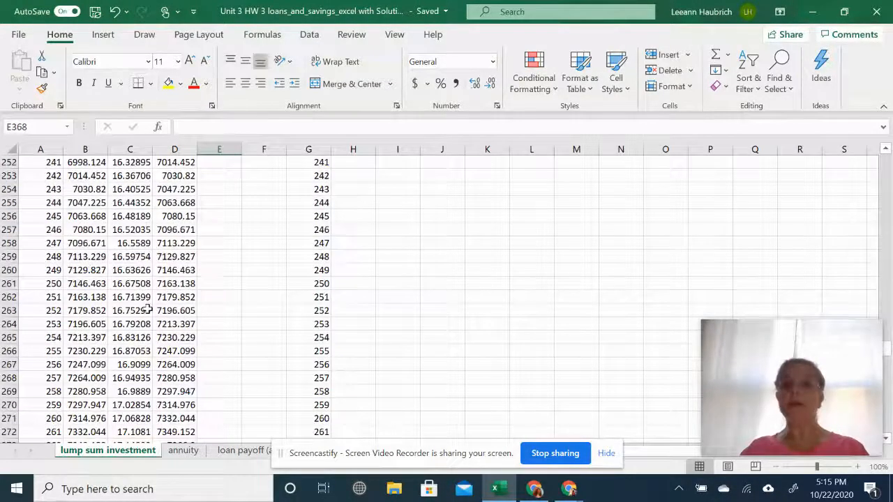
{"action": "scroll", "coordinate": [149, 309], "scroll_direction": "down", "scroll_amount": 6}
{"action": "scroll", "coordinate": [148, 309], "scroll_direction": "down", "scroll_amount": 3}
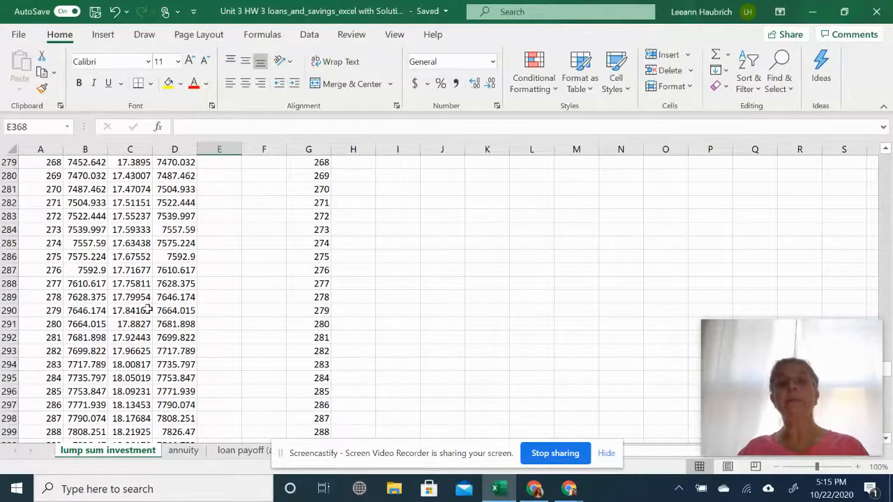
{"action": "scroll", "coordinate": [149, 309], "scroll_direction": "down", "scroll_amount": 11}
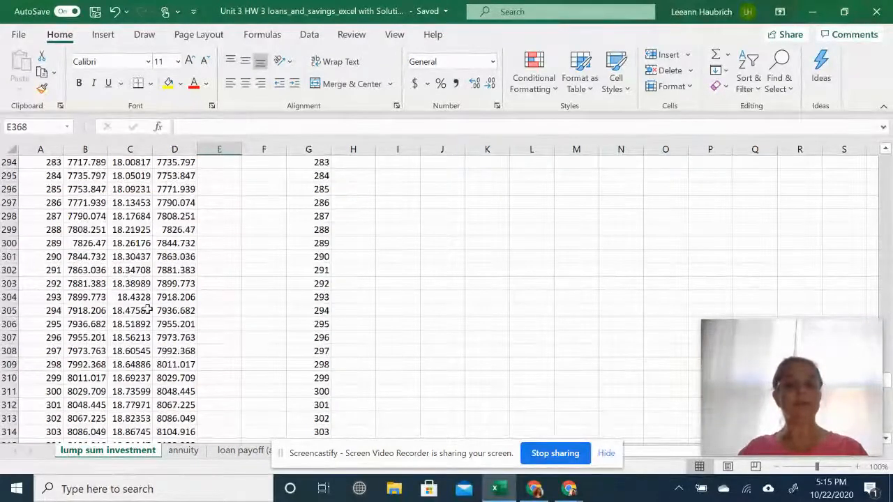
{"action": "scroll", "coordinate": [149, 311], "scroll_direction": "down", "scroll_amount": 17}
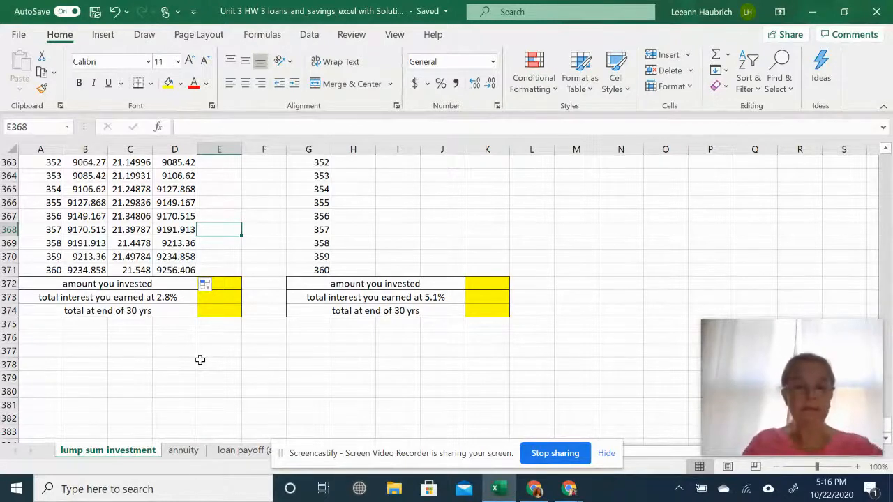
{"action": "type", "text": "400"}
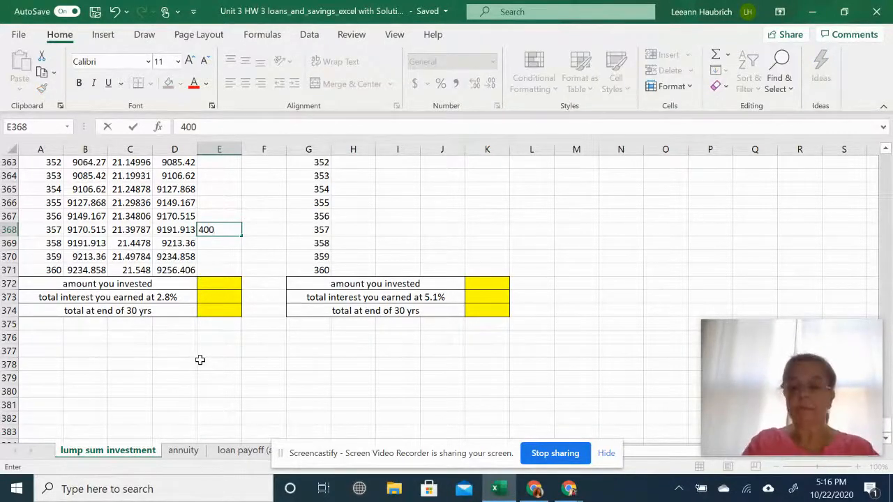
{"action": "key", "text": "BackSpace"}
{"action": "key", "text": "BackSpace"}
{"action": "key", "text": "BackSpace"}
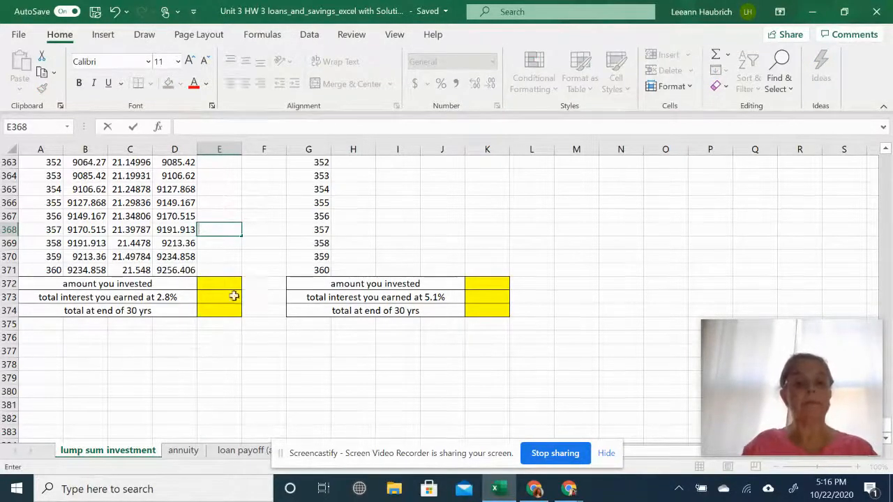
Enter 4000 as the amount invested in Problem 1's summary cell E372.
{"action": "left_click", "coordinate": [224, 285]}
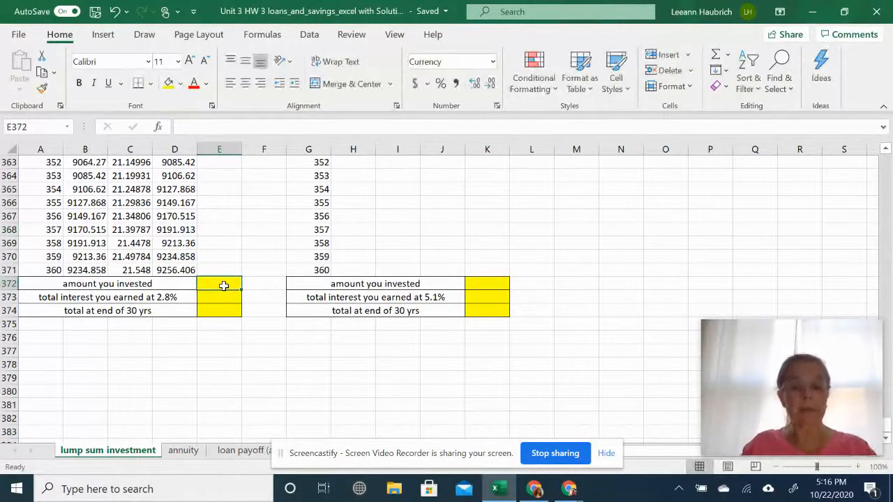
{"action": "type", "text": "4000"}
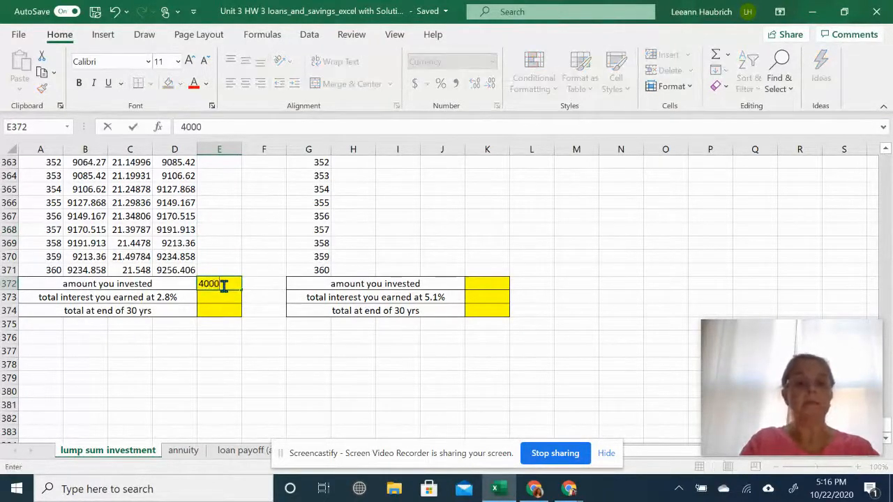
{"action": "left_click", "coordinate": [187, 270]}
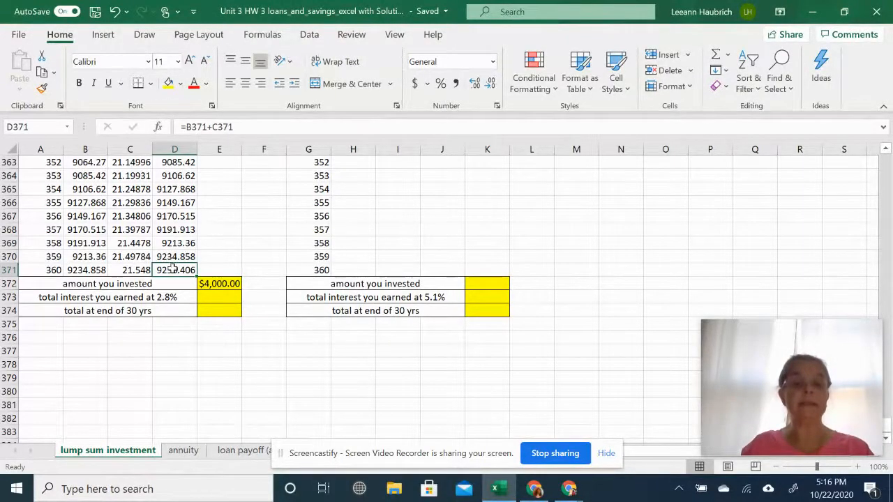
Set Problem 1's total at end of 30 years in E374 equal to the month 360 ending amount in D371.
{"action": "left_click", "coordinate": [207, 311]}
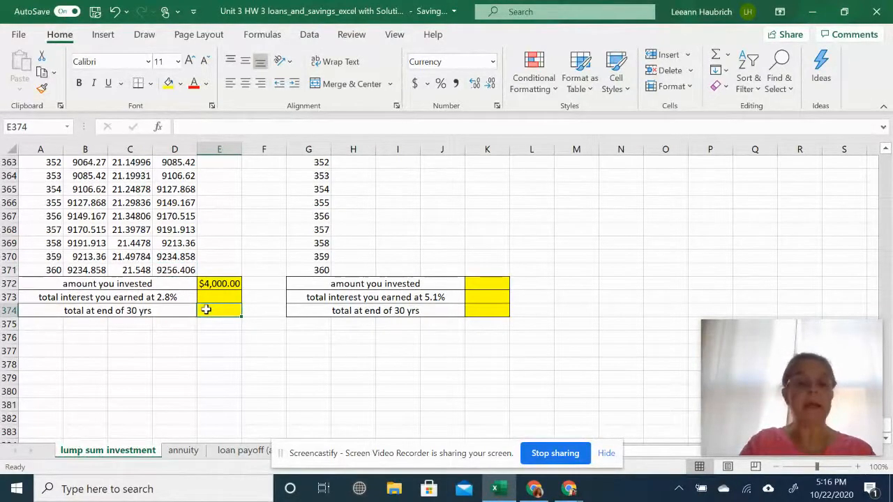
{"action": "type", "text": "="}
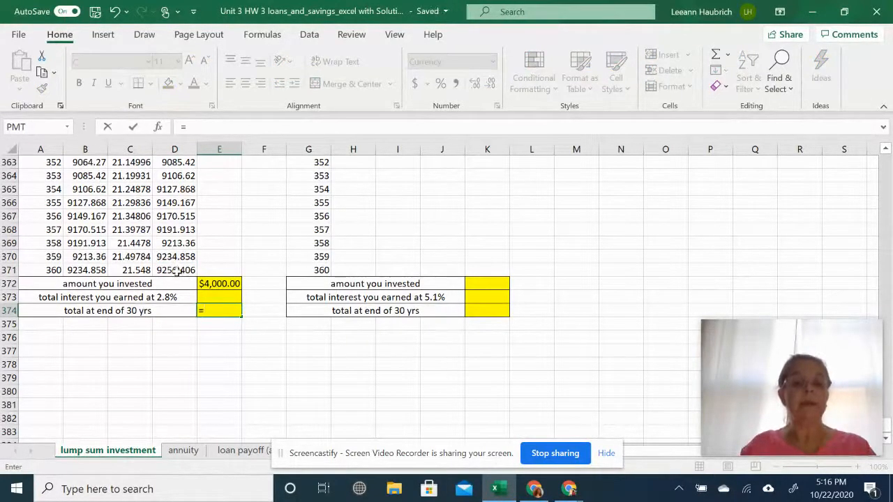
{"action": "left_click", "coordinate": [176, 271]}
{"action": "key", "text": "Return"}
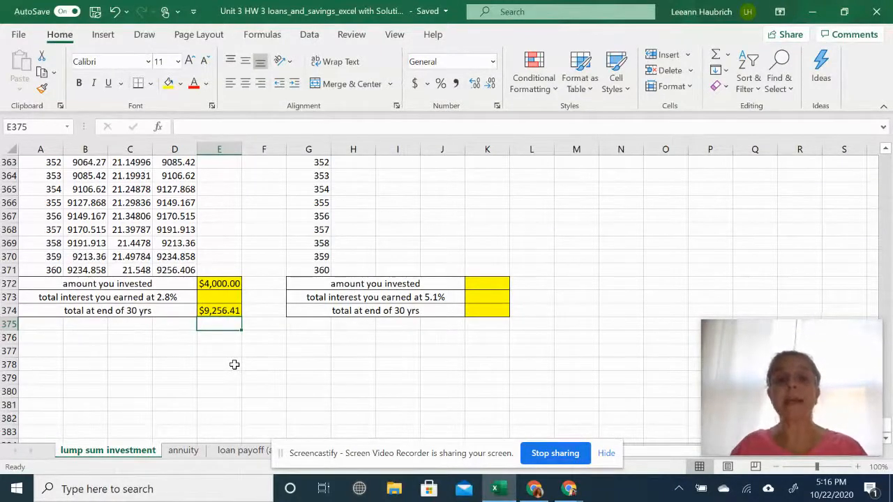
Calculate Problem 1's total interest earned in E373 with the formula =E374-E372.
{"action": "left_click", "coordinate": [211, 297]}
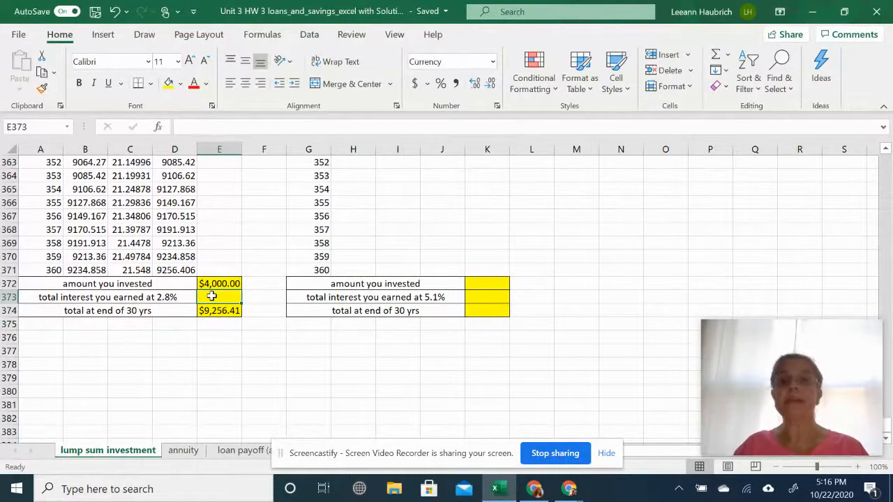
{"action": "type", "text": "="}
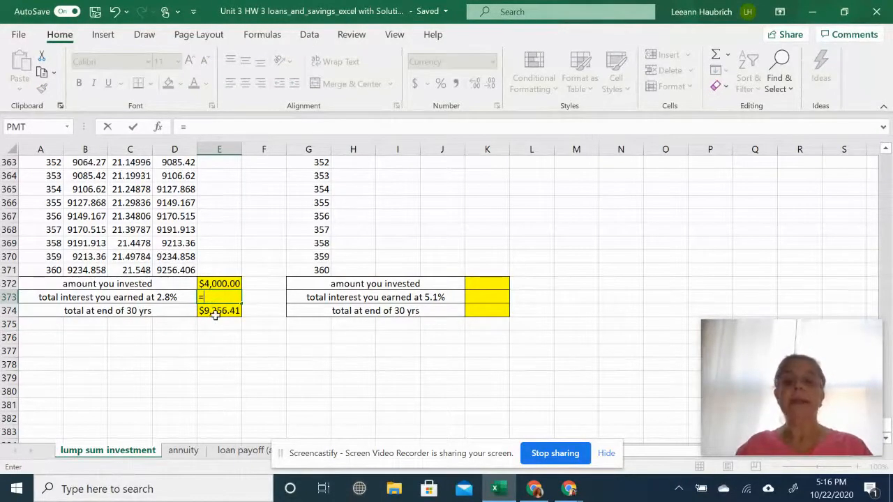
{"action": "left_click", "coordinate": [217, 313]}
{"action": "type", "text": "-"}
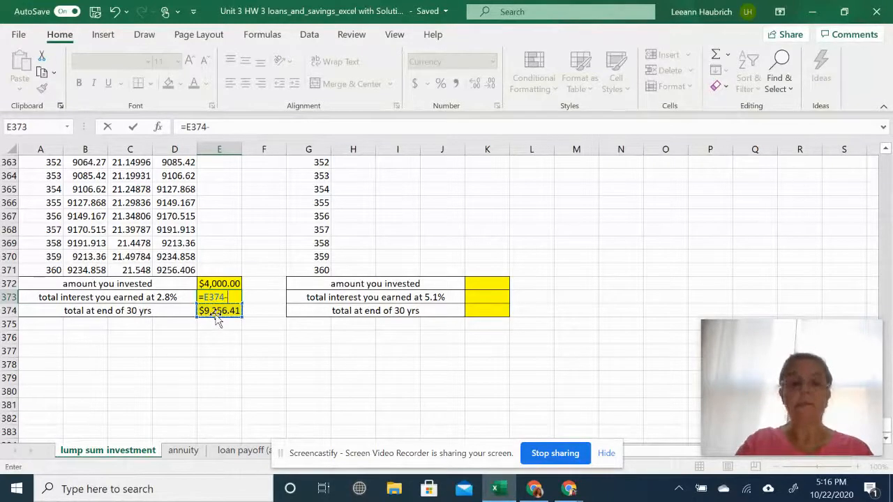
{"action": "left_click", "coordinate": [221, 284]}
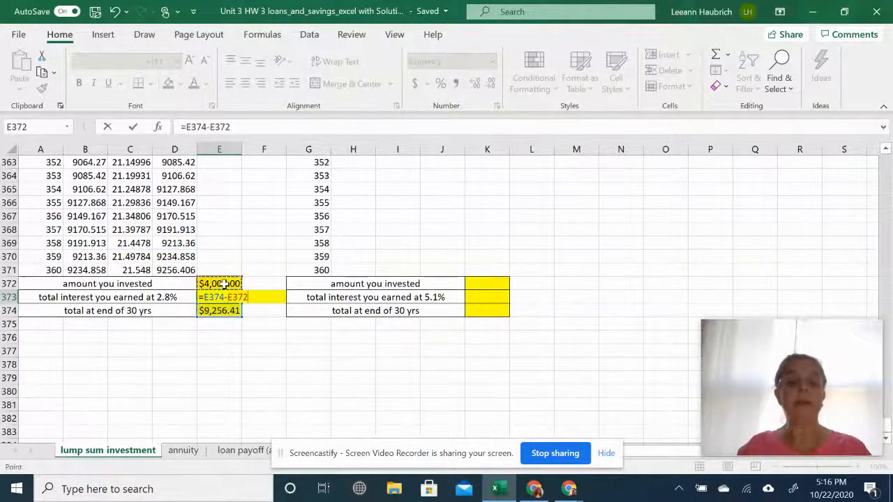
{"action": "key", "text": "Return"}
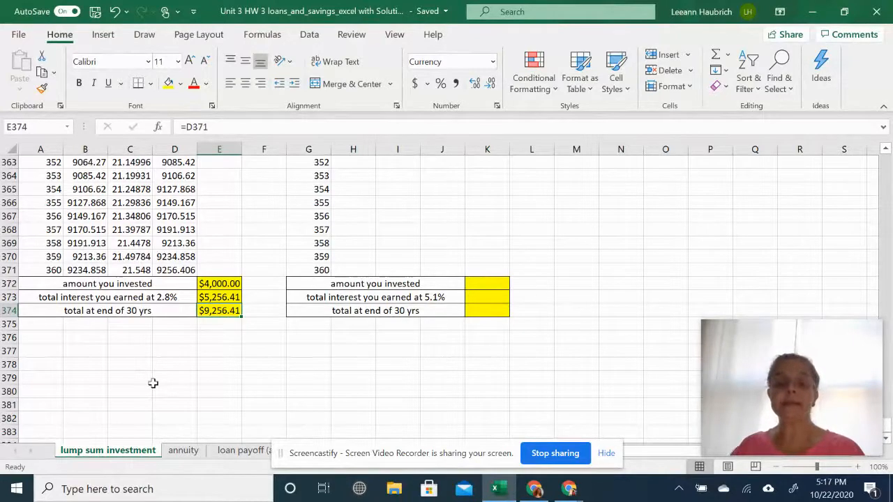
On the annuity sheet, enter Problem 3's month 1 values: beginning amount 0, interest 0 and ending amount 320.
{"action": "left_click", "coordinate": [184, 452]}
{"action": "scroll", "coordinate": [514, 295], "scroll_direction": "up", "scroll_amount": 3}
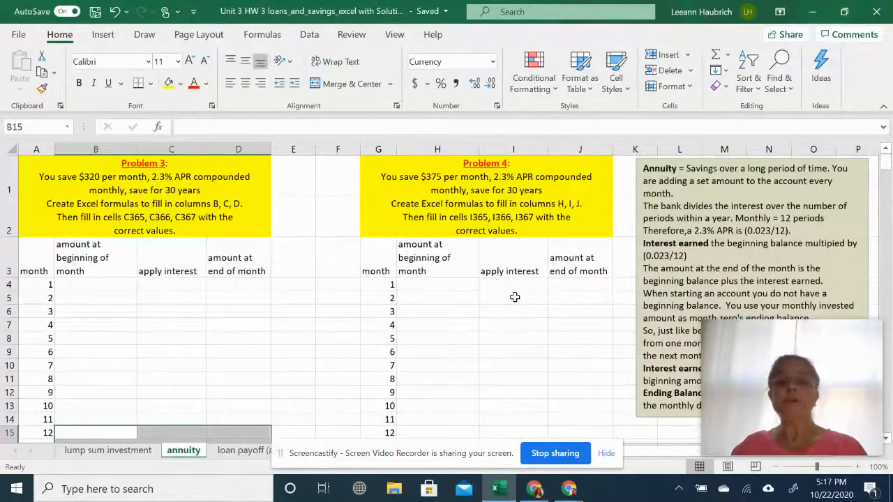
{"action": "left_click_drag", "start_coordinate": [761, 377], "coordinate": [467, 337]}
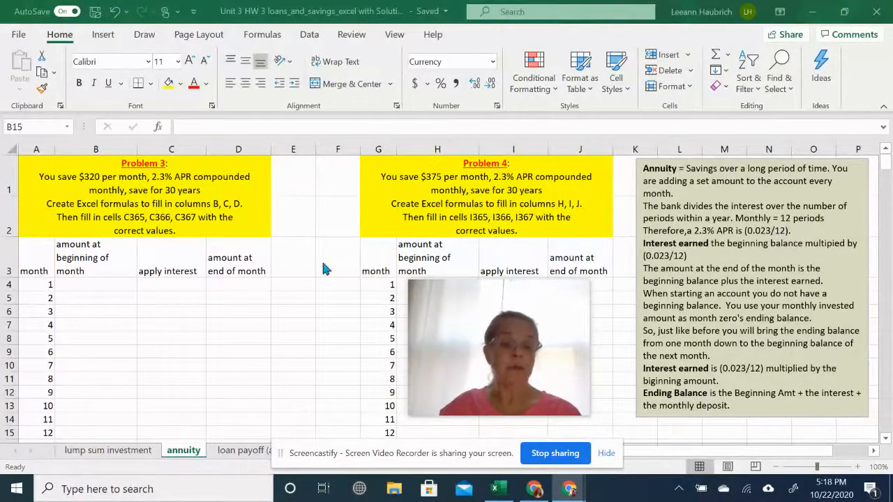
{"action": "left_click", "coordinate": [109, 283]}
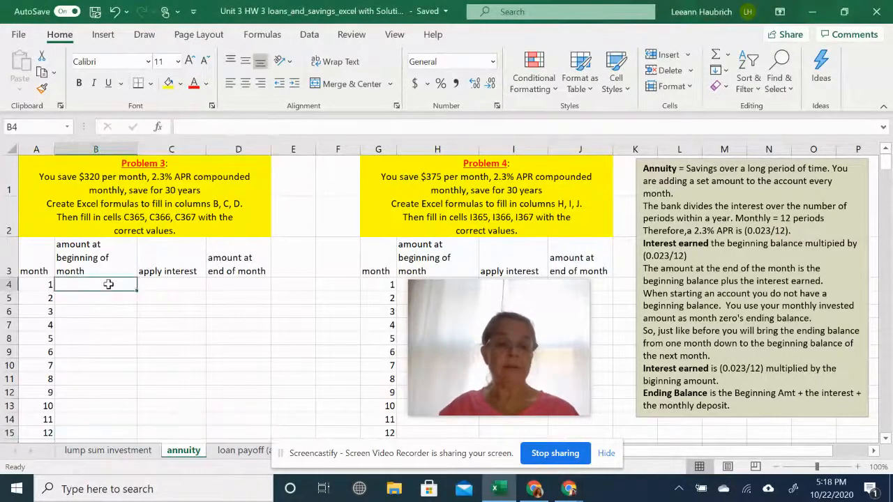
{"action": "type", "text": "0"}
{"action": "left_click", "coordinate": [154, 286]}
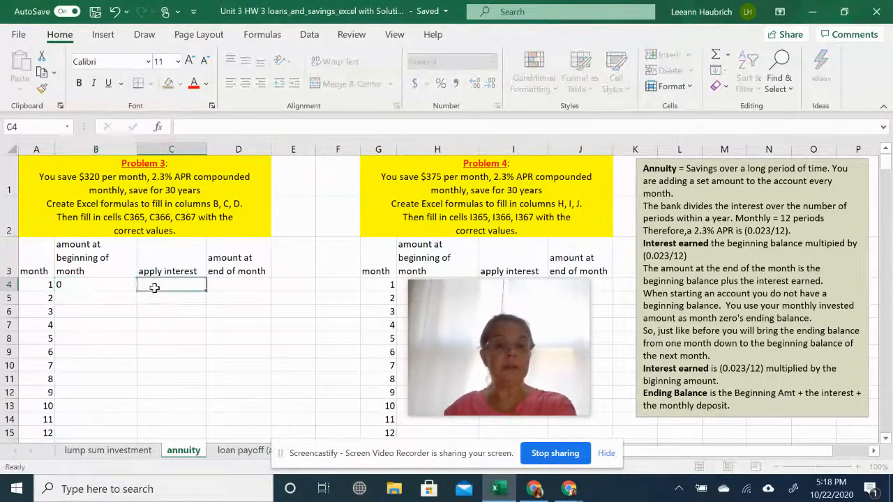
{"action": "type", "text": "0"}
{"action": "left_click", "coordinate": [255, 292]}
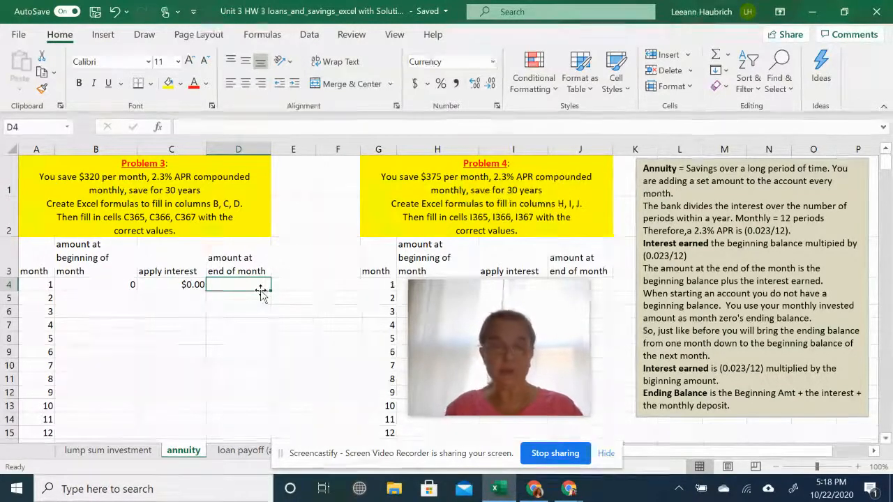
{"action": "type", "text": "3"}
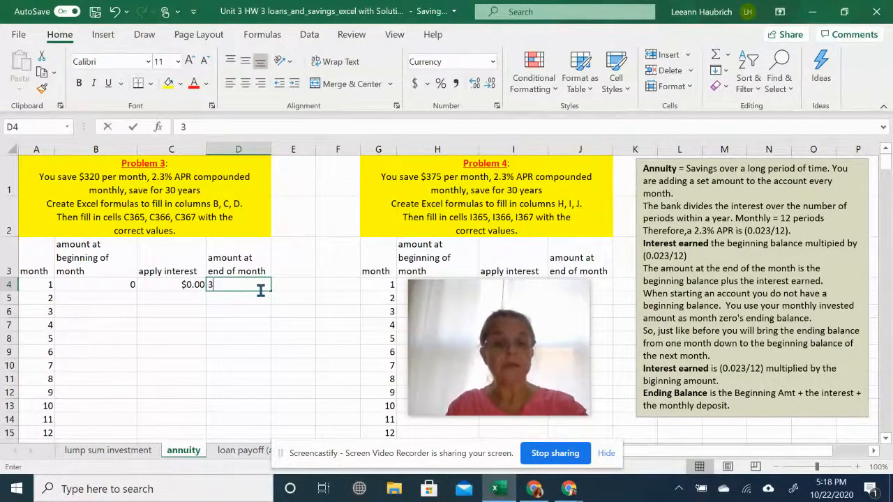
{"action": "type", "text": "20"}
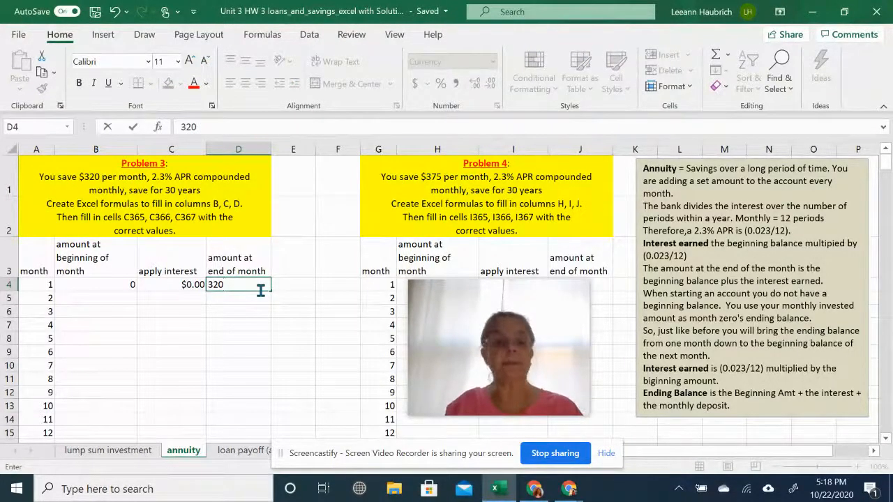
Carry month 1's ending amount into month 2's beginning amount in B5 with the formula =D4.
{"action": "left_click", "coordinate": [126, 300]}
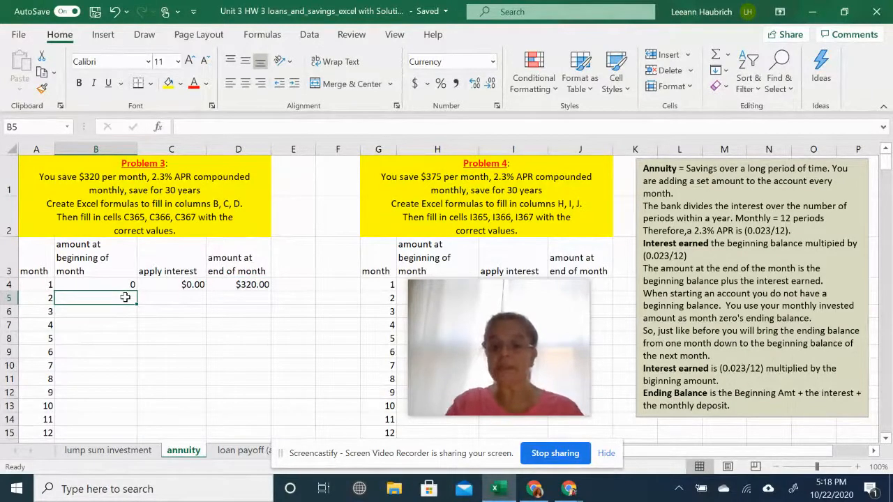
{"action": "type", "text": "="}
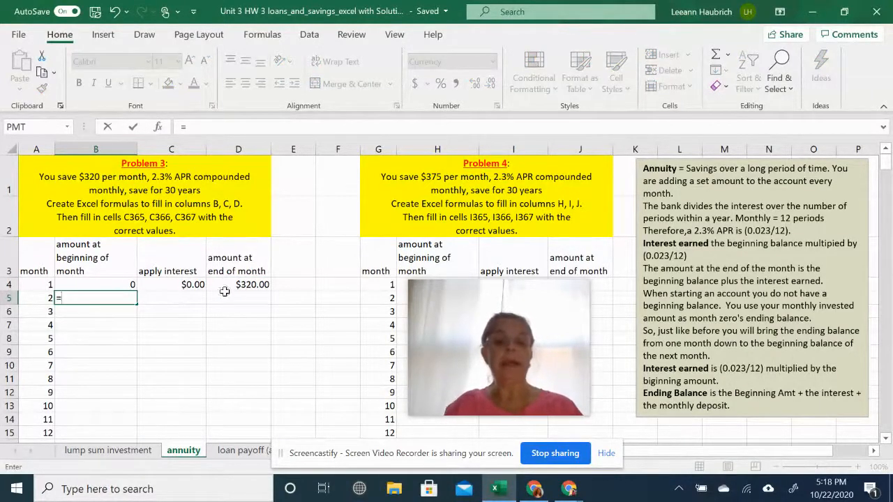
{"action": "left_click", "coordinate": [252, 286]}
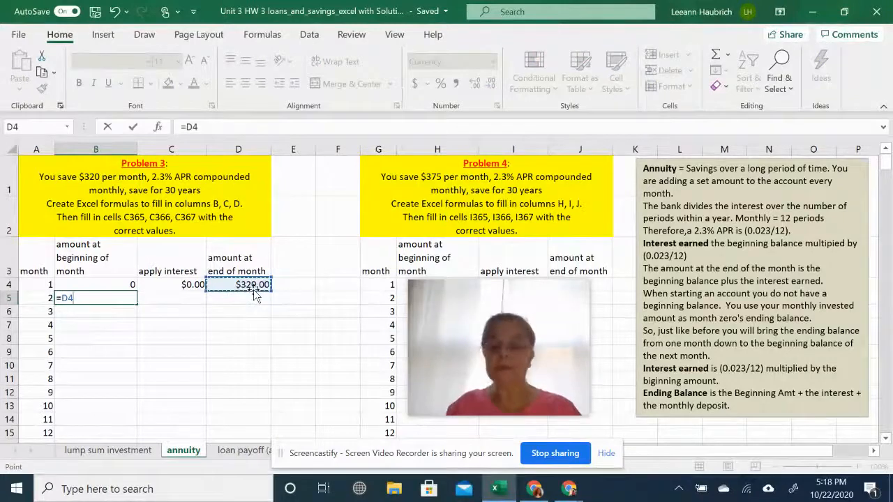
{"action": "key", "text": "Return"}
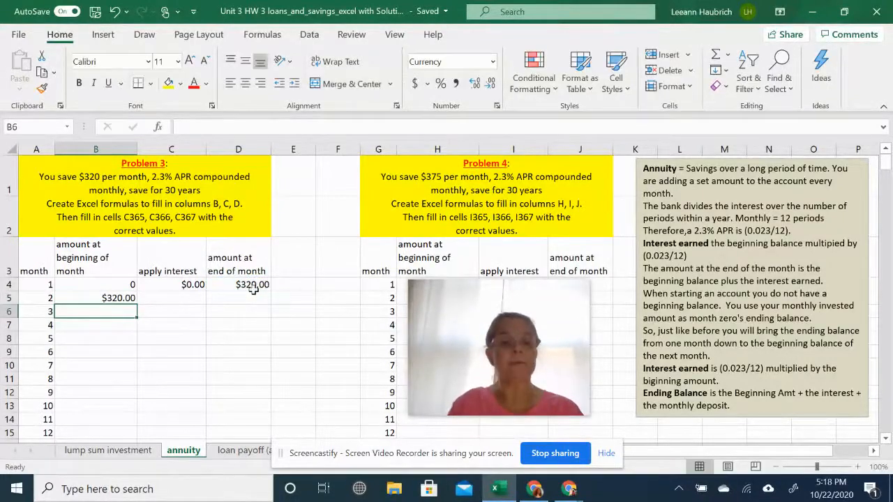
Calculate month 2's interest for Problem 3 in C5 with the formula =0.023/12*B5.
{"action": "left_click", "coordinate": [175, 295]}
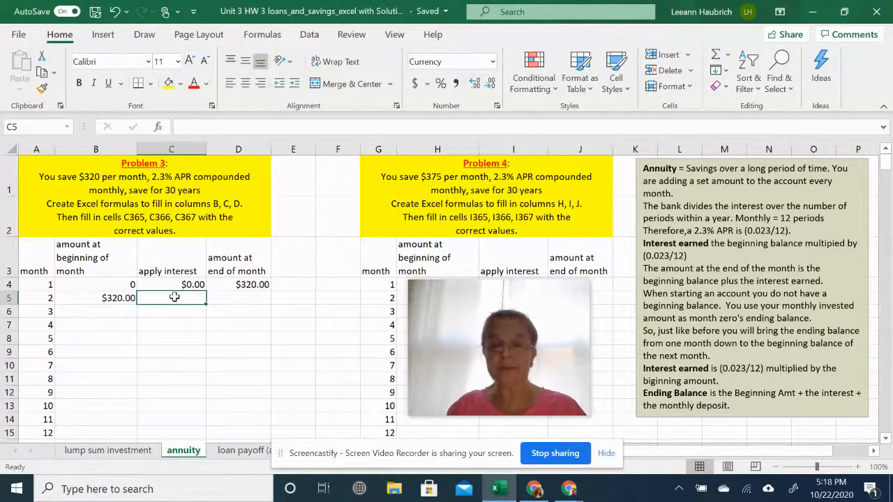
{"action": "type", "text": "0"}
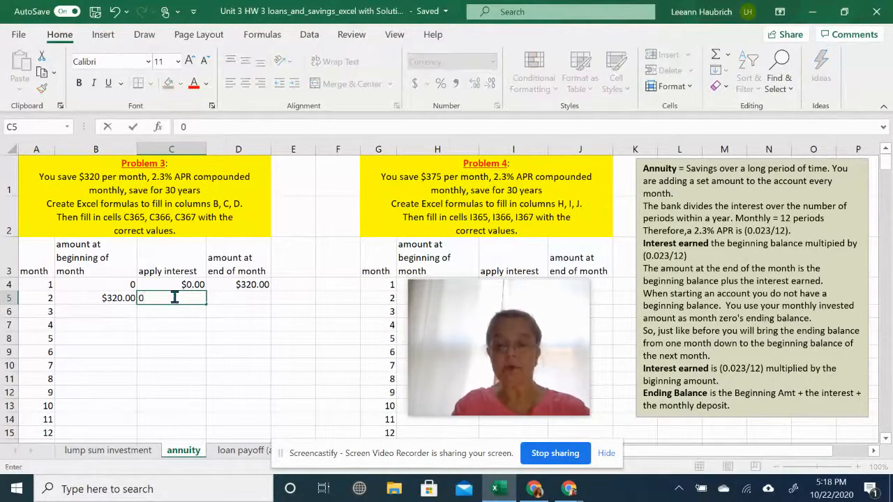
{"action": "type", "text": ".023"}
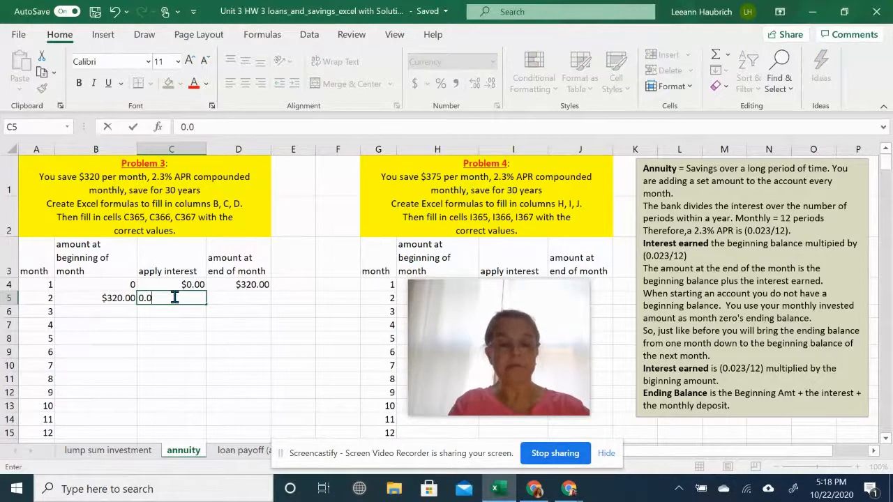
{"action": "type", "text": "/13"}
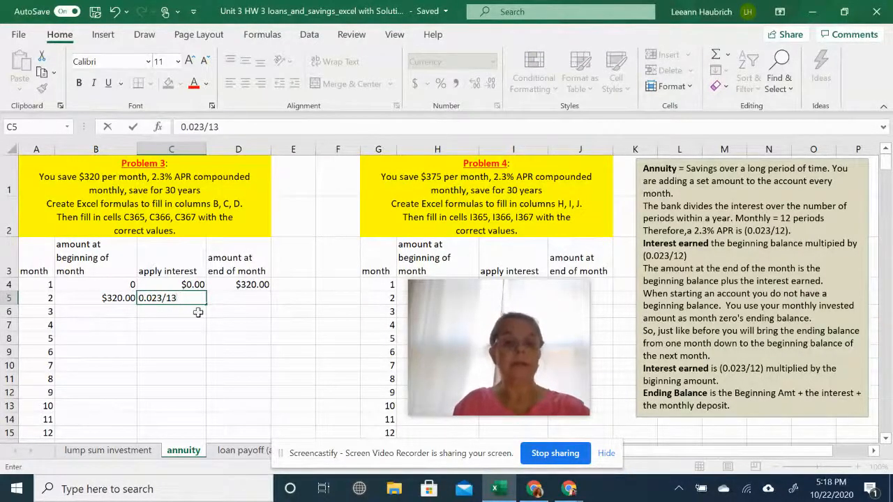
{"action": "key", "text": "BackSpace"}
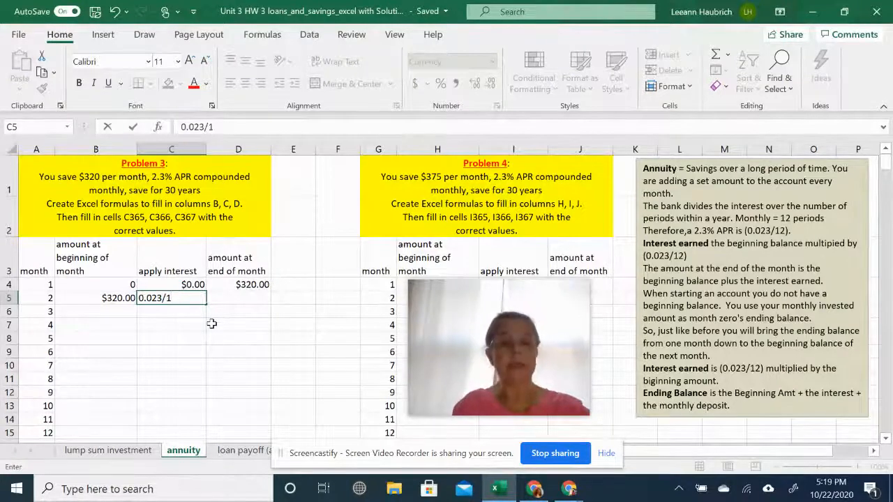
{"action": "type", "text": "2"}
{"action": "key", "text": "Left"}
{"action": "key", "text": "Left"}
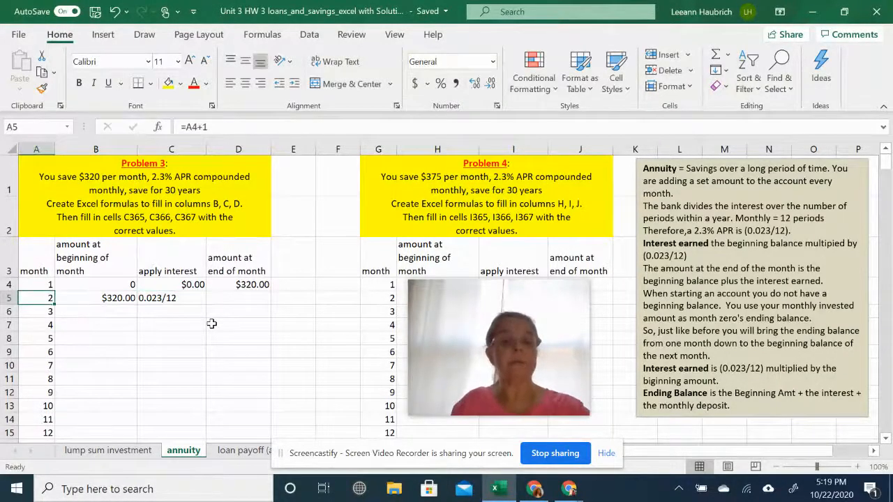
{"action": "double_click", "coordinate": [161, 298]}
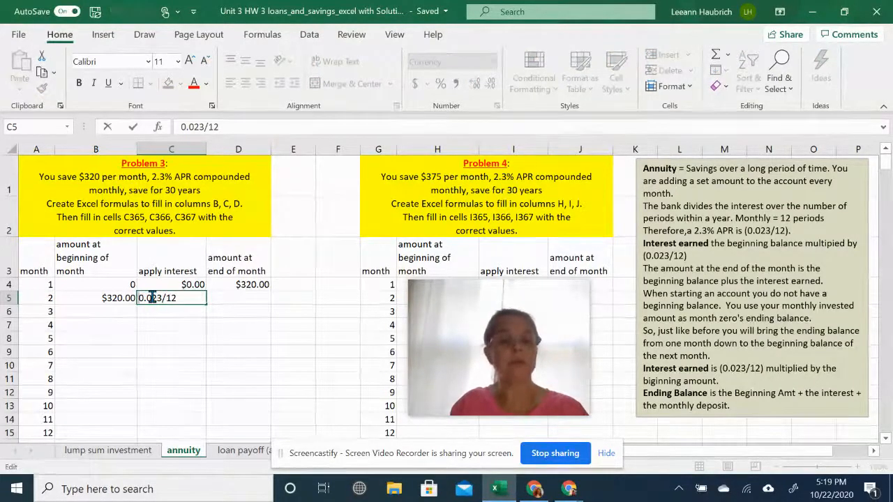
{"action": "type", "text": "="}
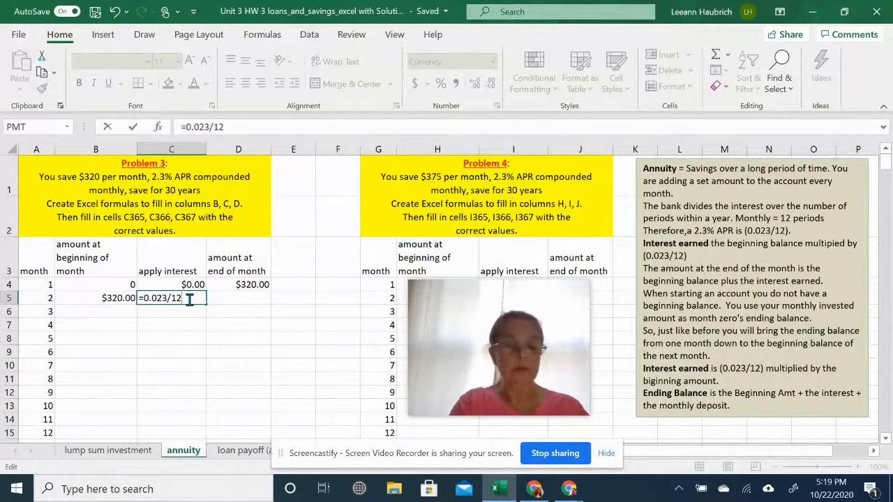
{"action": "type", "text": "*"}
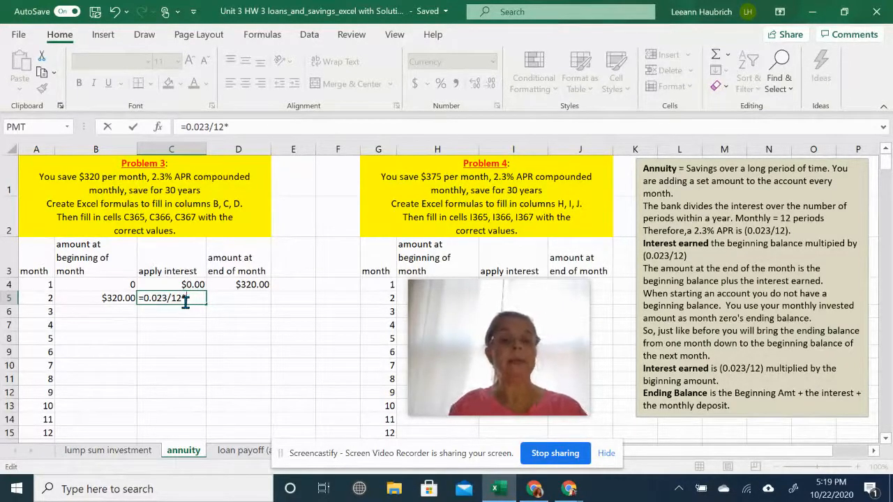
{"action": "left_click", "coordinate": [126, 299]}
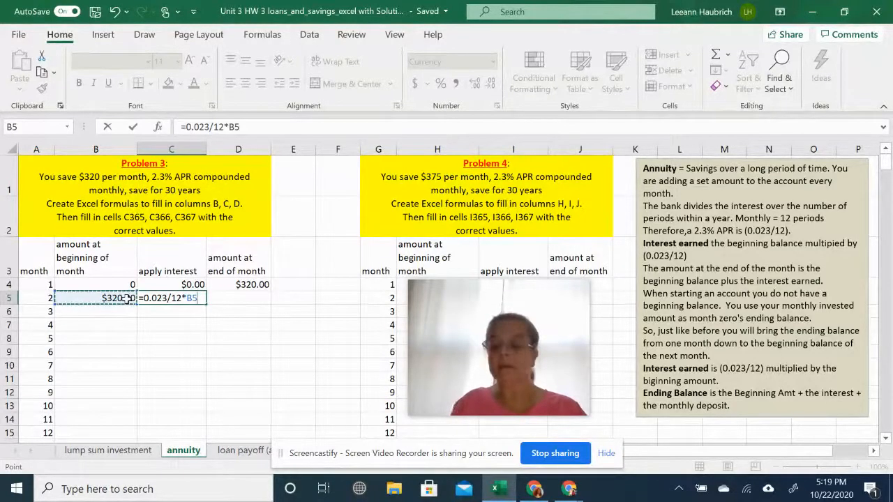
{"action": "key", "text": "Return"}
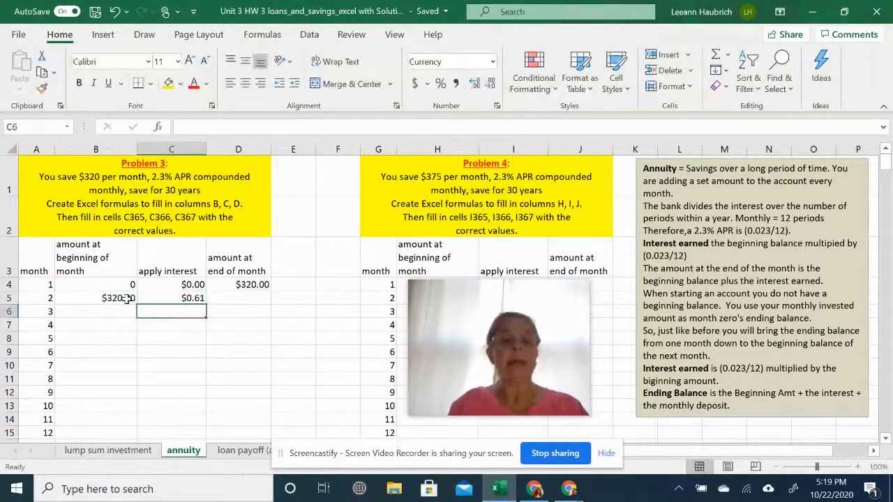
Calculate month 2's ending amount for Problem 3 in D5 with the formula =B5+C5+320.
{"action": "left_click", "coordinate": [236, 300]}
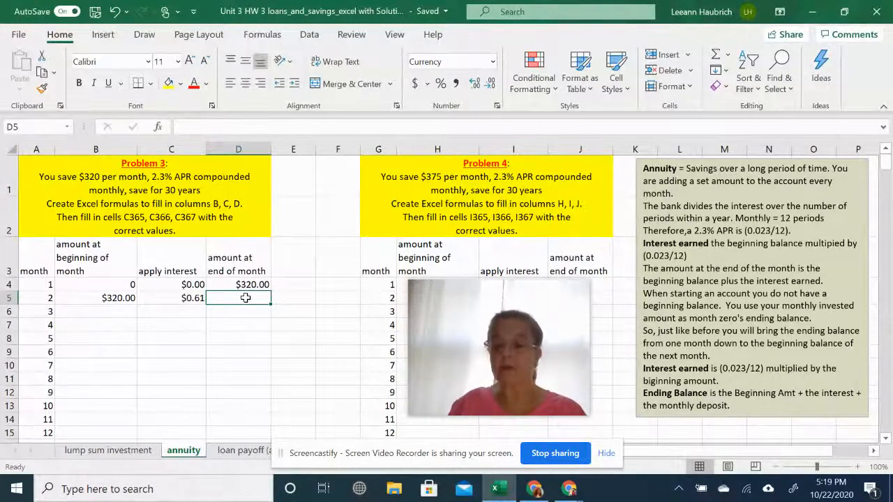
{"action": "type", "text": "="}
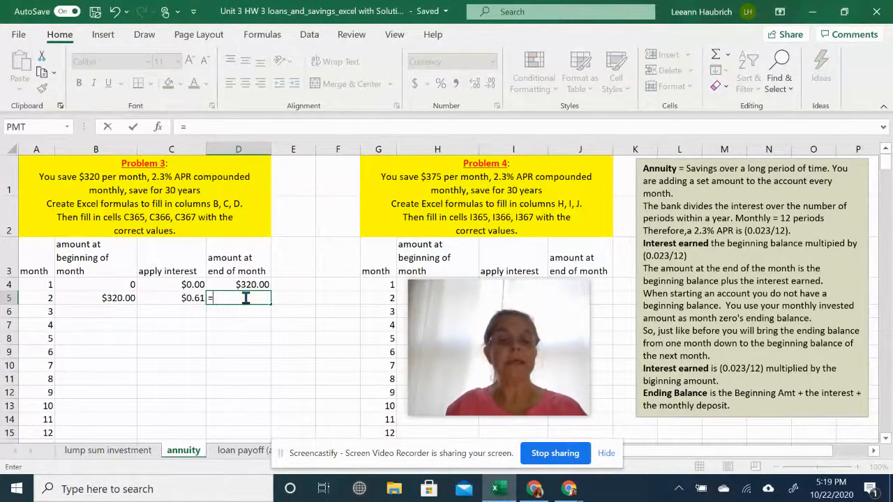
{"action": "left_click", "coordinate": [120, 299]}
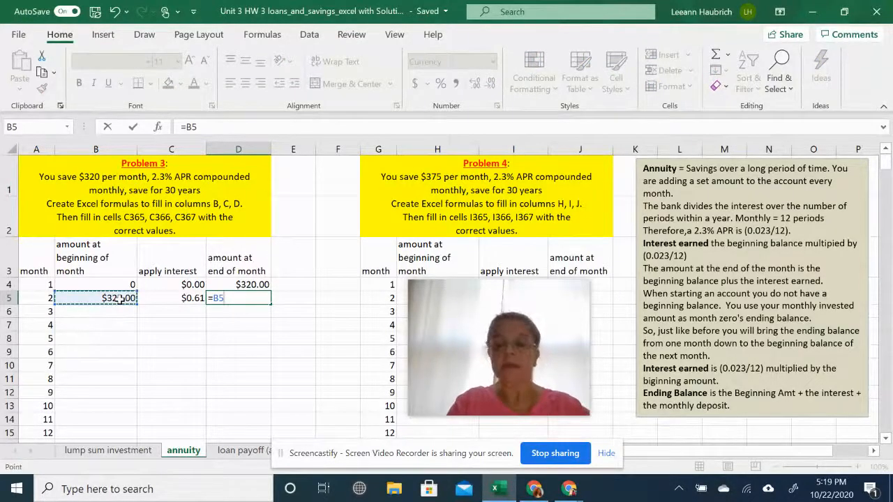
{"action": "type", "text": "+"}
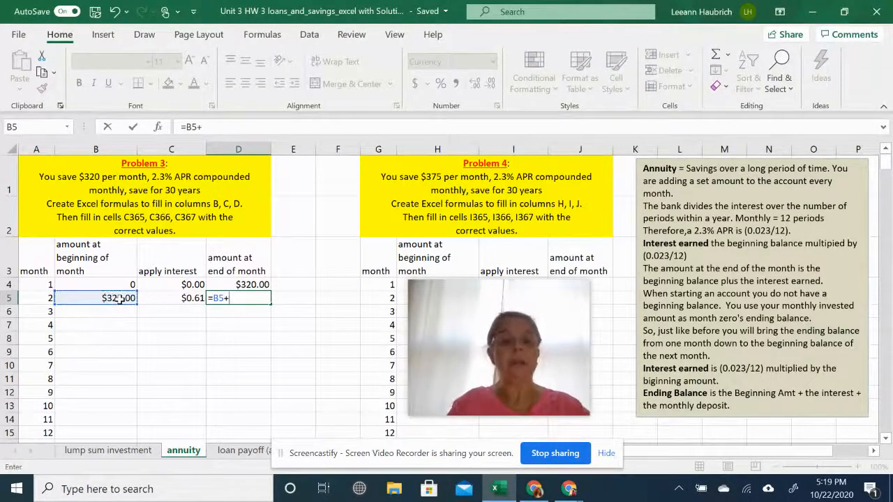
{"action": "left_click", "coordinate": [170, 299]}
{"action": "type", "text": "+"}
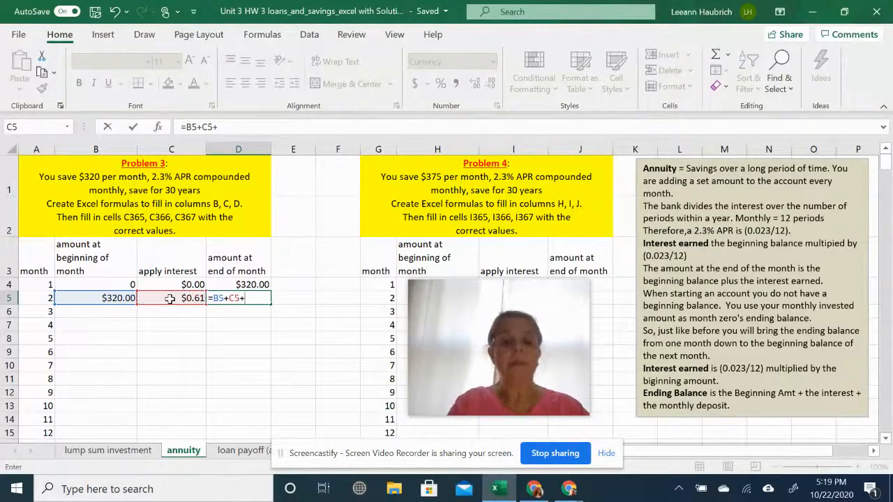
{"action": "type", "text": "320"}
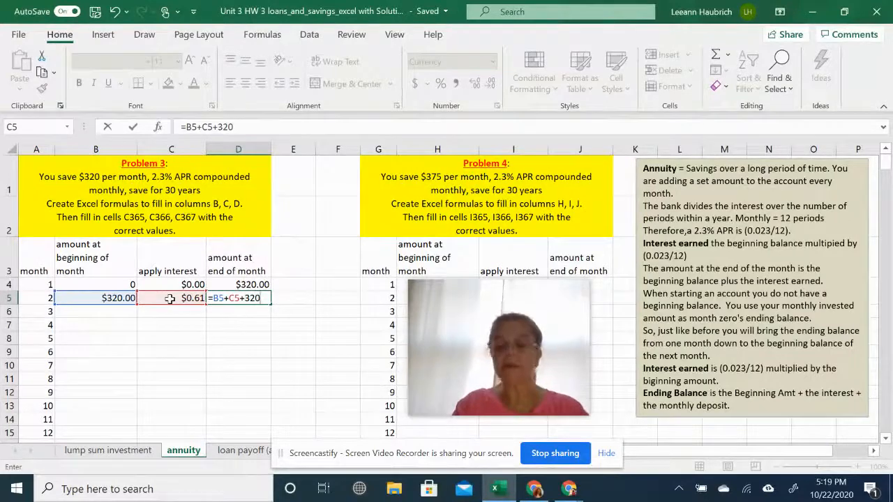
{"action": "key", "text": "Return"}
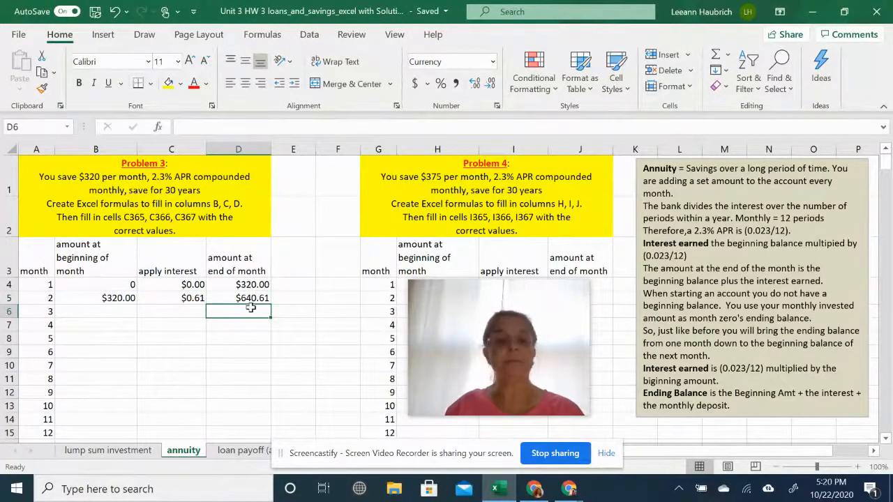
{"action": "left_click", "coordinate": [121, 314]}
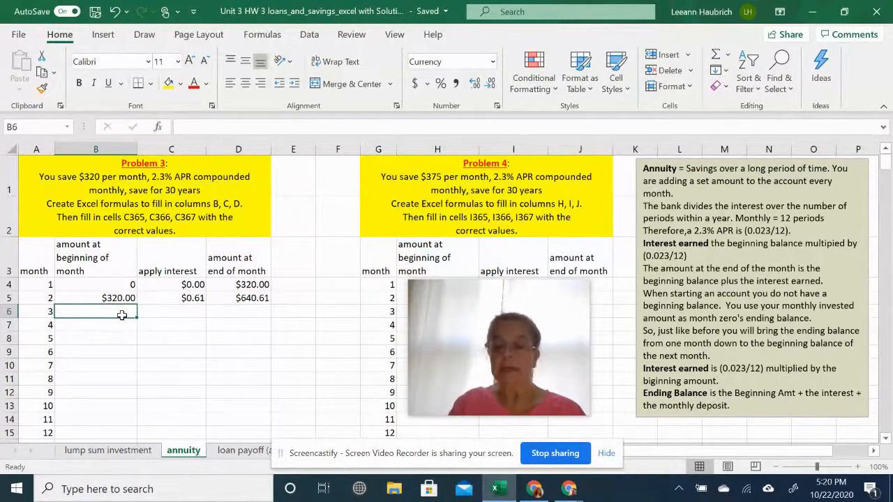
{"action": "type", "text": "+"}
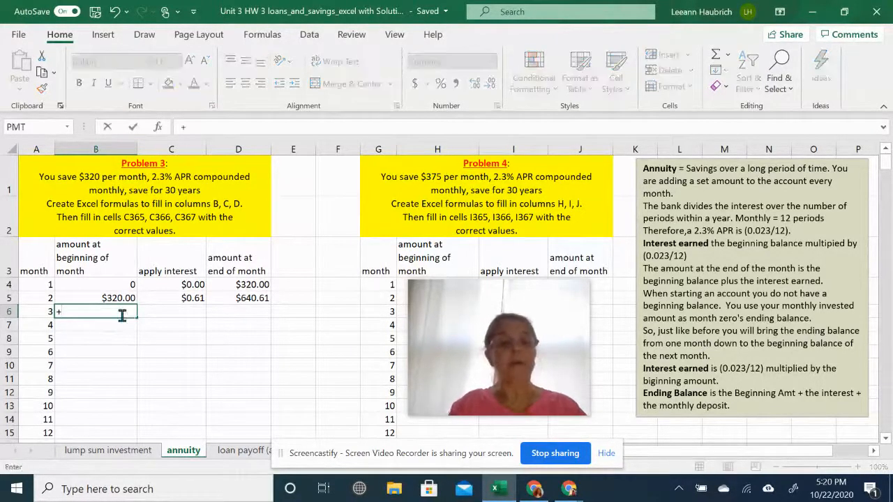
{"action": "key", "text": "Return"}
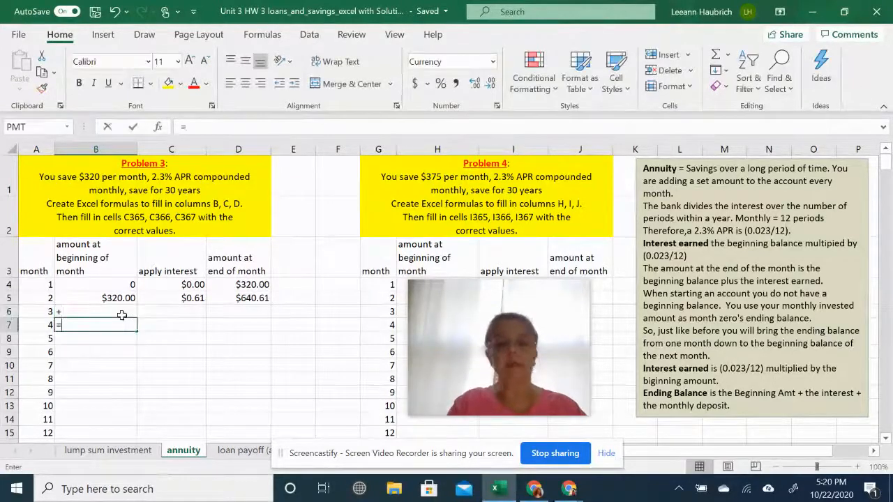
{"action": "type", "text": "="}
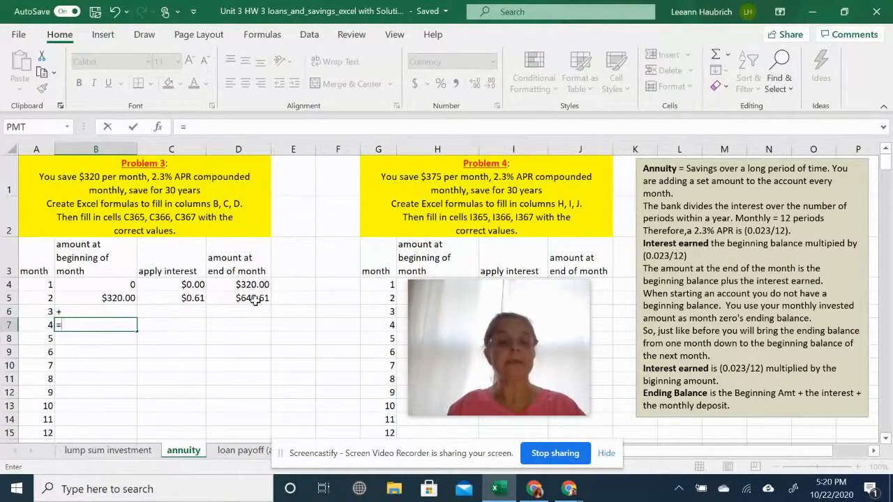
{"action": "left_click", "coordinate": [117, 311]}
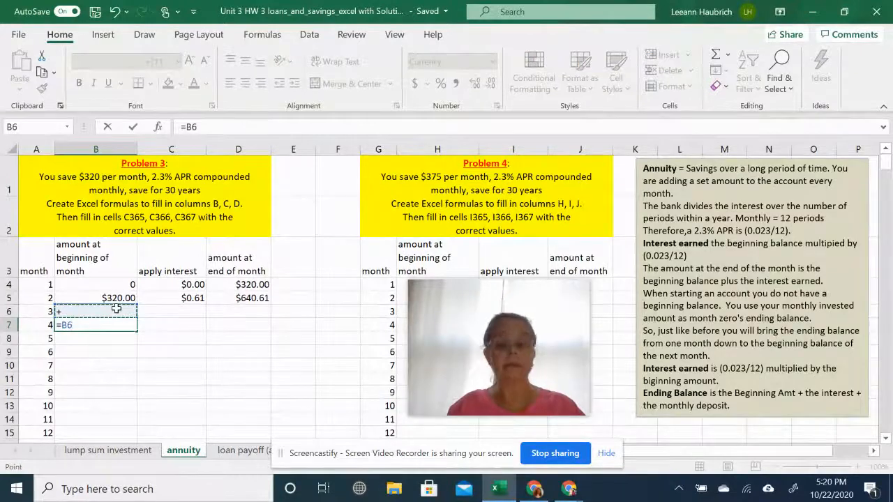
{"action": "key", "text": "Return"}
{"action": "key", "text": "Return"}
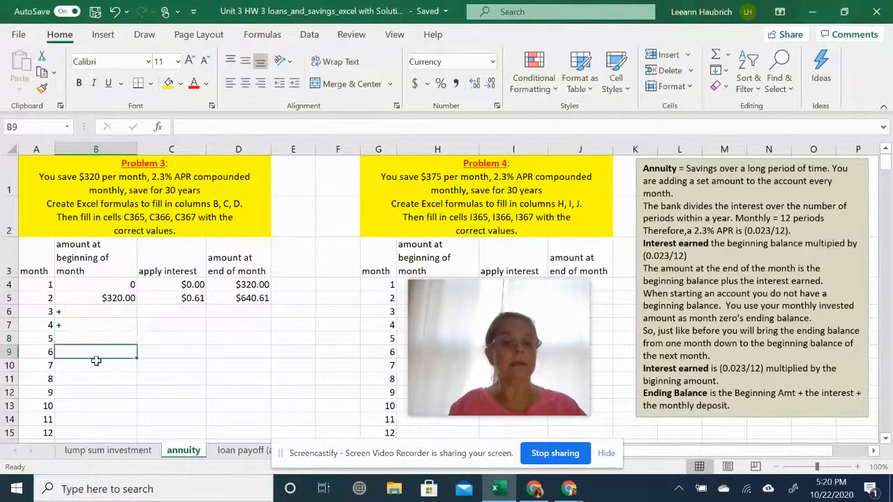
{"action": "left_click", "coordinate": [61, 327]}
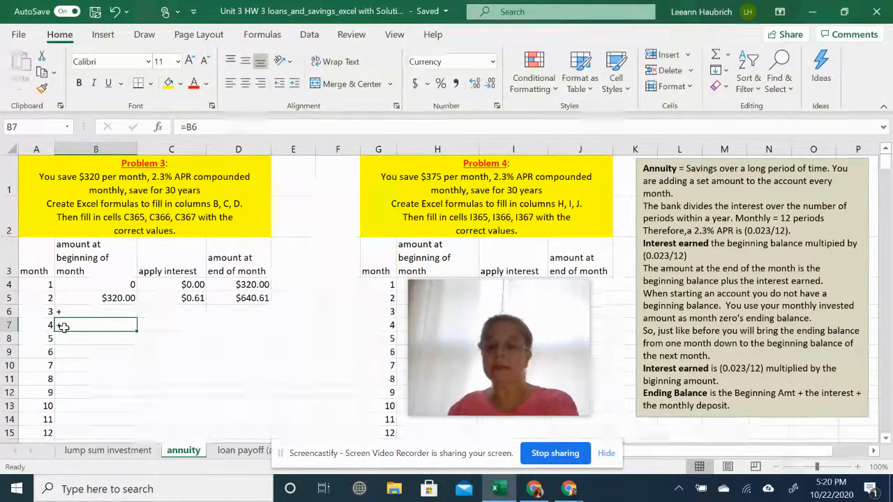
{"action": "key", "text": "Delete"}
{"action": "left_click", "coordinate": [58, 312]}
{"action": "key", "text": "Delete"}
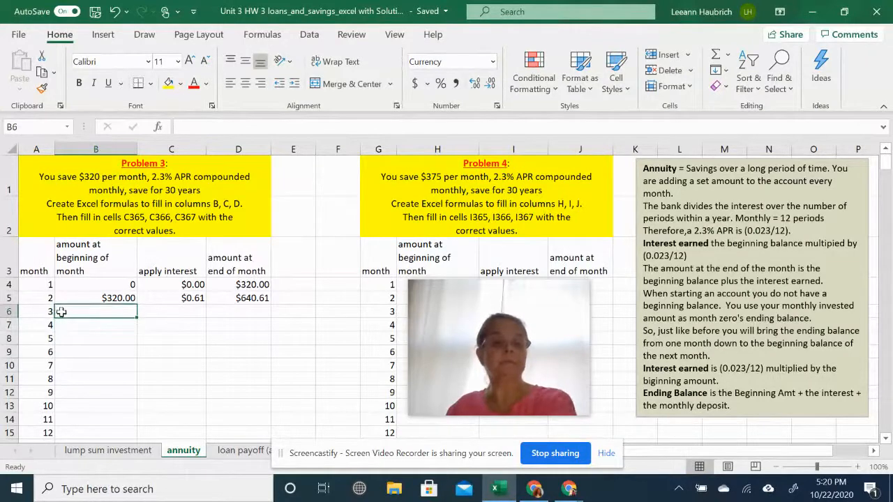
Carry month 2's ending amount into month 3's beginning amount in B6 with the formula =D5.
{"action": "type", "text": "="}
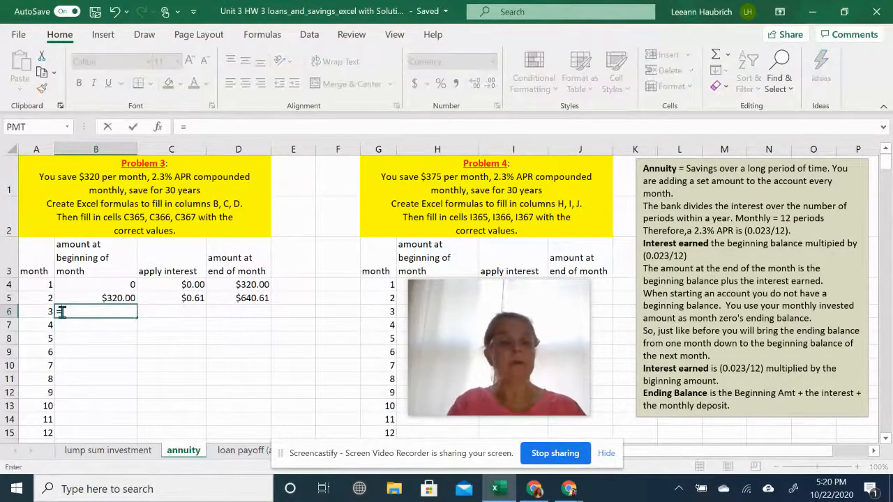
{"action": "left_click", "coordinate": [265, 299]}
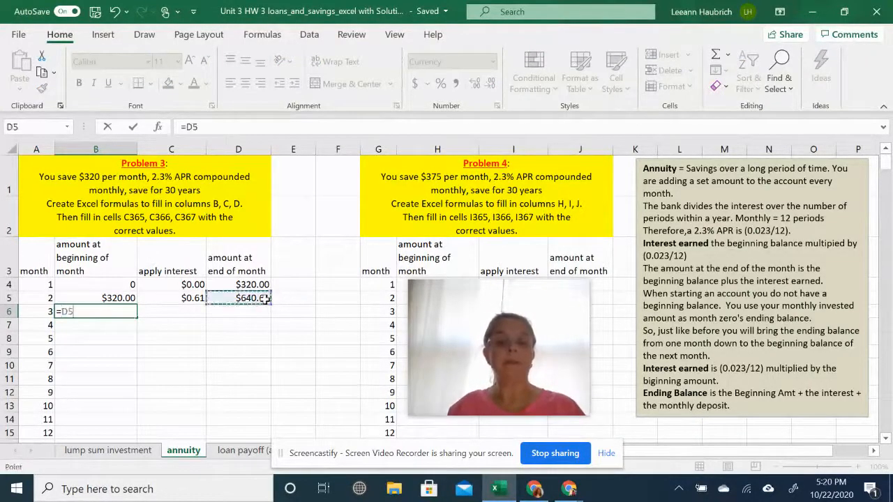
{"action": "key", "text": "Return"}
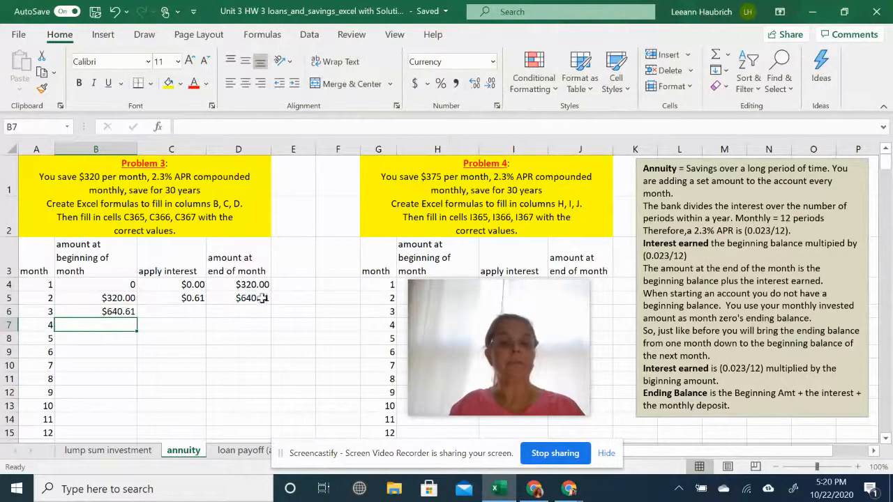
Calculate month 3's interest for Problem 3 in C6 with the formula =0.023/12*B6.
{"action": "left_click", "coordinate": [176, 311]}
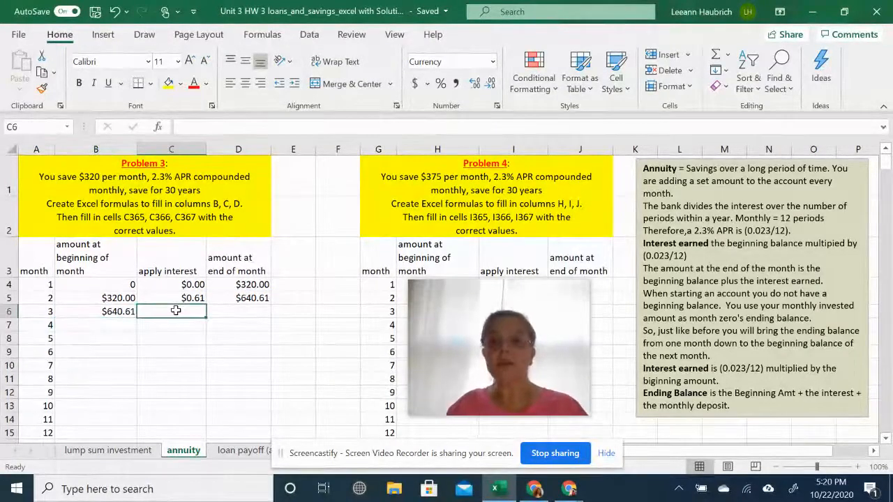
{"action": "type", "text": "="}
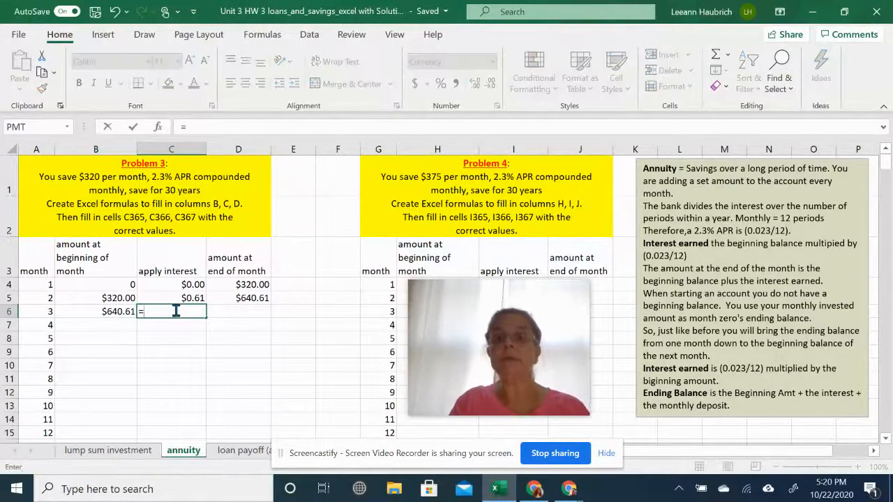
{"action": "type", "text": "0"}
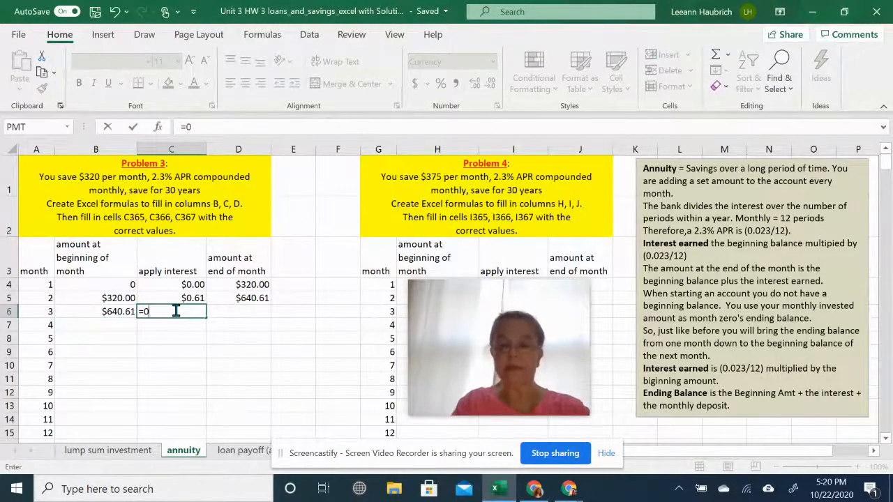
{"action": "type", "text": ".02"}
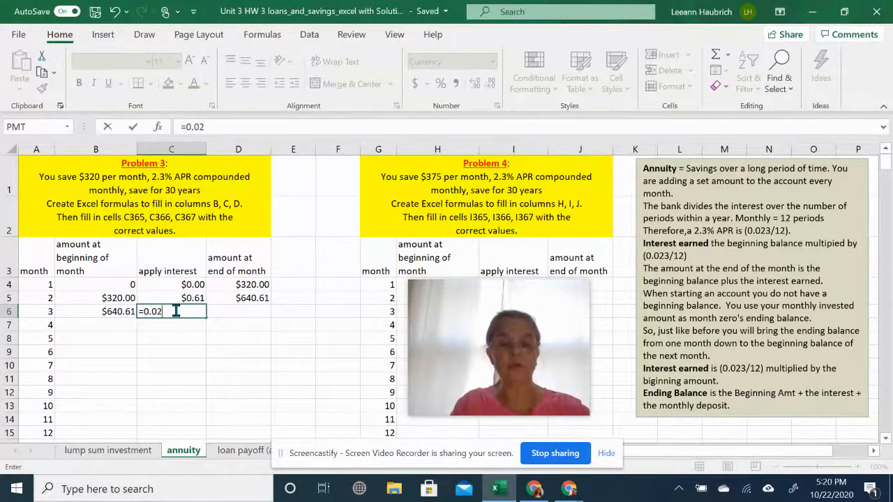
{"action": "type", "text": "3/12"}
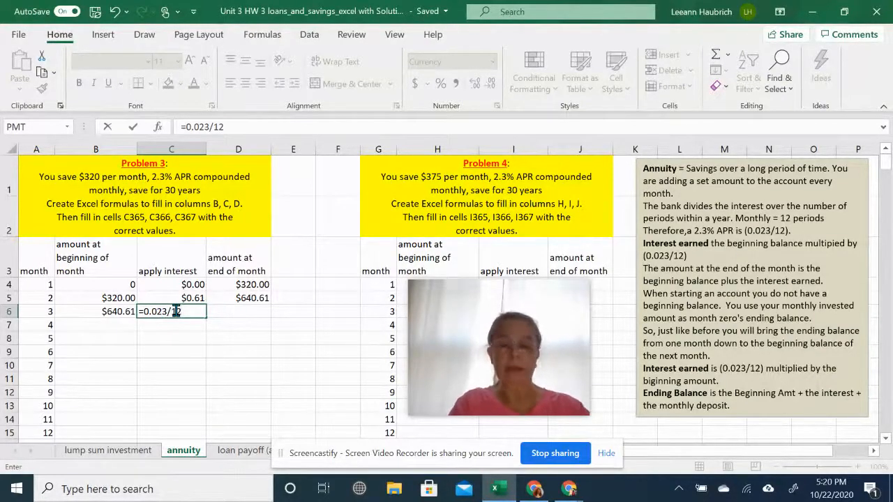
{"action": "type", "text": "*"}
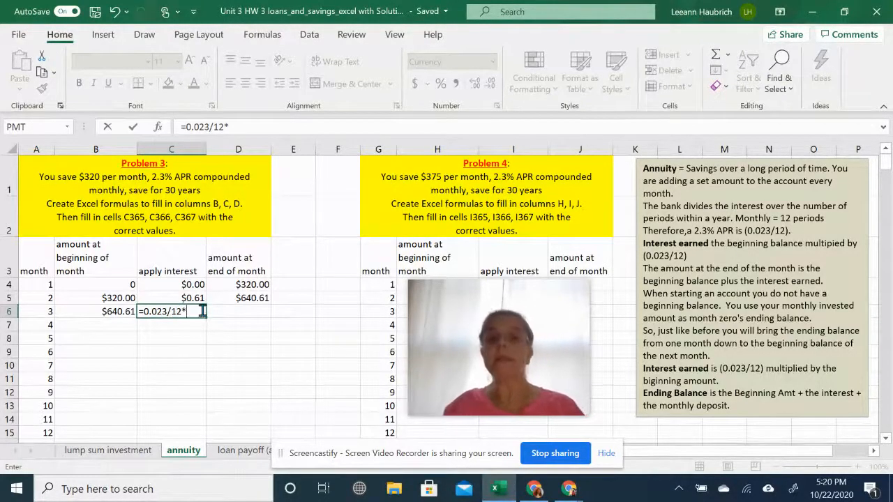
{"action": "left_click", "coordinate": [122, 312]}
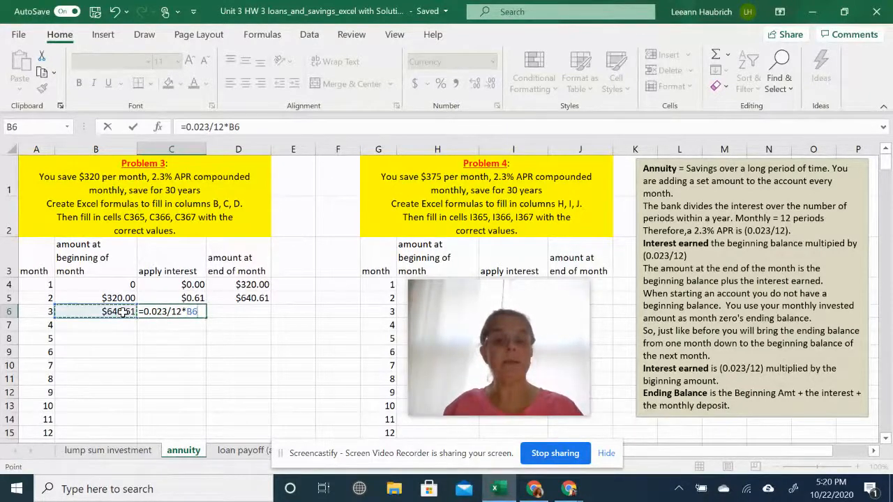
{"action": "key", "text": "Return"}
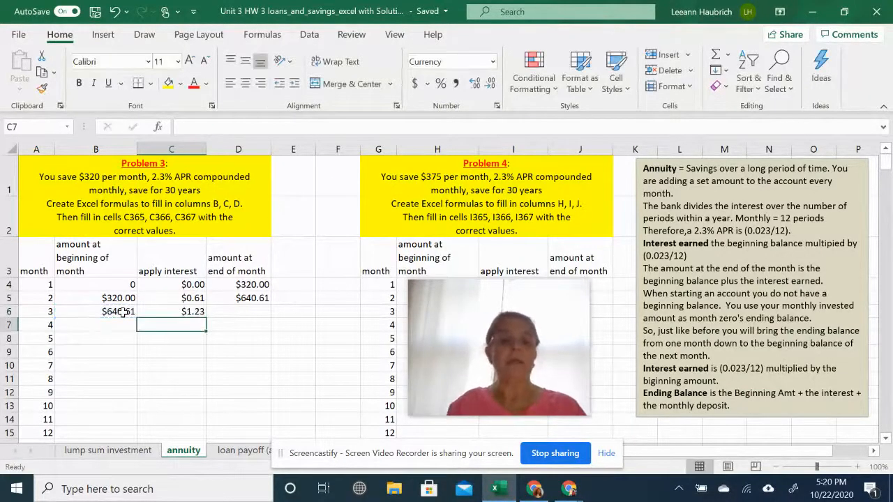
Calculate month 3's ending amount for Problem 3 in D6 with the formula =B6+C6+320.
{"action": "left_click", "coordinate": [233, 312]}
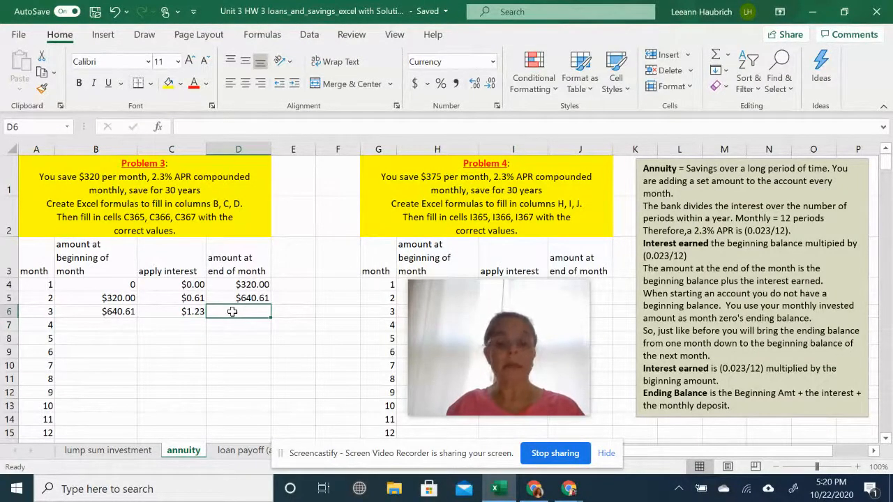
{"action": "type", "text": "="}
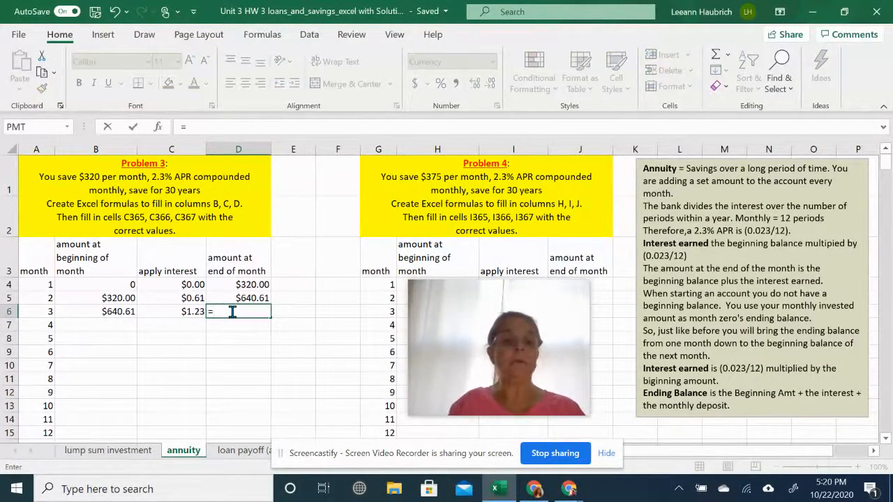
{"action": "left_click", "coordinate": [126, 312]}
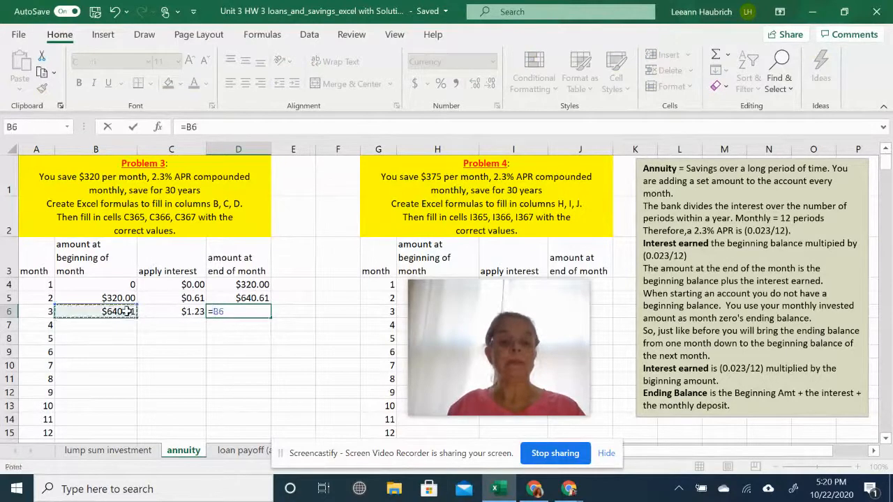
{"action": "type", "text": "+"}
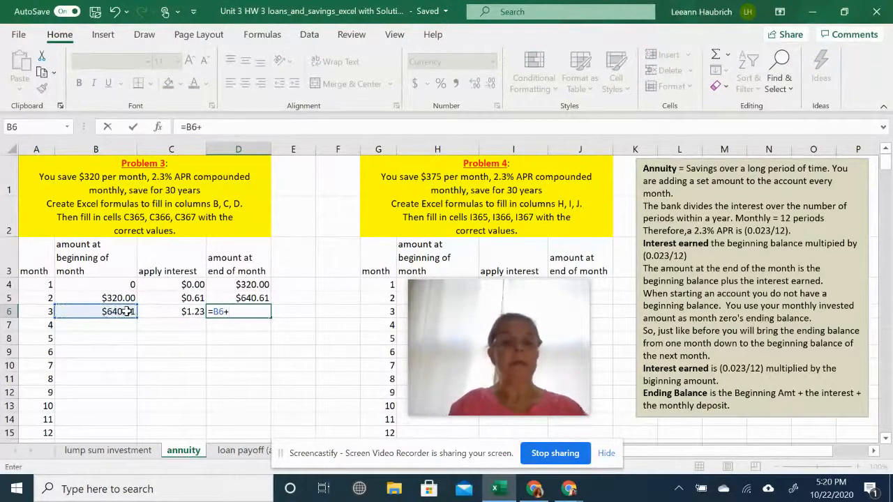
{"action": "left_click", "coordinate": [186, 312]}
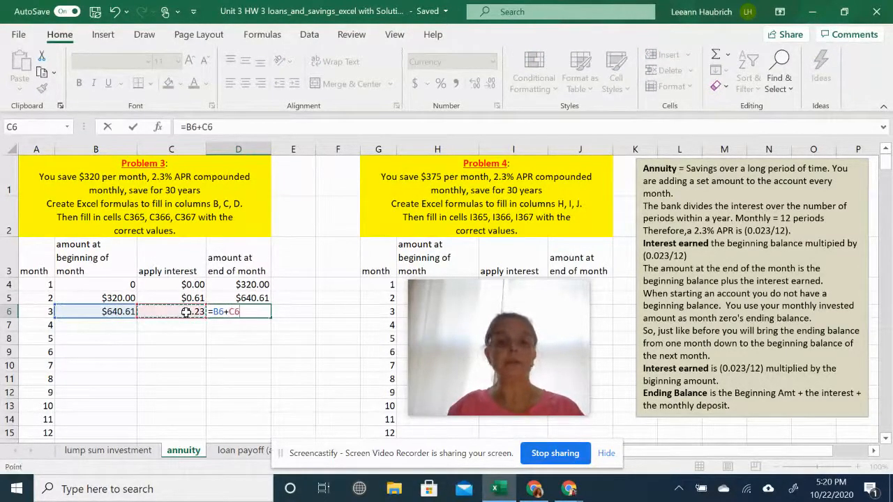
{"action": "type", "text": "+"}
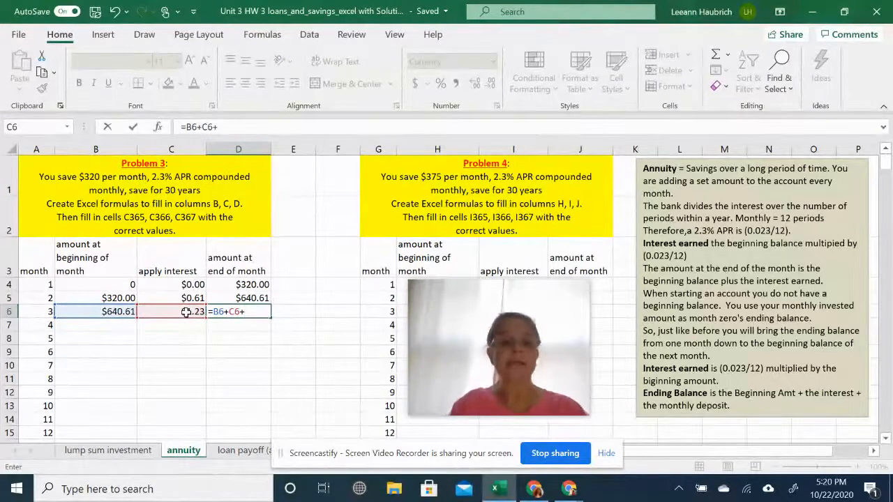
{"action": "type", "text": "320"}
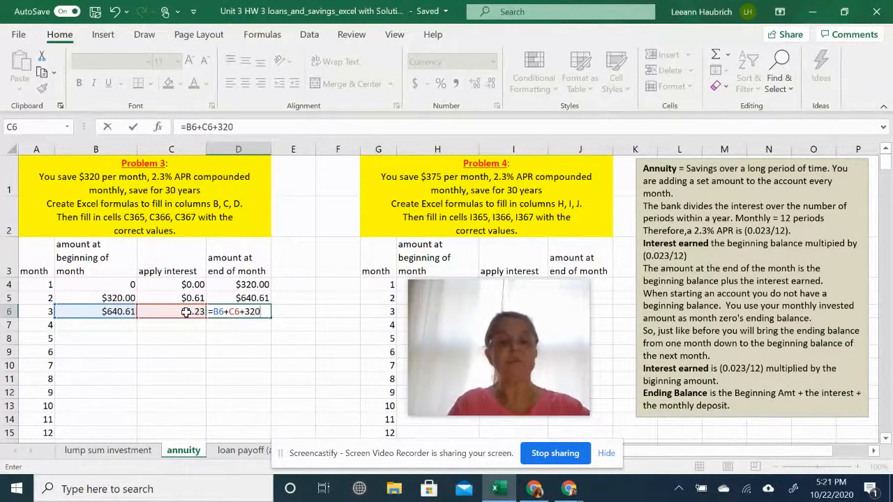
{"action": "key", "text": "Return"}
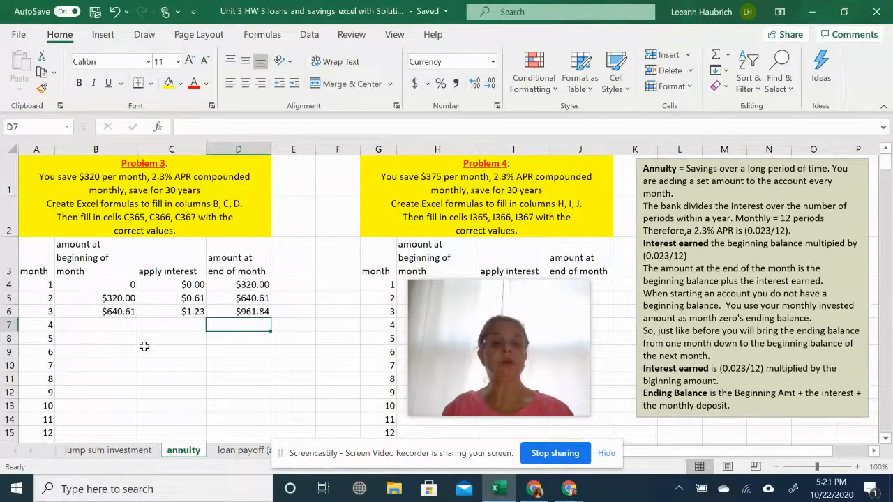
Fill Problem 3's beginning-amount formula from B6 down through month 360 in B363.
{"action": "scroll", "coordinate": [144, 347], "scroll_direction": "down", "scroll_amount": 1}
{"action": "scroll", "coordinate": [143, 346], "scroll_direction": "up", "scroll_amount": 1}
{"action": "left_click", "coordinate": [124, 313]}
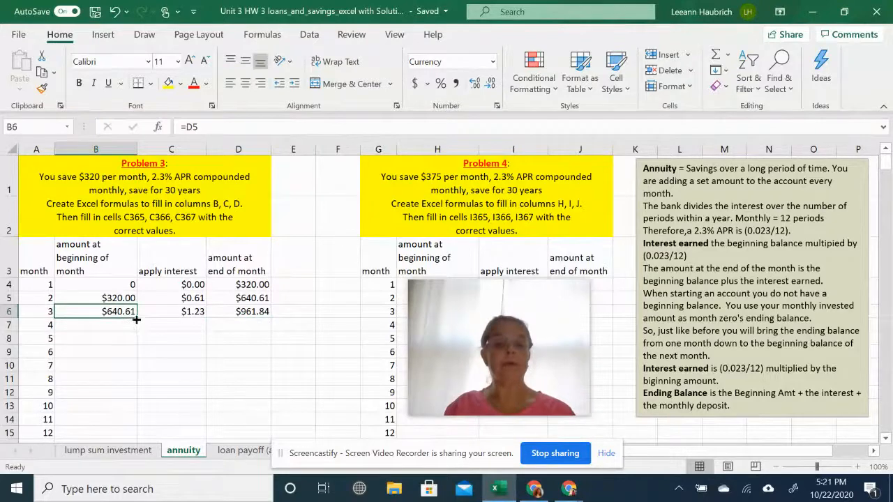
{"action": "left_click_drag", "start_coordinate": [136, 319], "coordinate": [105, 383]}
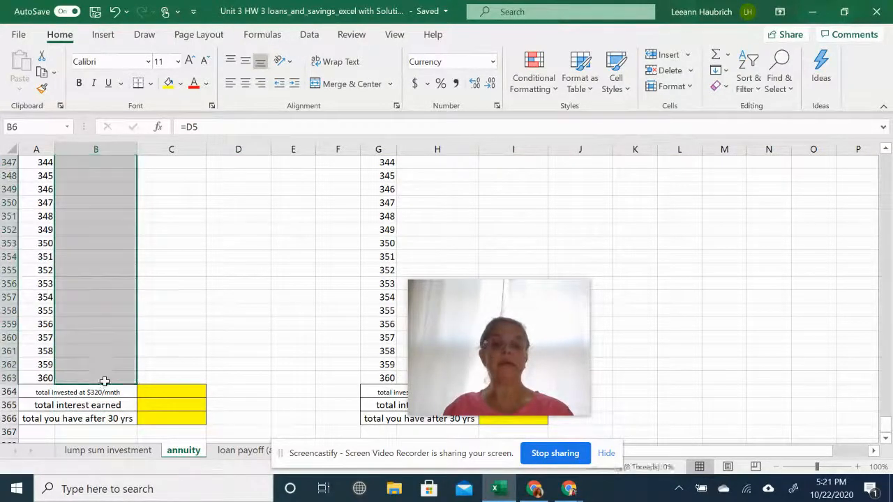
Fill Problem 3's monthly interest formula from C6 down through month 360 in C363.
{"action": "scroll", "coordinate": [197, 352], "scroll_direction": "up", "scroll_amount": 11}
{"action": "scroll", "coordinate": [198, 351], "scroll_direction": "up", "scroll_amount": 20}
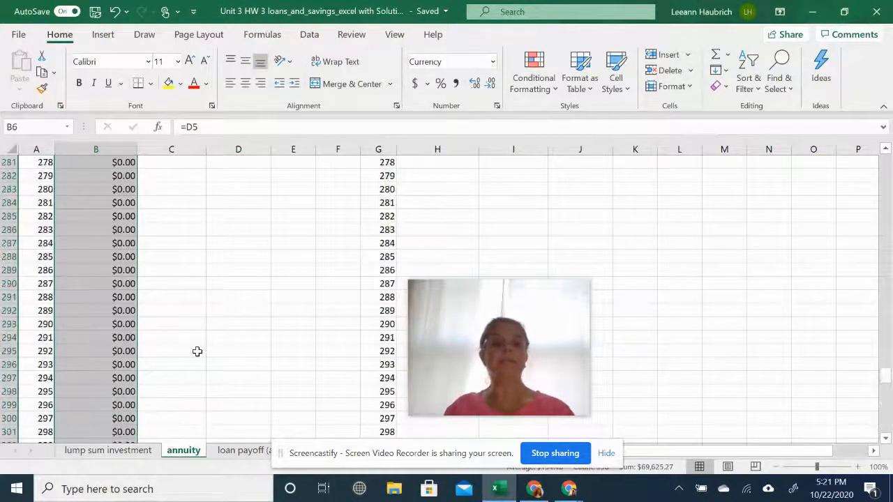
{"action": "scroll", "coordinate": [191, 351], "scroll_direction": "up", "scroll_amount": 20}
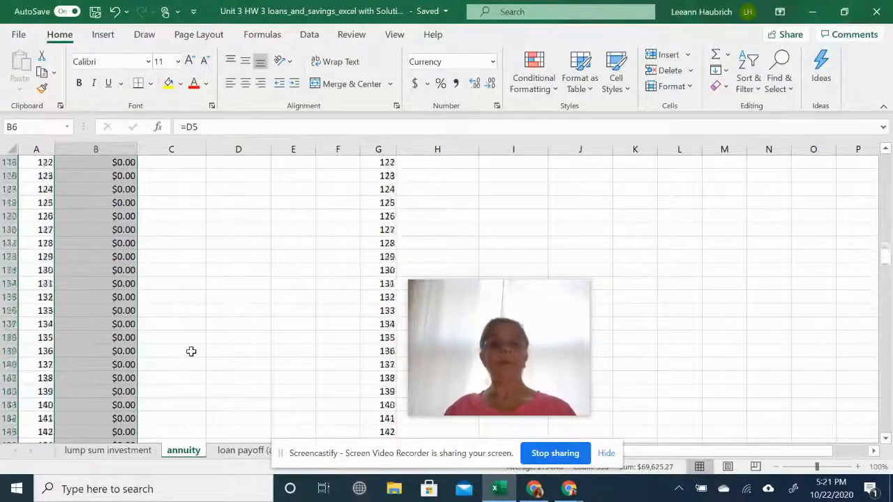
{"action": "scroll", "coordinate": [191, 352], "scroll_direction": "up", "scroll_amount": 12}
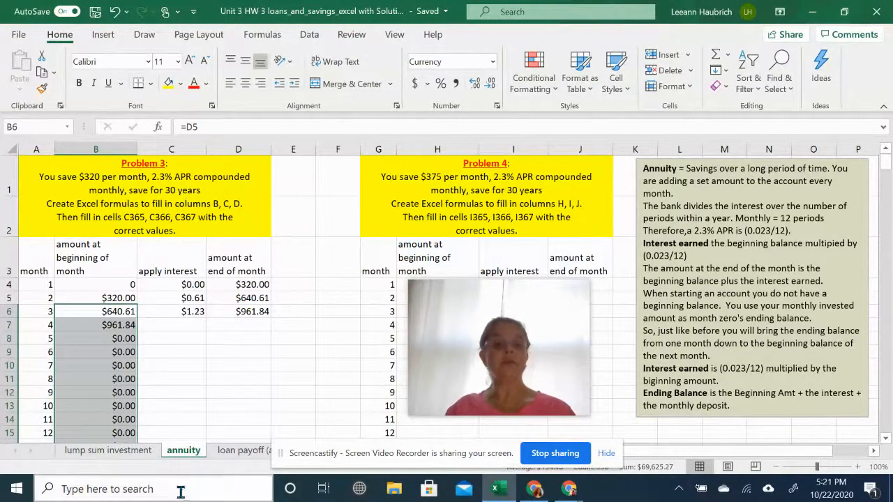
{"action": "left_click", "coordinate": [186, 314]}
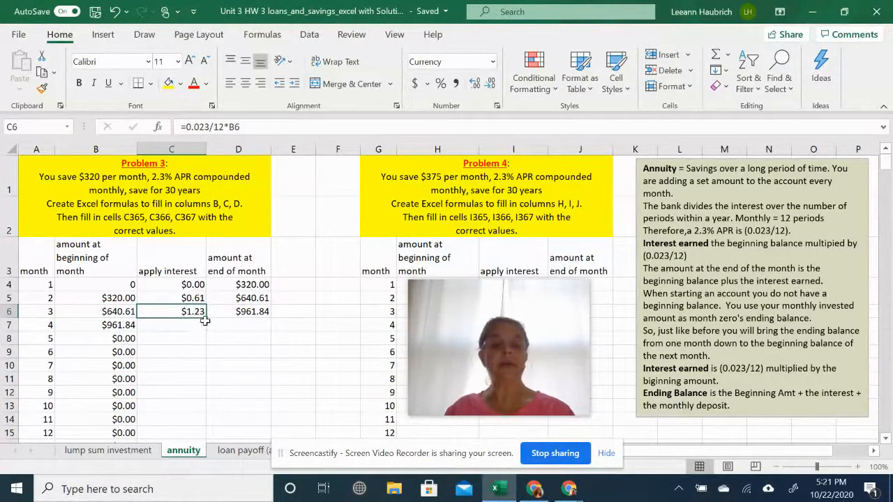
{"action": "left_click", "coordinate": [205, 321]}
{"action": "left_click", "coordinate": [201, 313]}
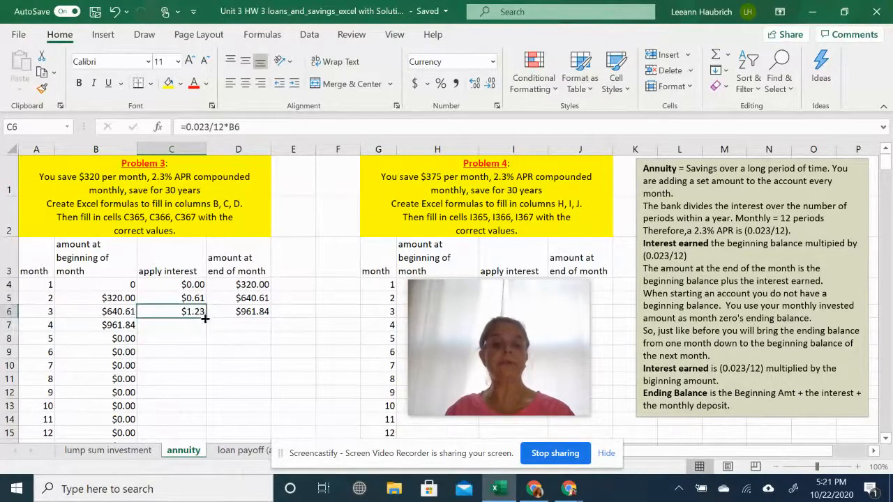
{"action": "left_click_drag", "start_coordinate": [207, 319], "coordinate": [187, 379]}
Fill Problem 3's ending-amount formula from D6 down through month 360 in D363.
{"action": "scroll", "coordinate": [234, 362], "scroll_direction": "up", "scroll_amount": 20}
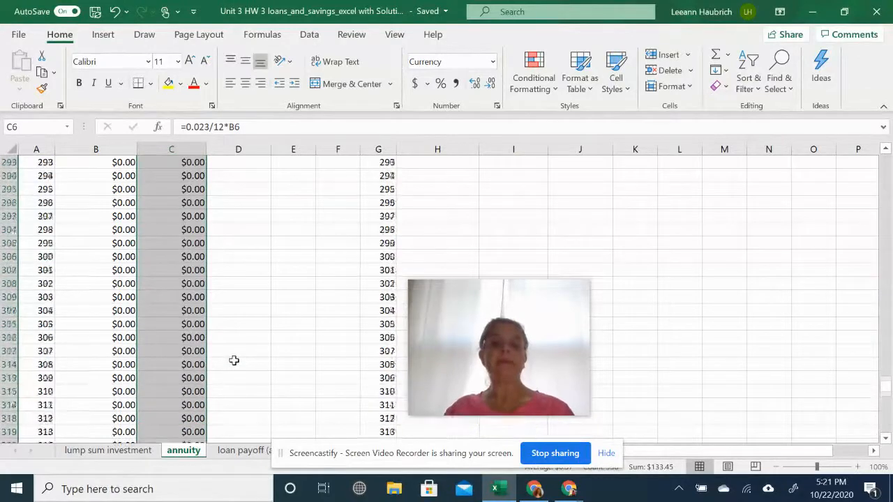
{"action": "scroll", "coordinate": [234, 361], "scroll_direction": "up", "scroll_amount": 13}
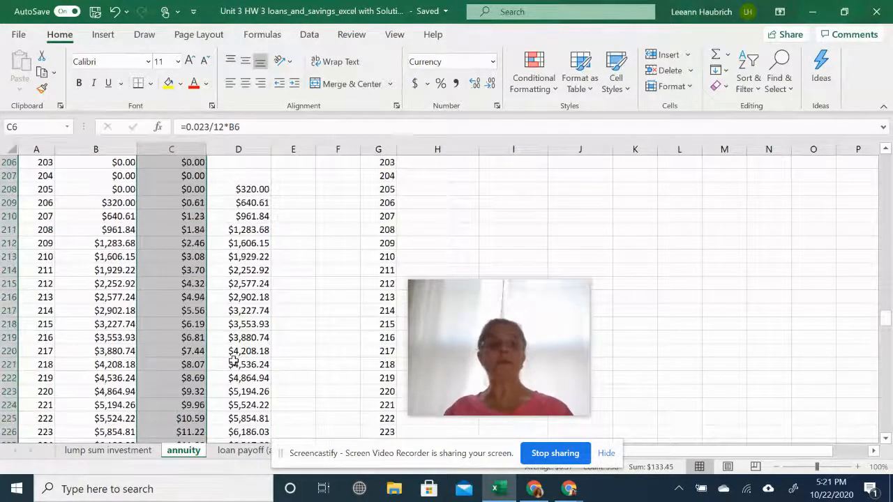
{"action": "scroll", "coordinate": [233, 361], "scroll_direction": "up", "scroll_amount": 11}
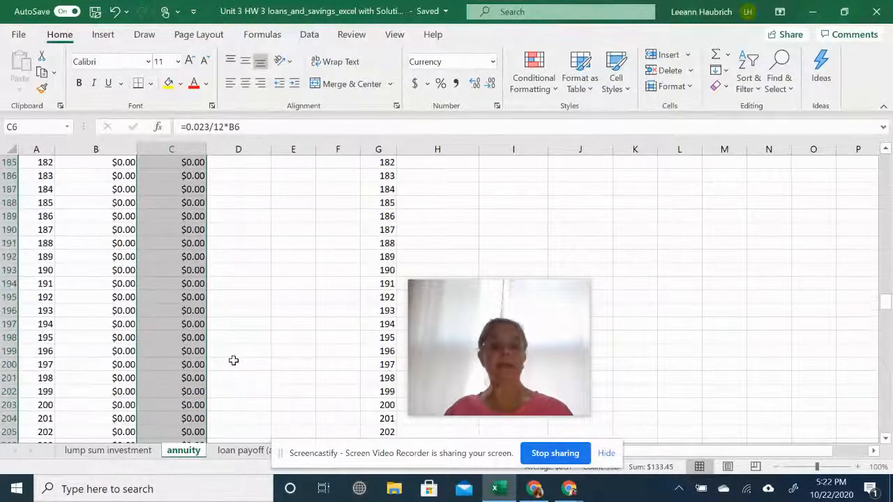
{"action": "scroll", "coordinate": [233, 360], "scroll_direction": "up", "scroll_amount": 20}
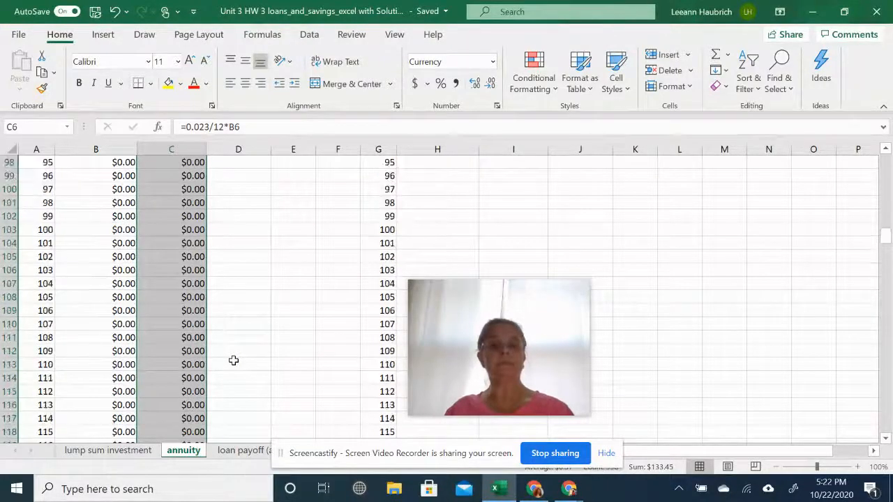
{"action": "scroll", "coordinate": [234, 360], "scroll_direction": "up", "scroll_amount": 20}
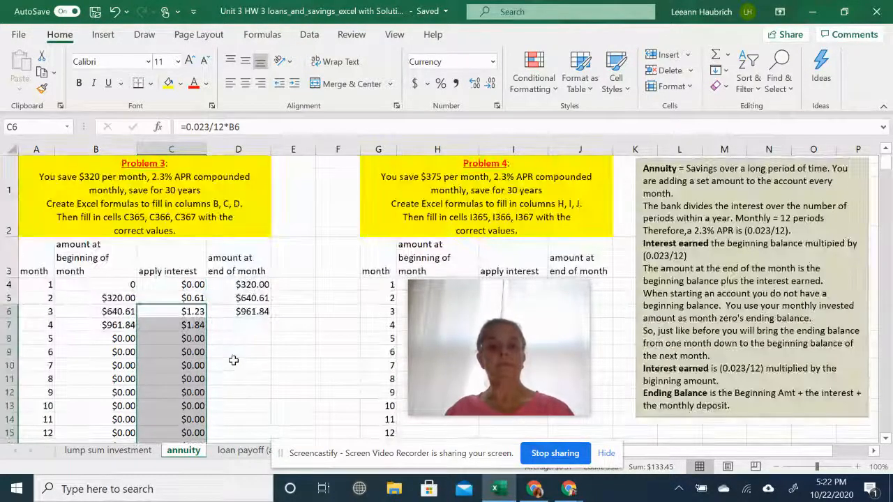
{"action": "left_click", "coordinate": [252, 313]}
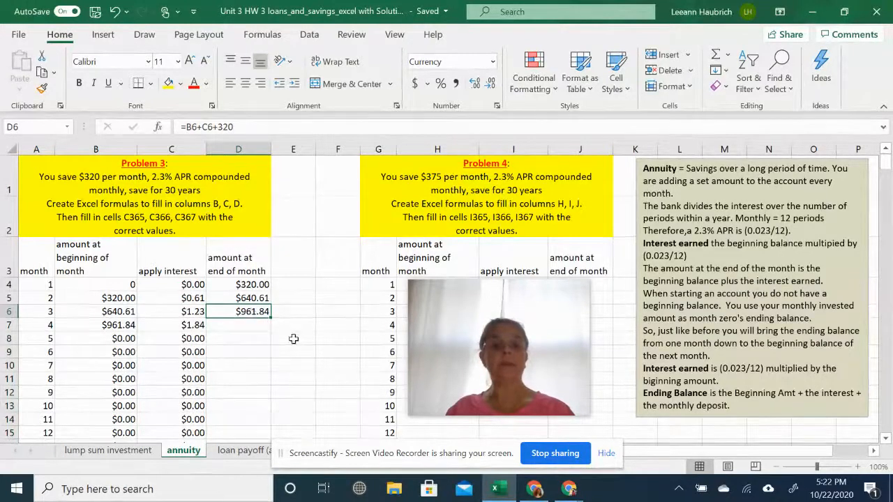
{"action": "left_click", "coordinate": [272, 321]}
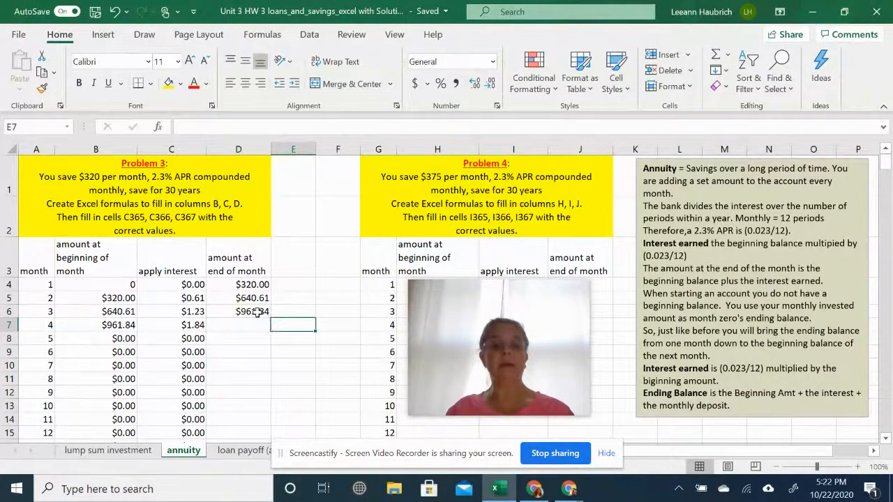
{"action": "left_click", "coordinate": [263, 314]}
{"action": "left_click_drag", "start_coordinate": [271, 316], "coordinate": [243, 385]}
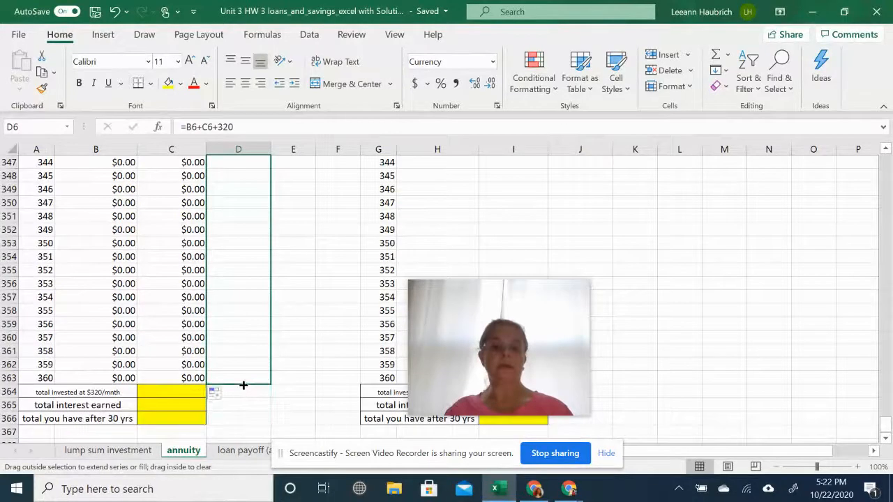
{"action": "left_click", "coordinate": [303, 364]}
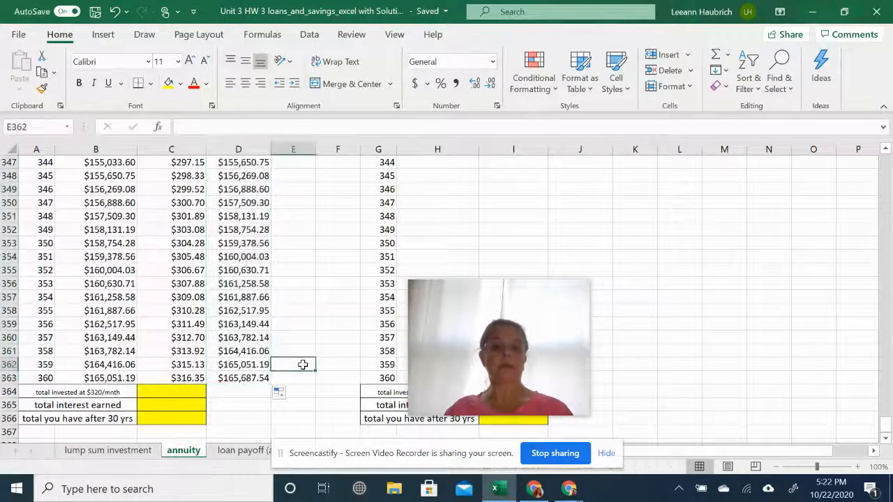
Calculate Problem 3's total invested at $320 per month in C364 with the formula =320*360.
{"action": "scroll", "coordinate": [316, 344], "scroll_direction": "up", "scroll_amount": 15}
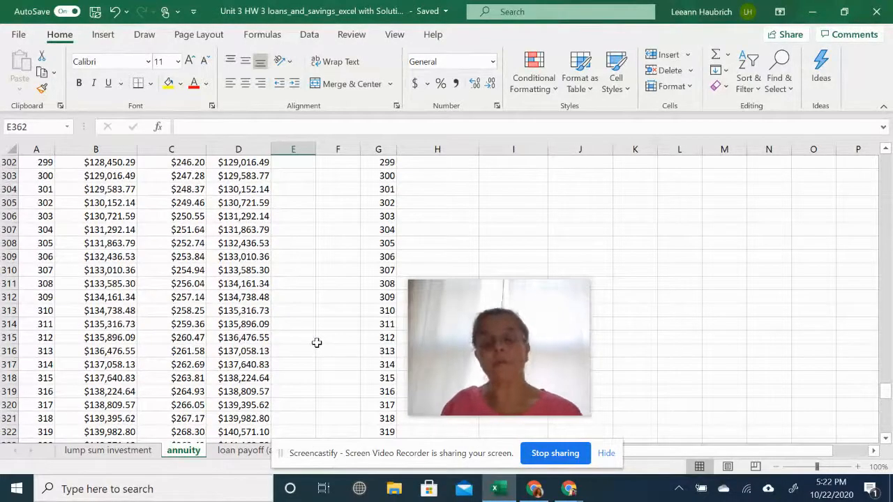
{"action": "scroll", "coordinate": [316, 342], "scroll_direction": "down", "scroll_amount": 16}
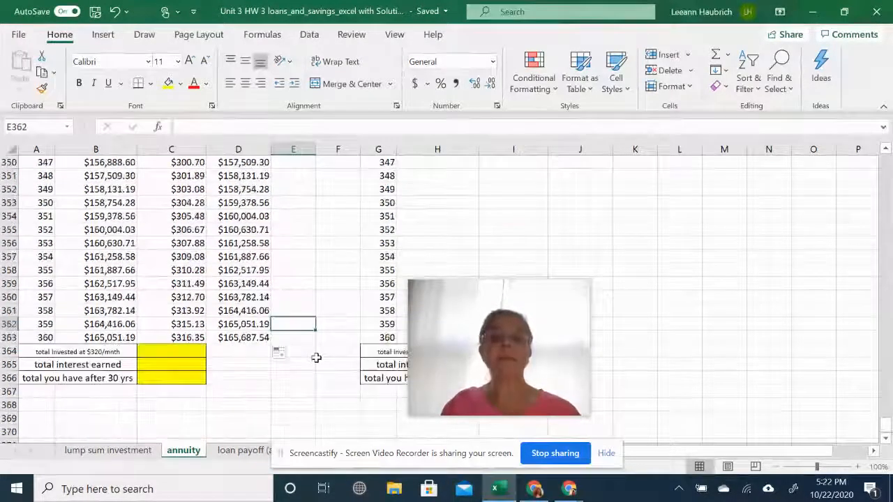
{"action": "scroll", "coordinate": [316, 358], "scroll_direction": "down", "scroll_amount": 4}
{"action": "scroll", "coordinate": [315, 360], "scroll_direction": "up", "scroll_amount": 2}
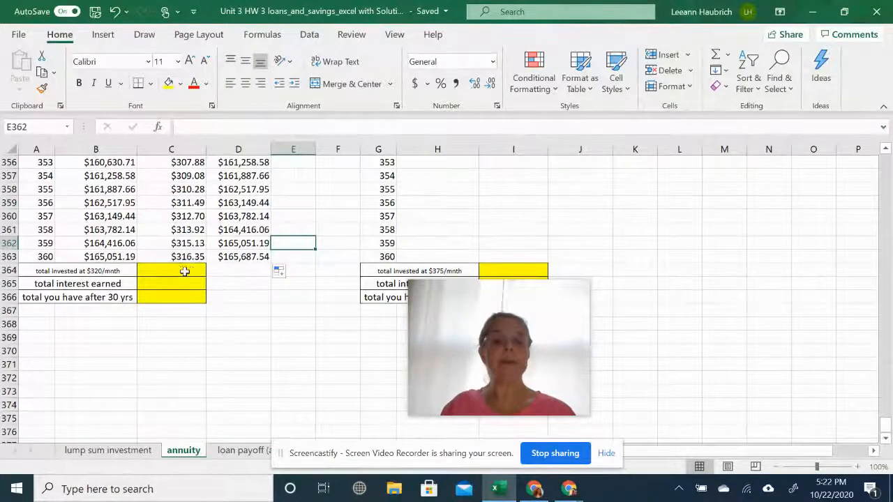
{"action": "left_click", "coordinate": [239, 276]}
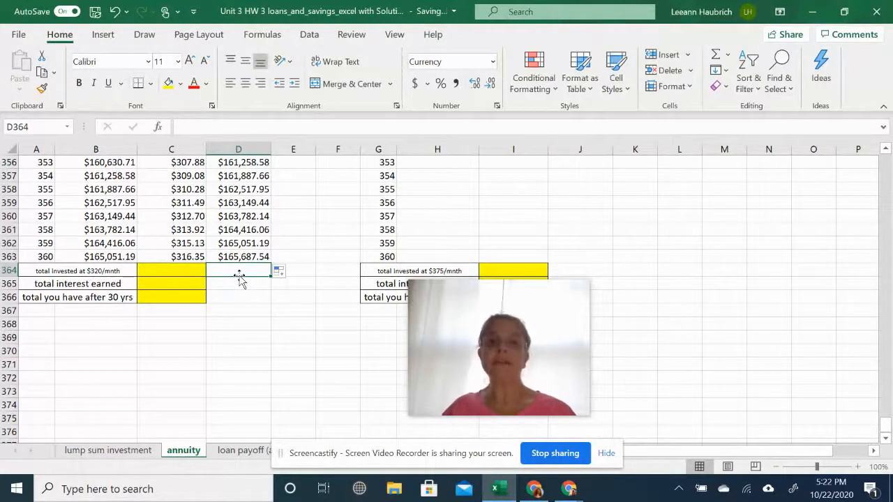
{"action": "left_click", "coordinate": [170, 272]}
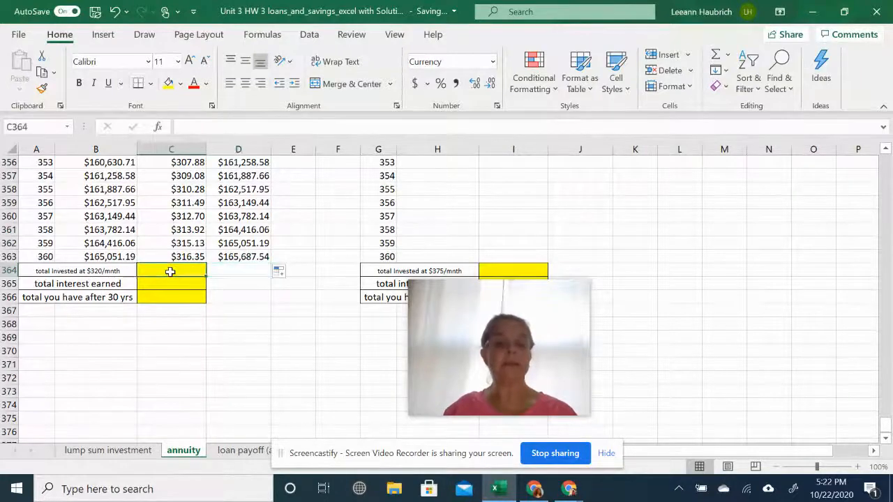
{"action": "type", "text": "="}
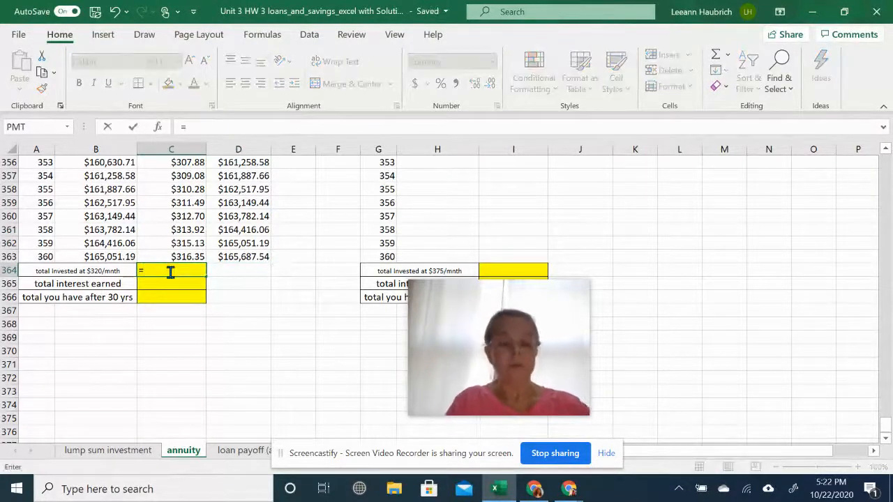
{"action": "type", "text": "320*"}
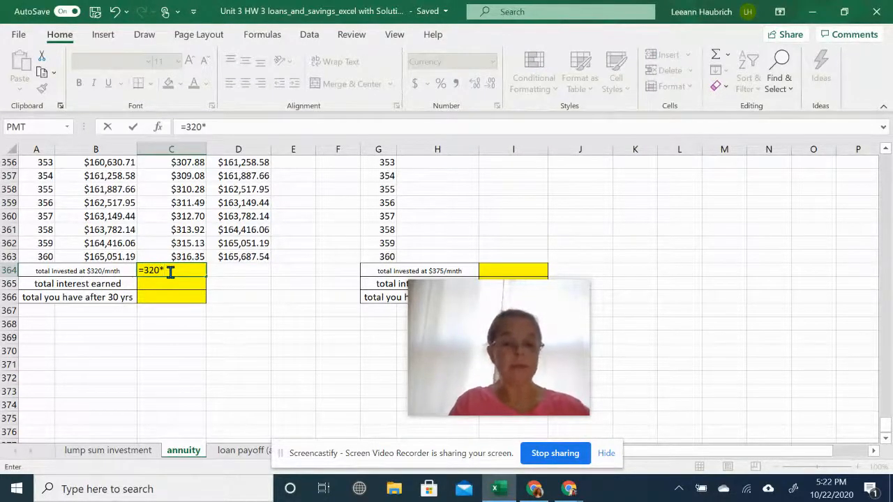
{"action": "type", "text": "360"}
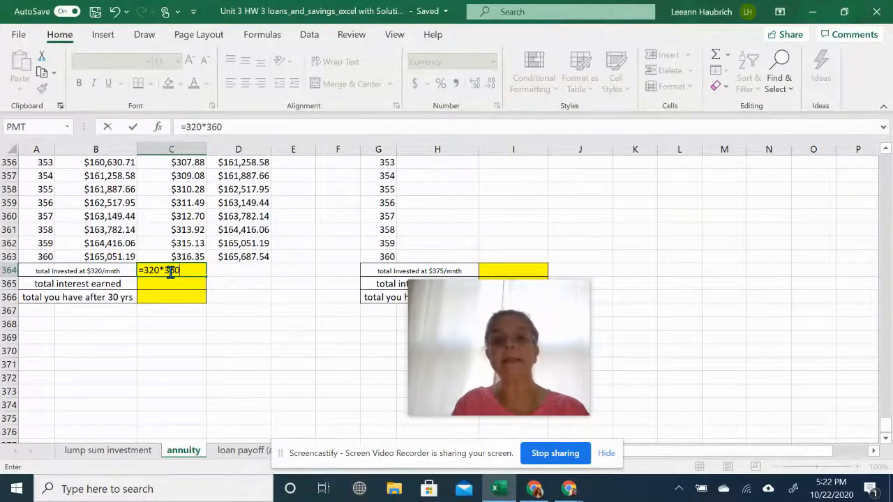
{"action": "key", "text": "Return"}
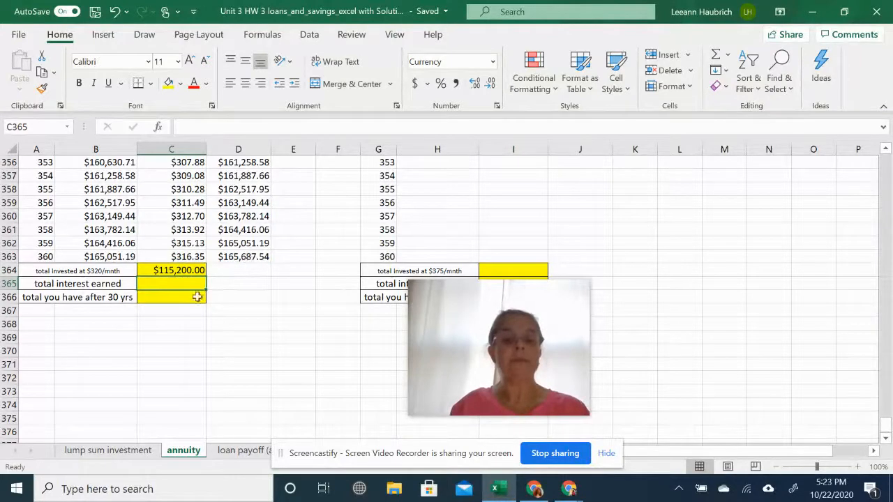
Bring month 360's ending amount into the total after 30 years in C366 with the formula =D363.
{"action": "left_click", "coordinate": [172, 298]}
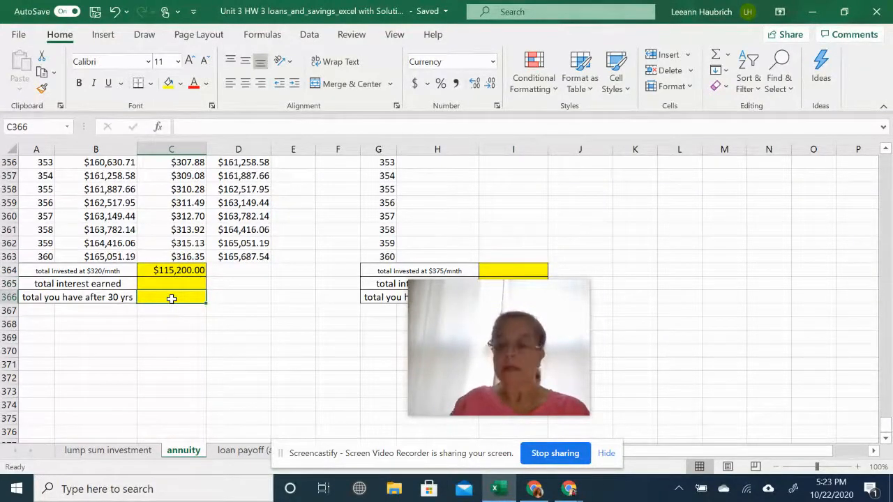
{"action": "type", "text": "="}
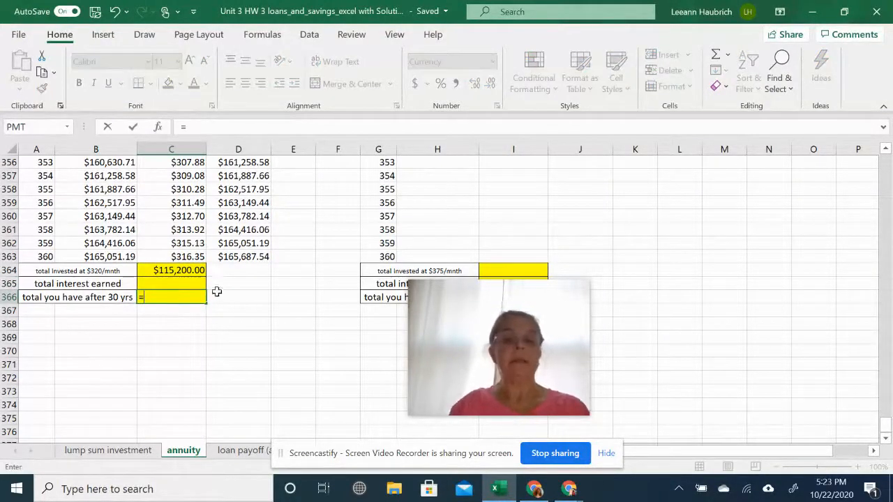
{"action": "left_click", "coordinate": [243, 258]}
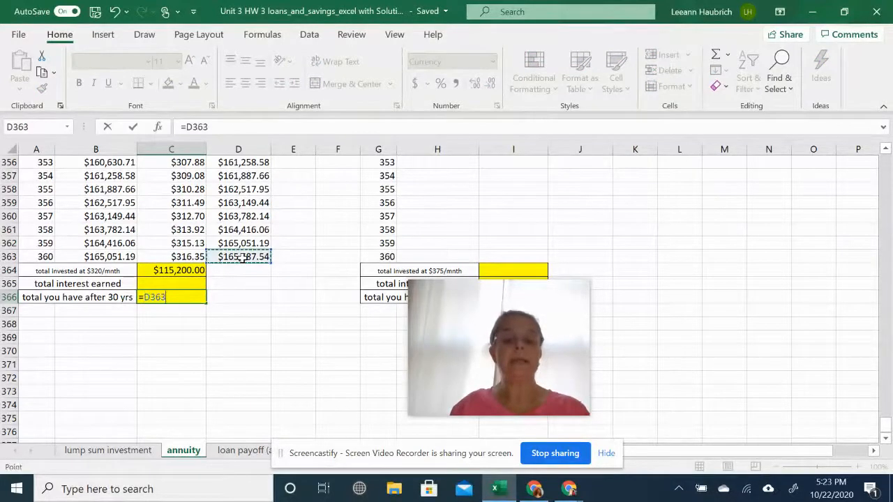
{"action": "key", "text": "Return"}
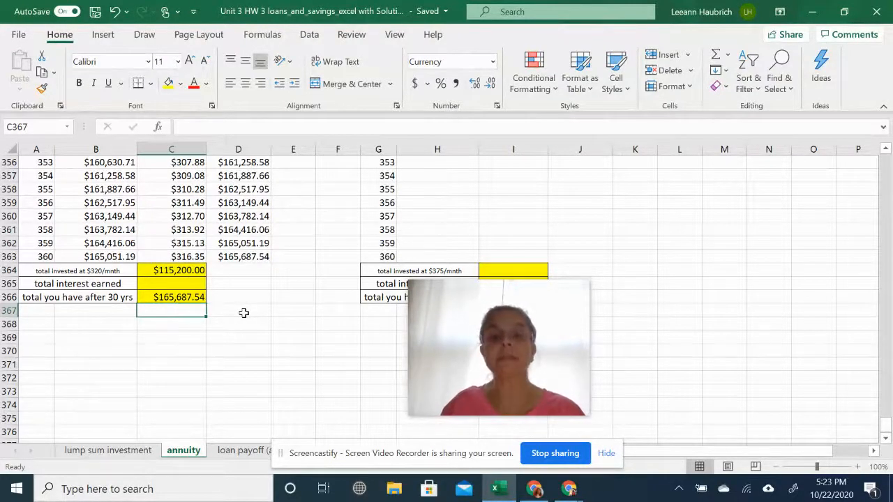
Calculate Problem 3's total interest earned in C365 with the formula =C366-C364.
{"action": "left_click", "coordinate": [144, 283]}
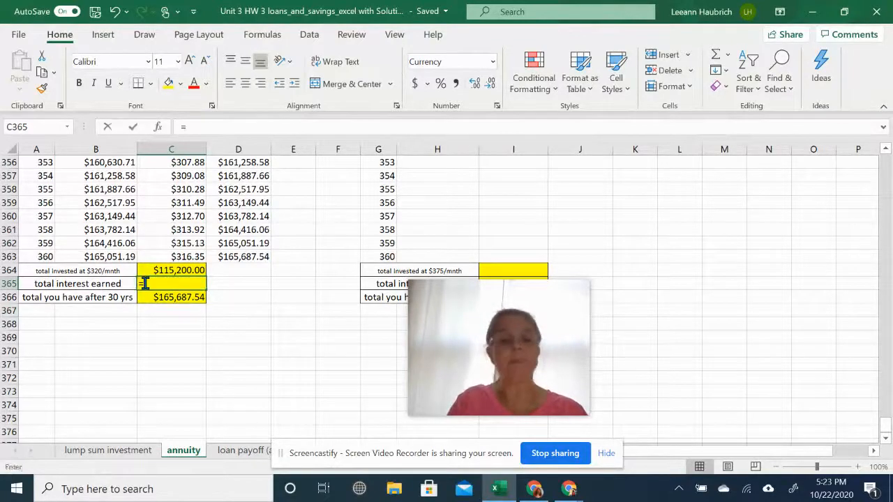
{"action": "type", "text": "="}
{"action": "left_click", "coordinate": [178, 297]}
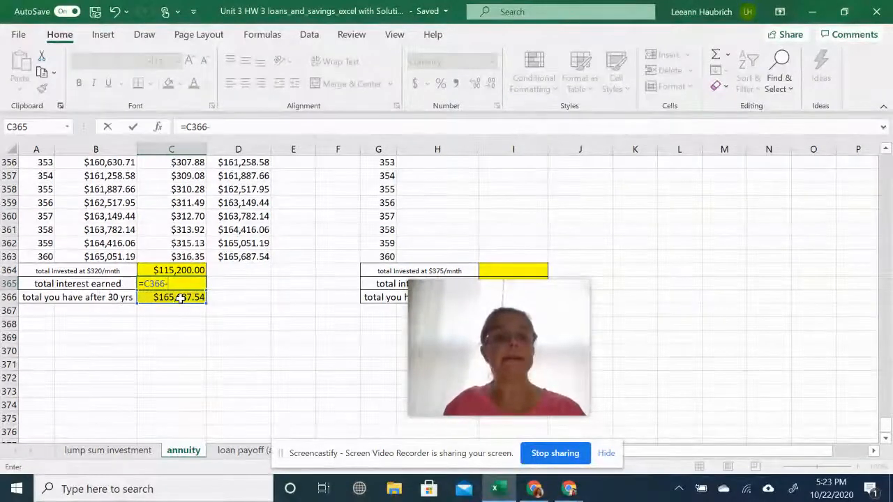
{"action": "left_click", "coordinate": [182, 272]}
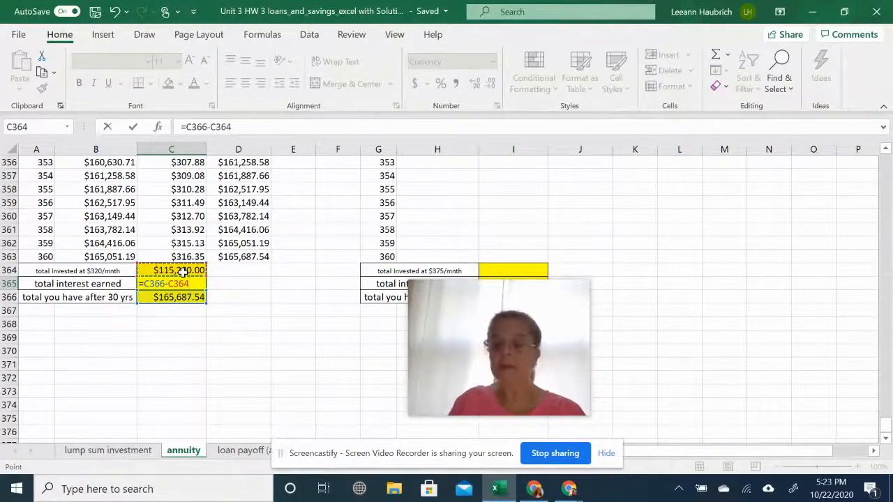
{"action": "key", "text": "Return"}
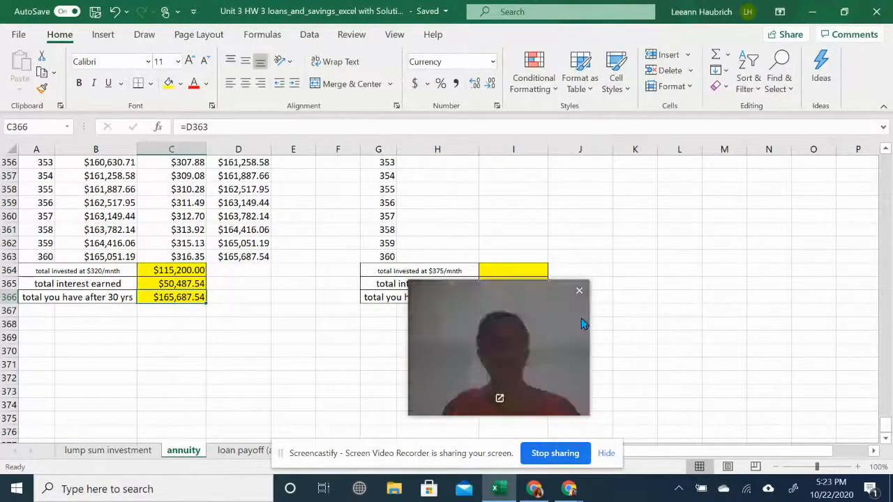
Open the loan payoff sheet at the Problem 5 instructions and the start of its table.
{"action": "left_click", "coordinate": [246, 451]}
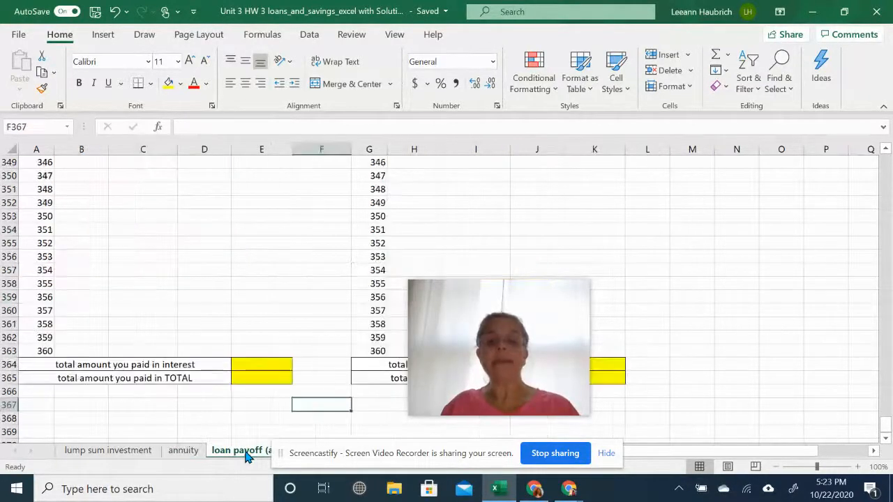
{"action": "scroll", "coordinate": [616, 348], "scroll_direction": "up", "scroll_amount": 4}
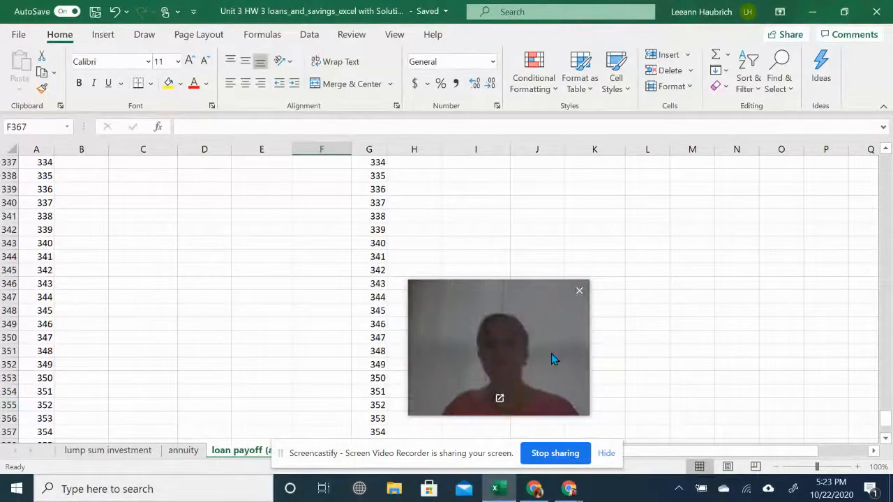
{"action": "scroll", "coordinate": [663, 323], "scroll_direction": "up", "scroll_amount": 20}
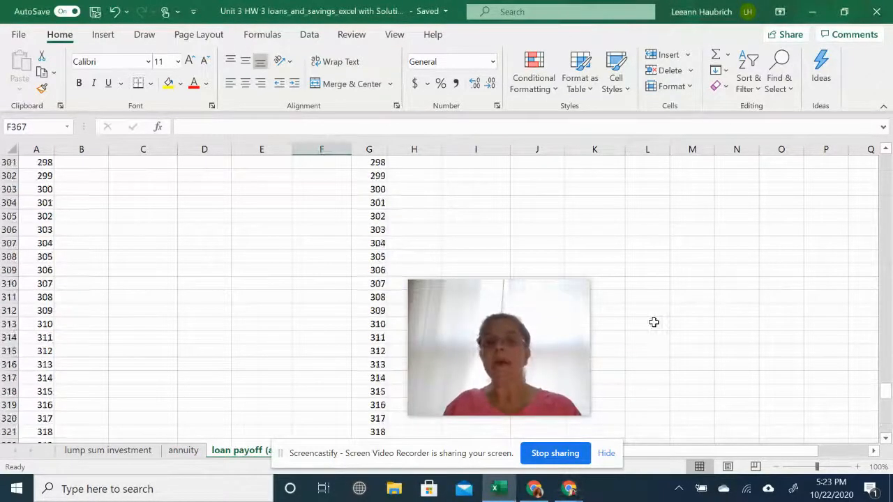
{"action": "left_click", "coordinate": [887, 175]}
{"action": "scroll", "coordinate": [799, 268], "scroll_direction": "up", "scroll_amount": 1}
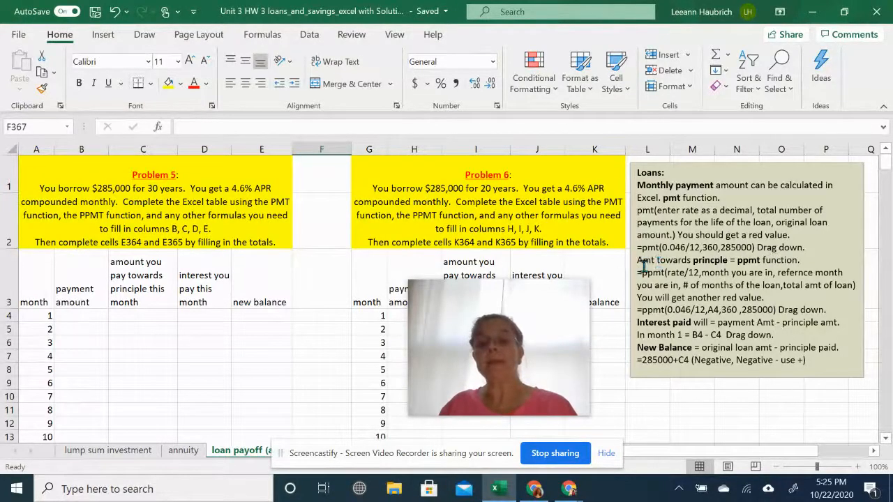
Calculate Problem 5's month 1 payment amount in B4 with the formula =PMT(0.046/12,360,285000).
{"action": "left_click", "coordinate": [79, 320]}
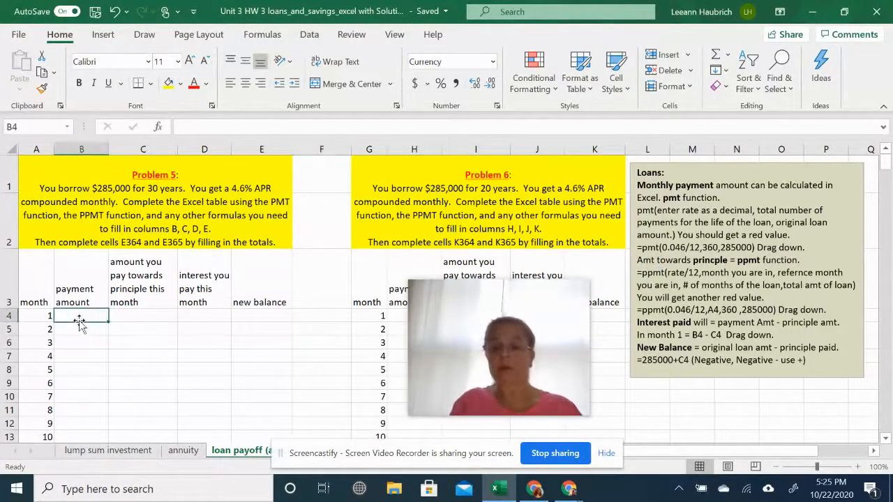
{"action": "type", "text": "="}
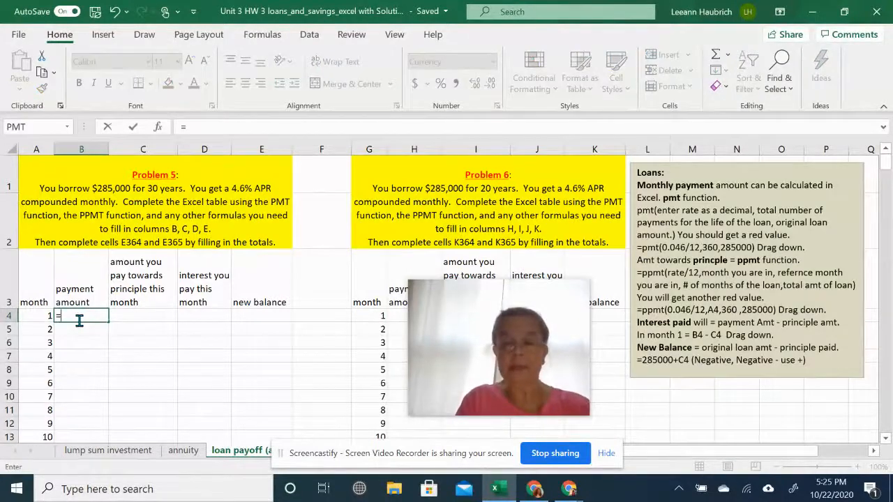
{"action": "type", "text": "pmt"}
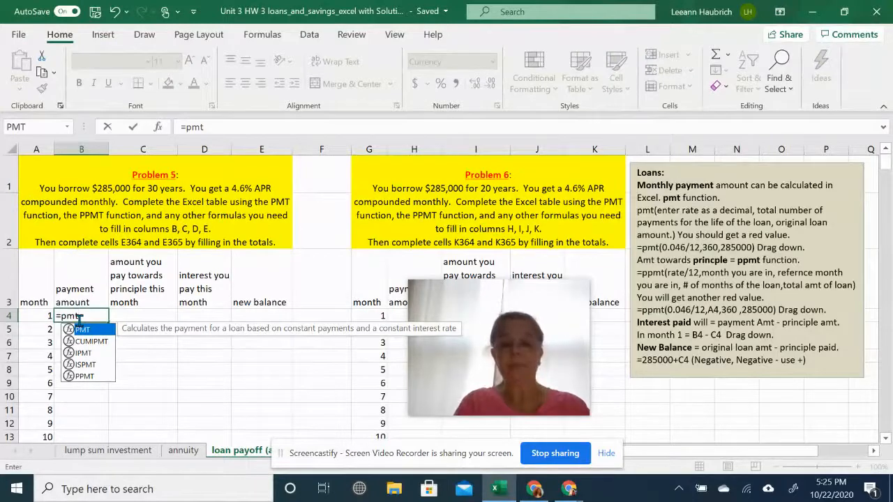
{"action": "type", "text": "("}
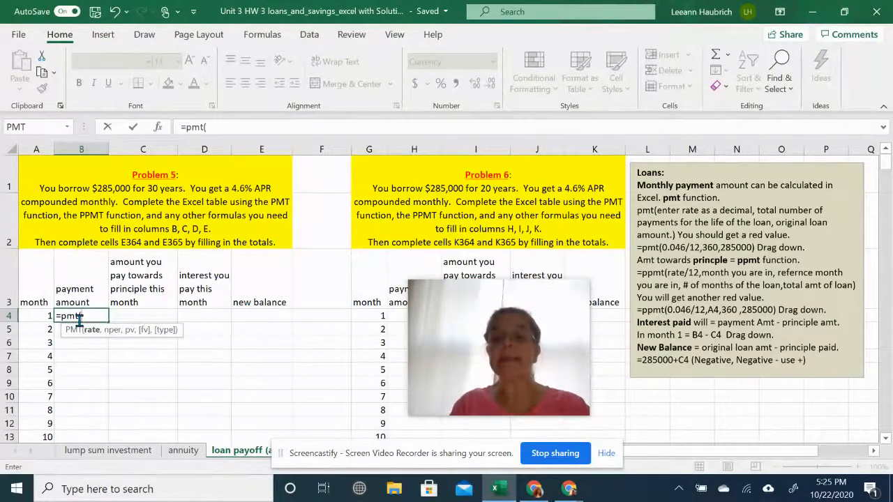
{"action": "type", "text": "0."}
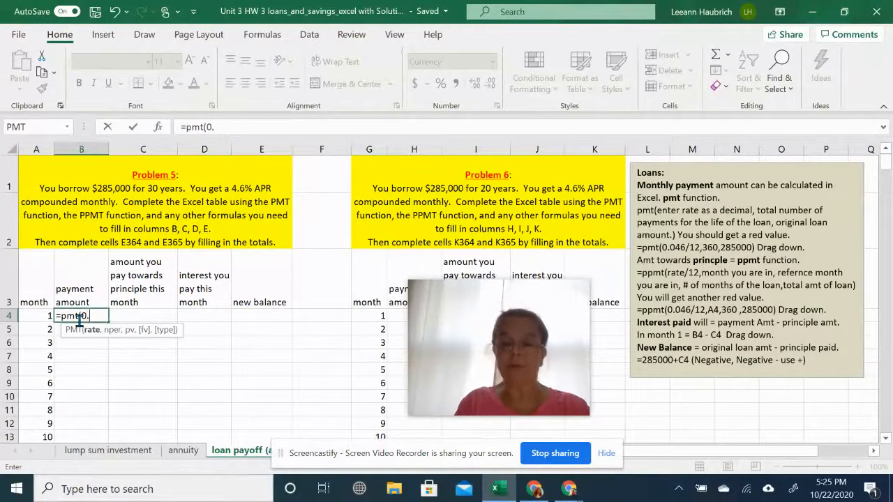
{"action": "type", "text": "046/"}
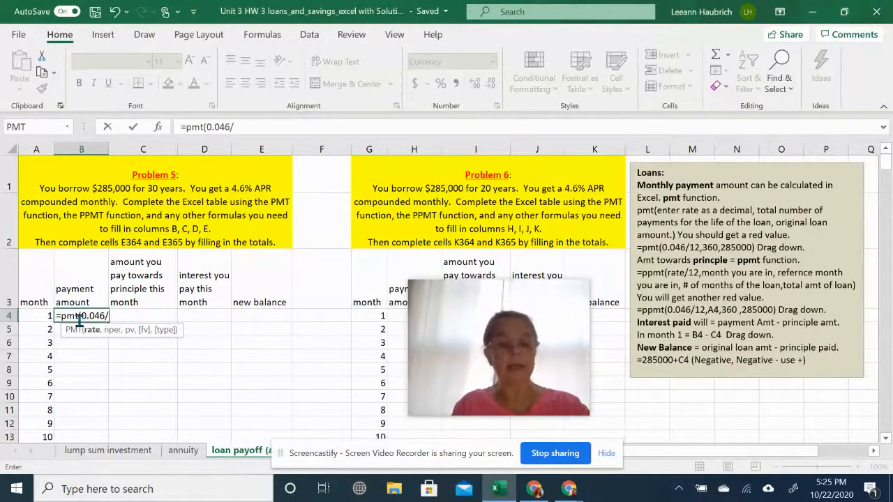
{"action": "type", "text": "12"}
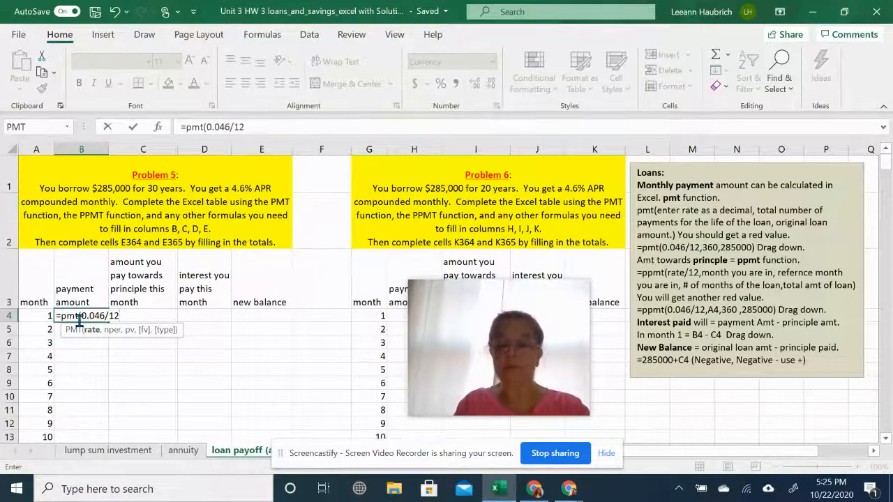
{"action": "type", "text": ","}
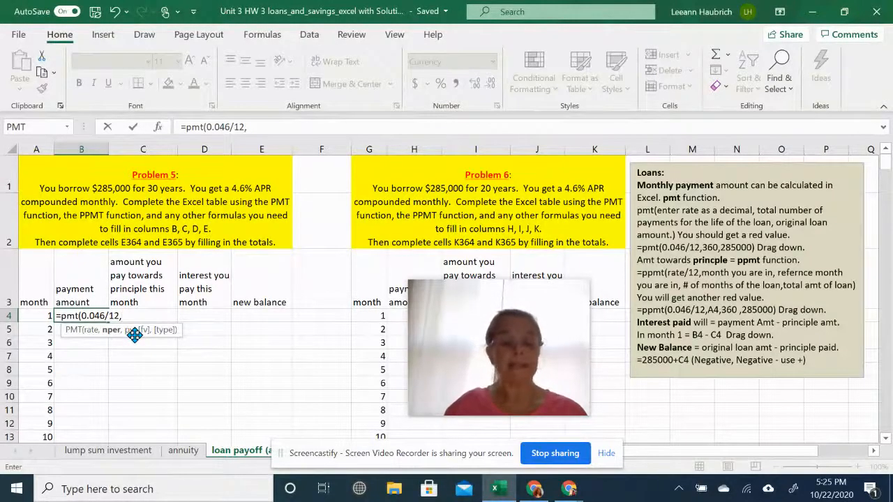
{"action": "type", "text": "36"}
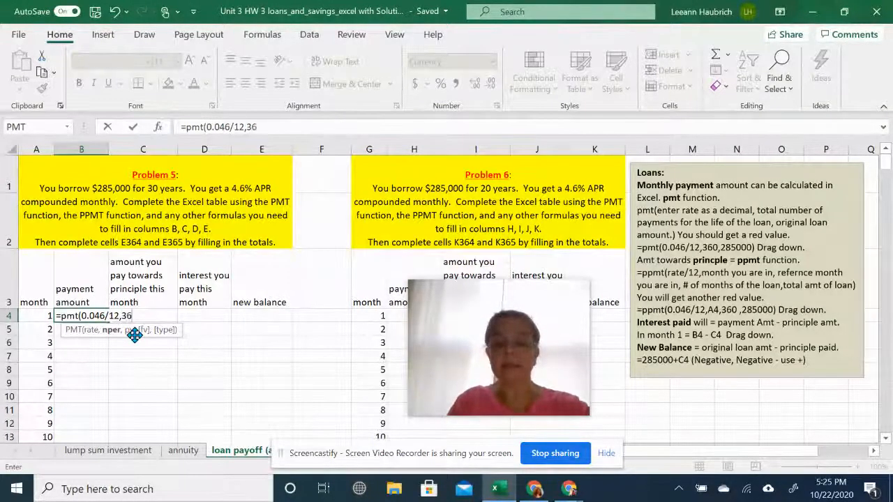
{"action": "type", "text": "0"}
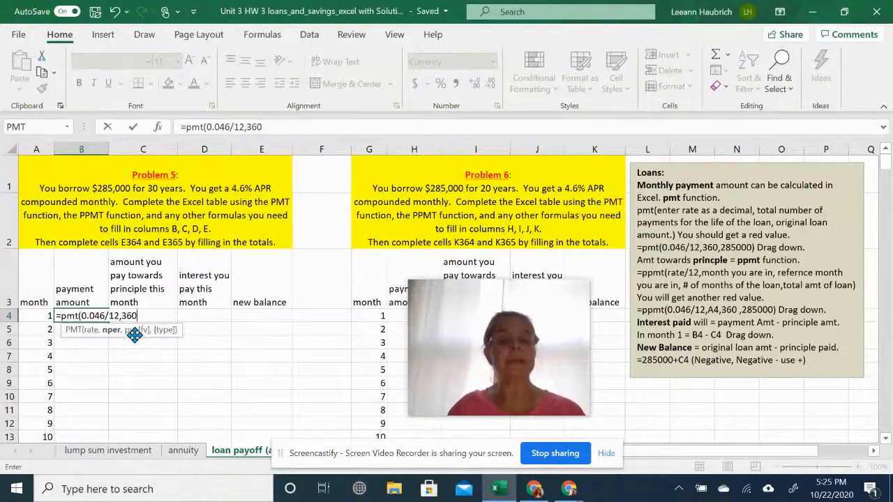
{"action": "type", "text": ","}
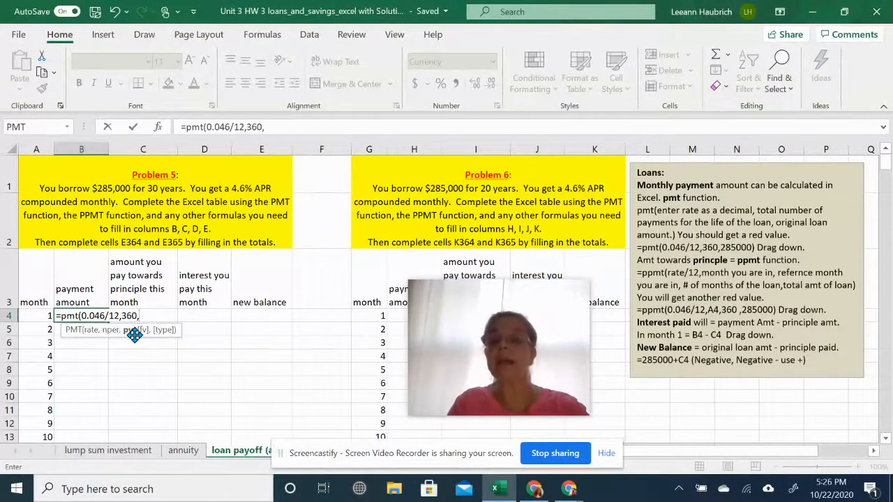
{"action": "type", "text": "2"}
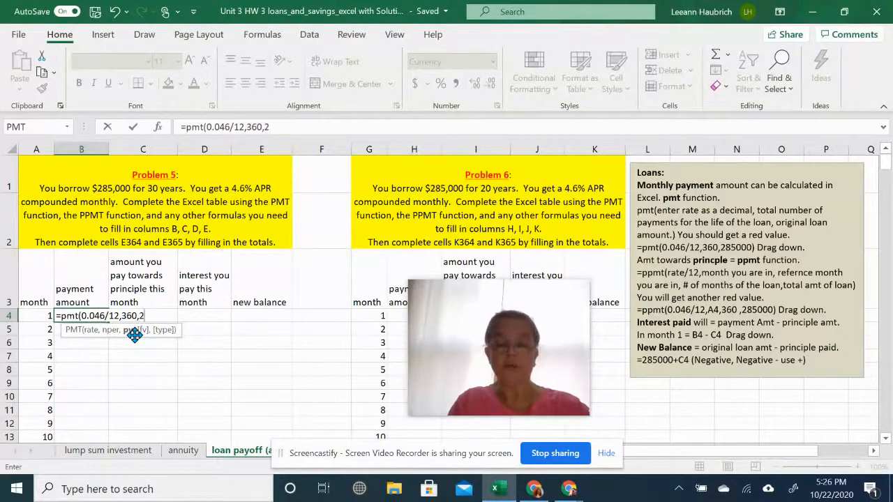
{"action": "type", "text": "85000"}
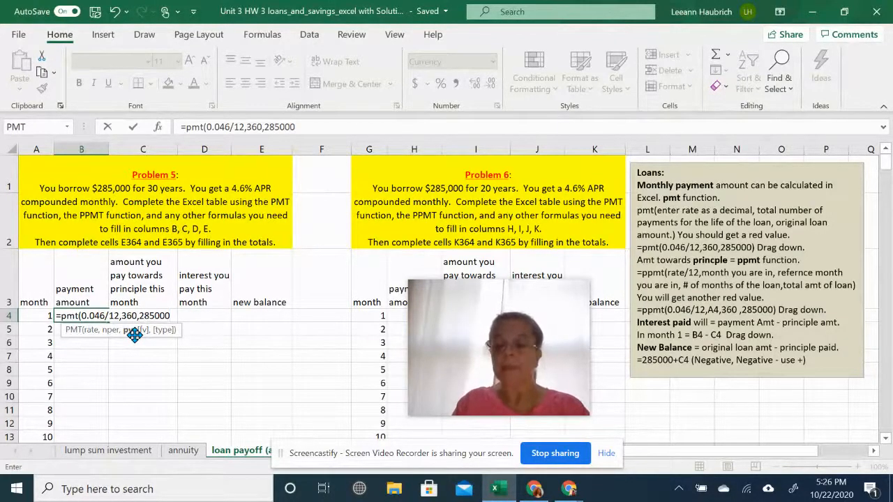
{"action": "key", "text": "Return"}
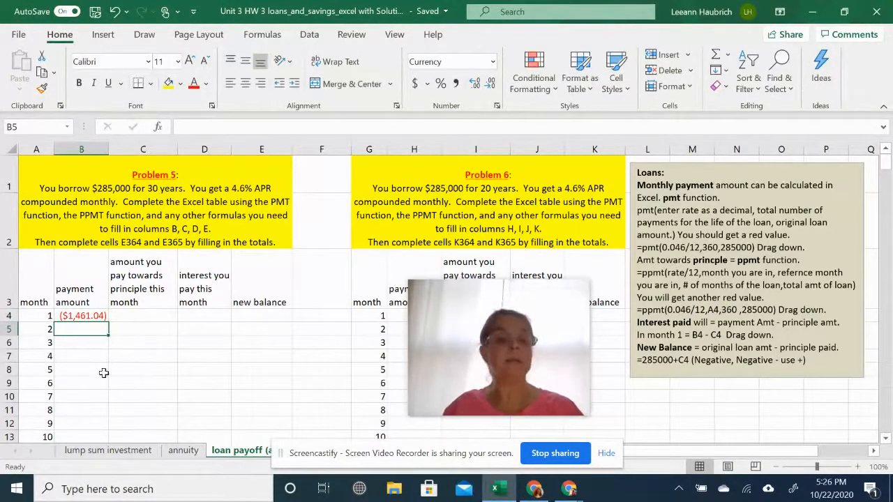
Fill Problem 5's payment amount formula from B4 down through month 360 in B363.
{"action": "left_click", "coordinate": [92, 315]}
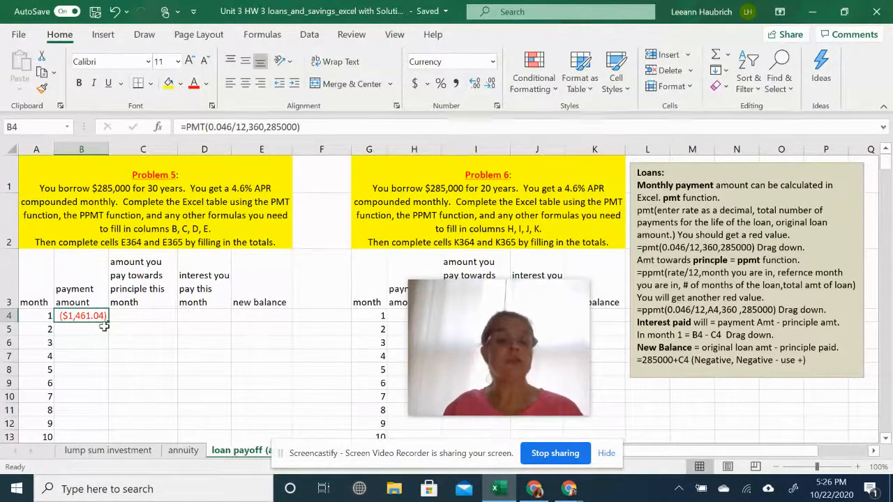
{"action": "left_click_drag", "start_coordinate": [107, 325], "coordinate": [104, 394]}
{"action": "scroll", "coordinate": [147, 374], "scroll_direction": "up", "scroll_amount": 20}
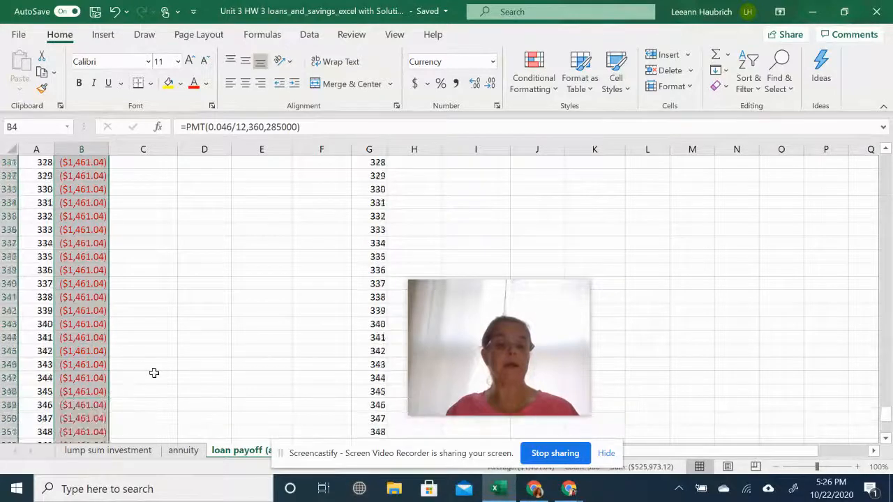
{"action": "scroll", "coordinate": [165, 375], "scroll_direction": "up", "scroll_amount": 20}
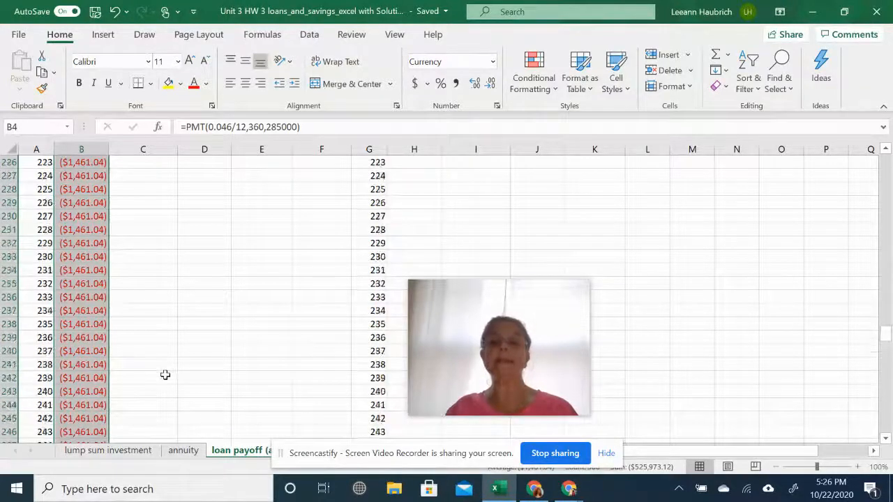
{"action": "scroll", "coordinate": [165, 375], "scroll_direction": "up", "scroll_amount": 20}
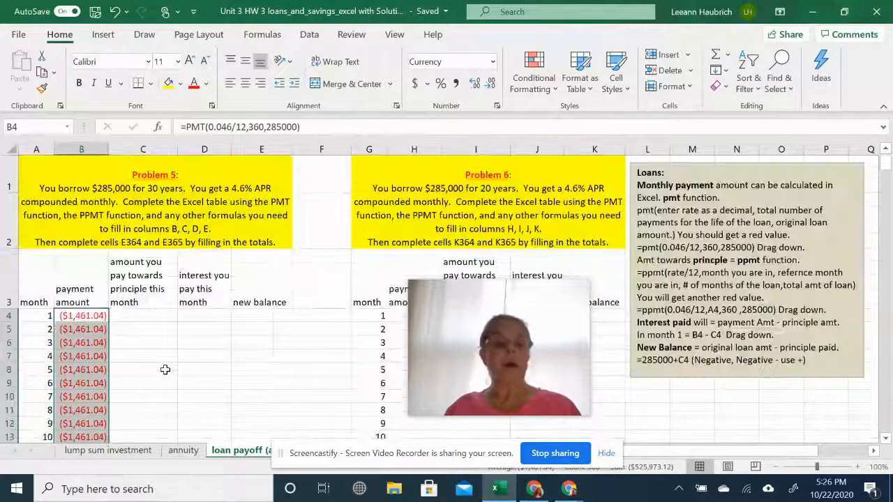
Calculate Problem 5's month 1 amount paid towards principle in C4 with the formula =PPMT(0.046/12,A4,360,285000).
{"action": "left_click", "coordinate": [130, 320]}
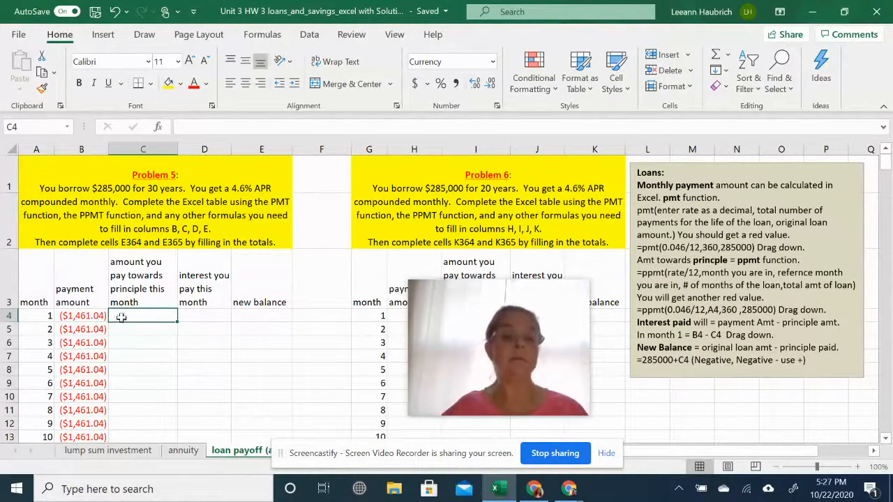
{"action": "type", "text": "="}
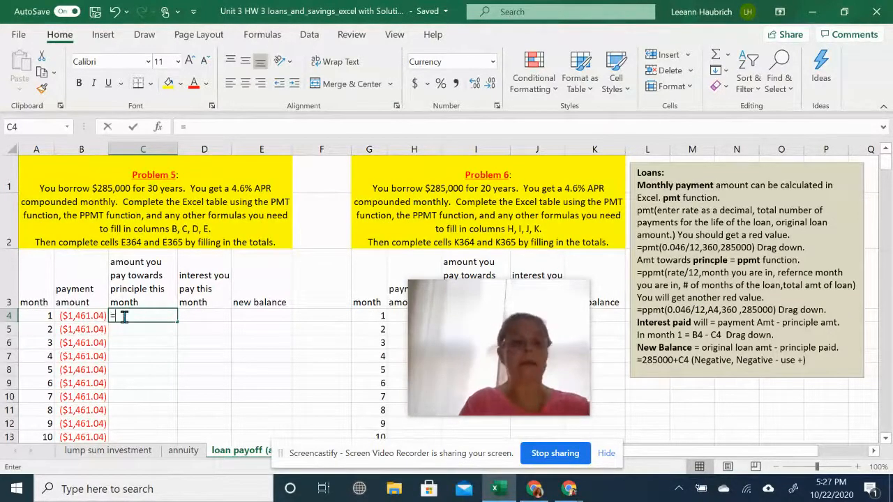
{"action": "type", "text": "ppmt"}
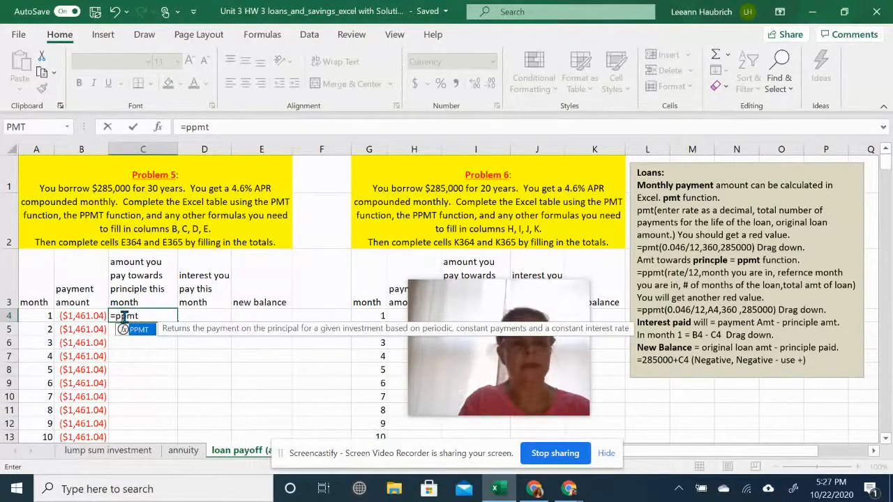
{"action": "type", "text": "("}
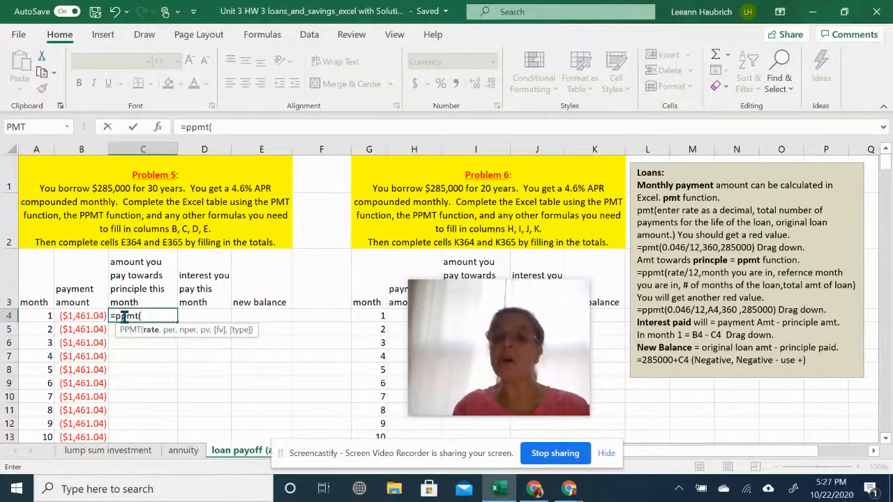
{"action": "type", "text": "0"}
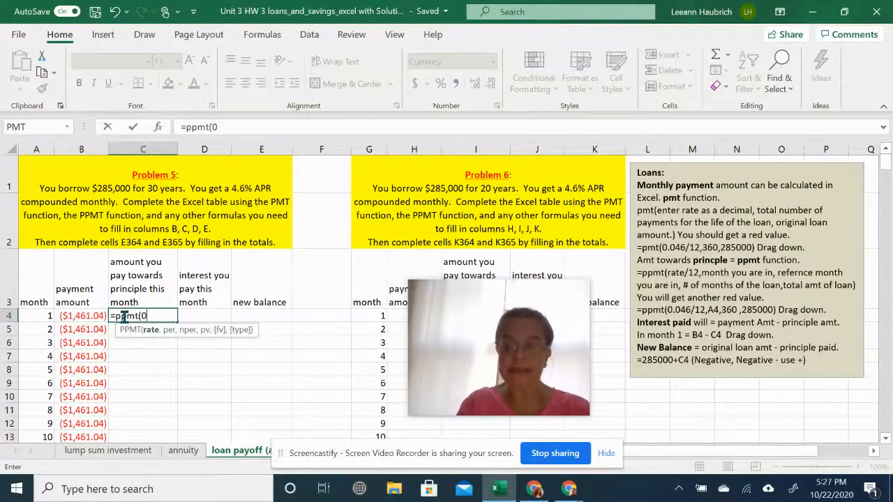
{"action": "type", "text": ".0"}
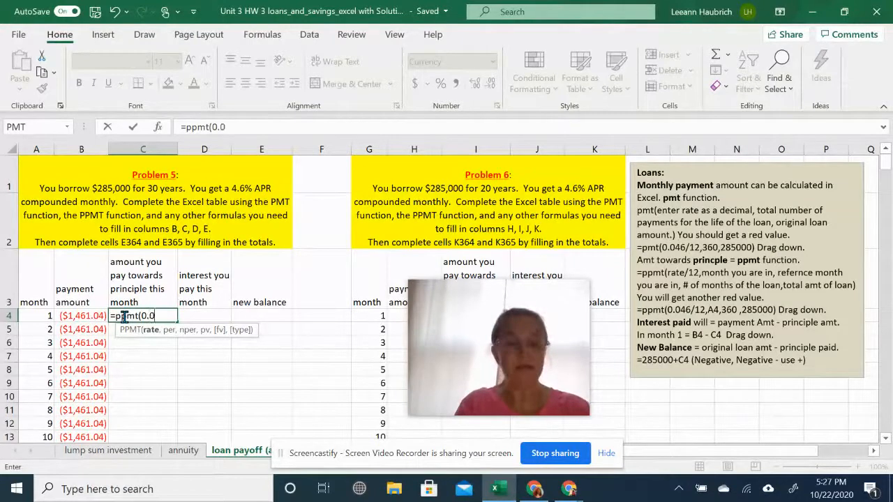
{"action": "type", "text": "46/"}
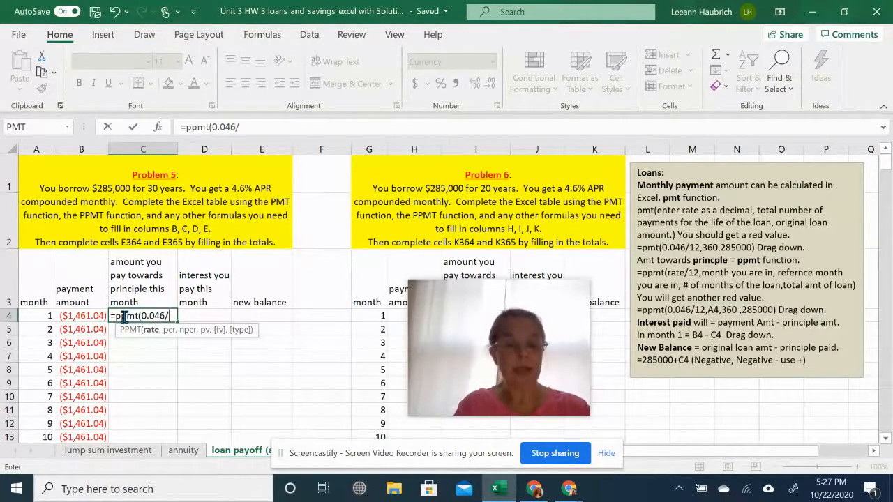
{"action": "type", "text": "12"}
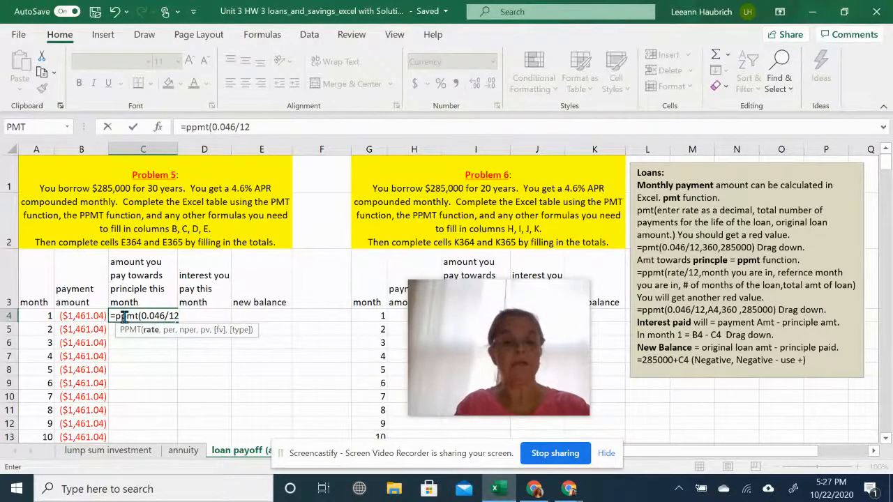
{"action": "type", "text": ","}
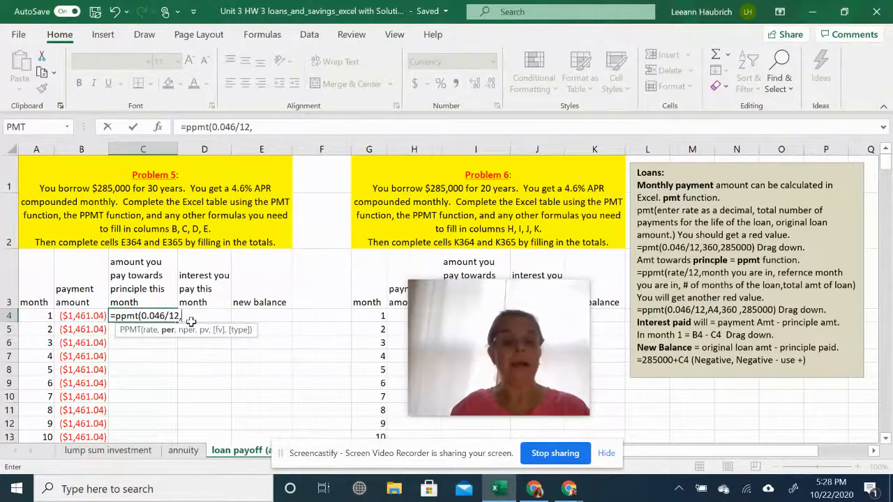
{"action": "left_click", "coordinate": [44, 316]}
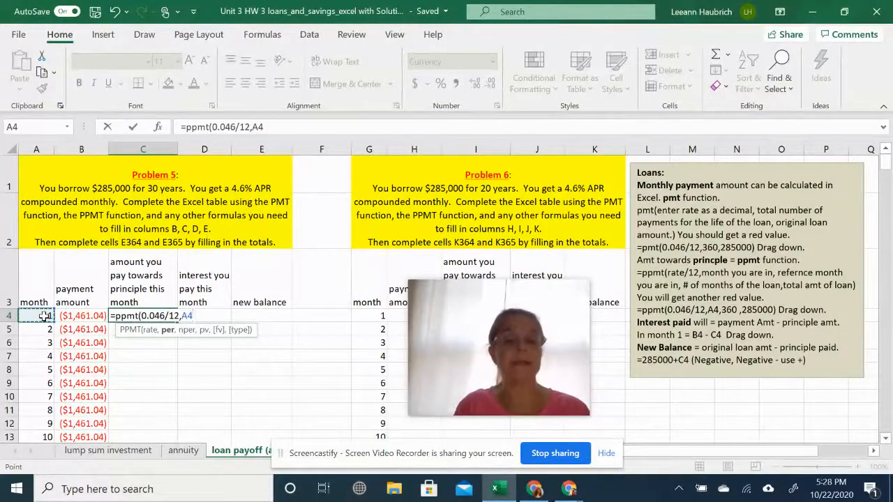
{"action": "type", "text": ","}
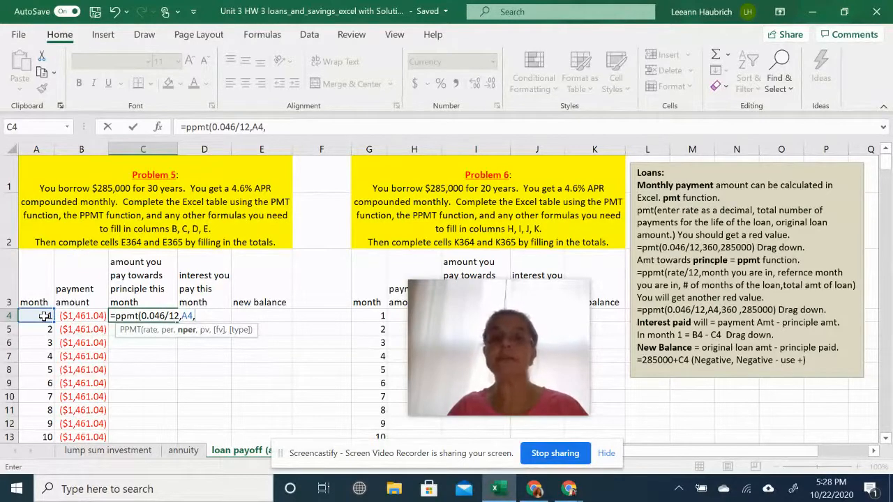
{"action": "type", "text": "3"}
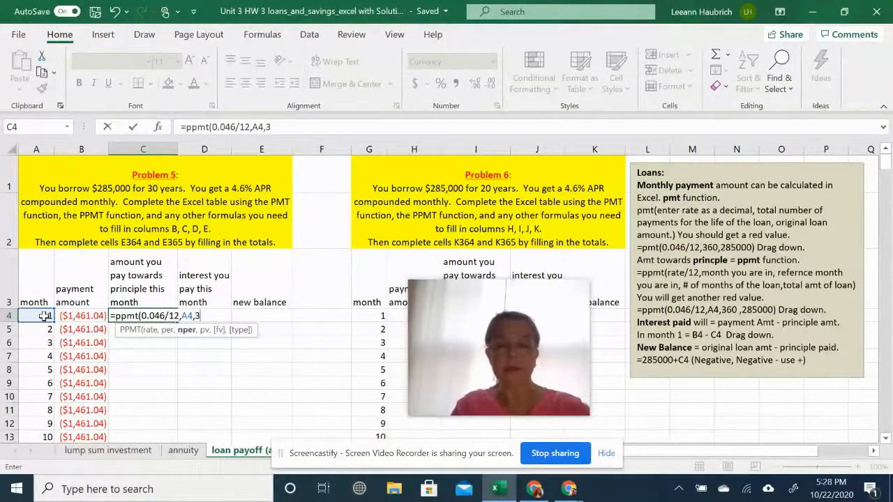
{"action": "type", "text": "60"}
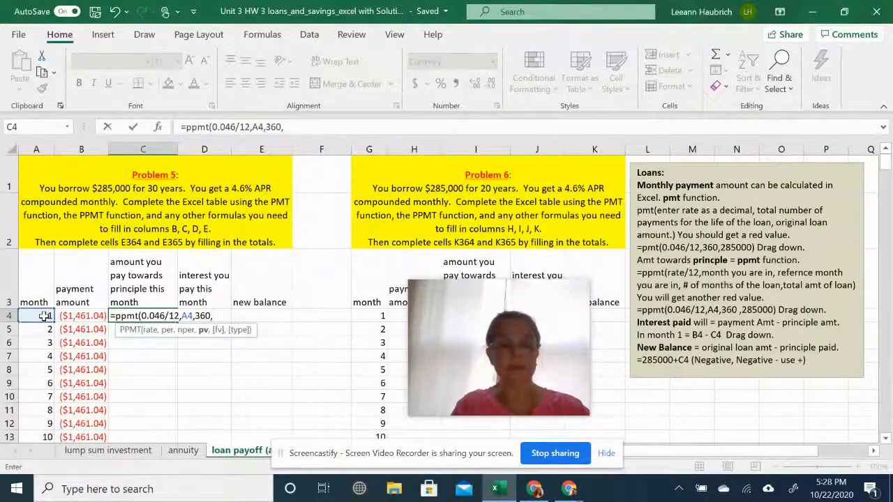
{"action": "type", "text": ",28"}
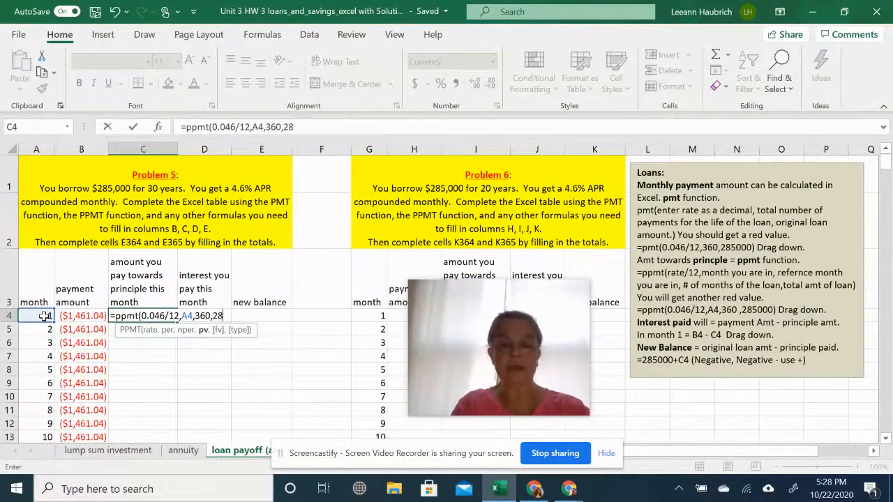
{"action": "type", "text": "500"}
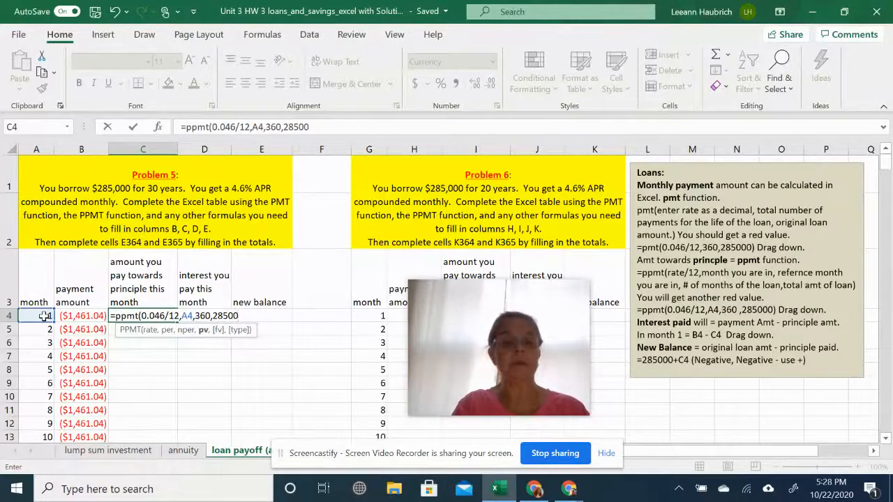
{"action": "type", "text": "0"}
{"action": "key", "text": "Return"}
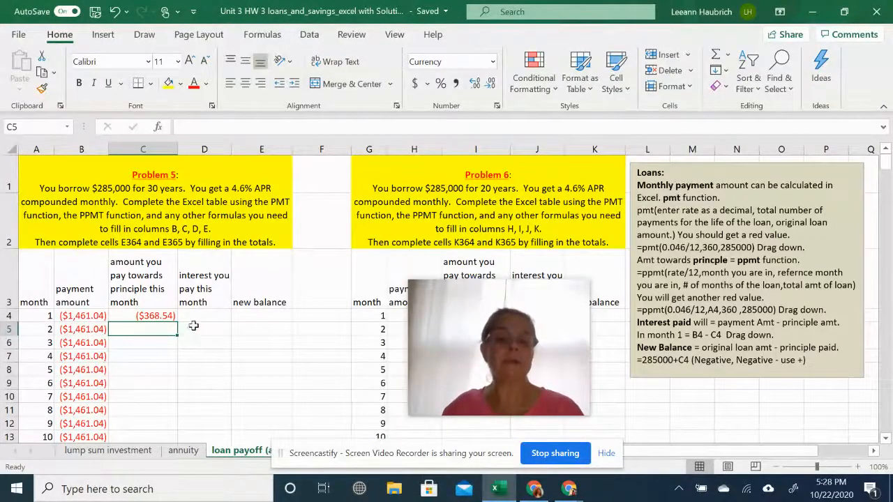
Calculate Problem 5's month 1 interest paid in D4 with the formula =B4-C4.
{"action": "left_click", "coordinate": [201, 316]}
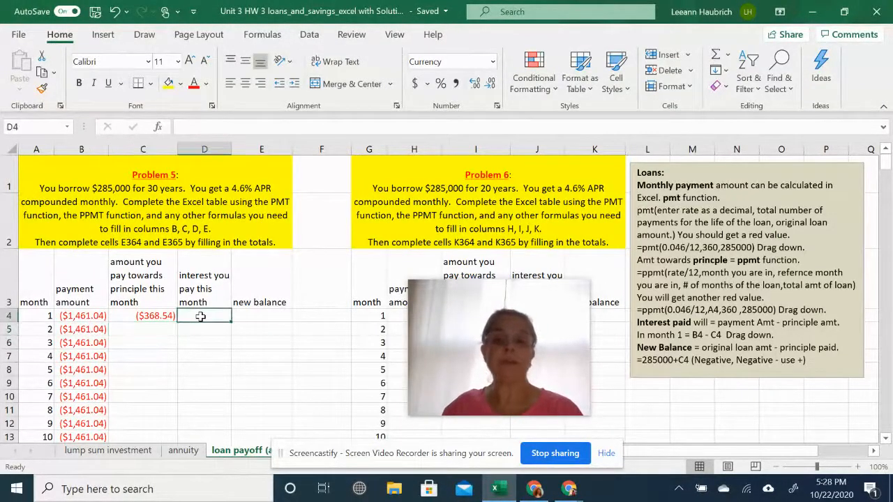
{"action": "type", "text": "="}
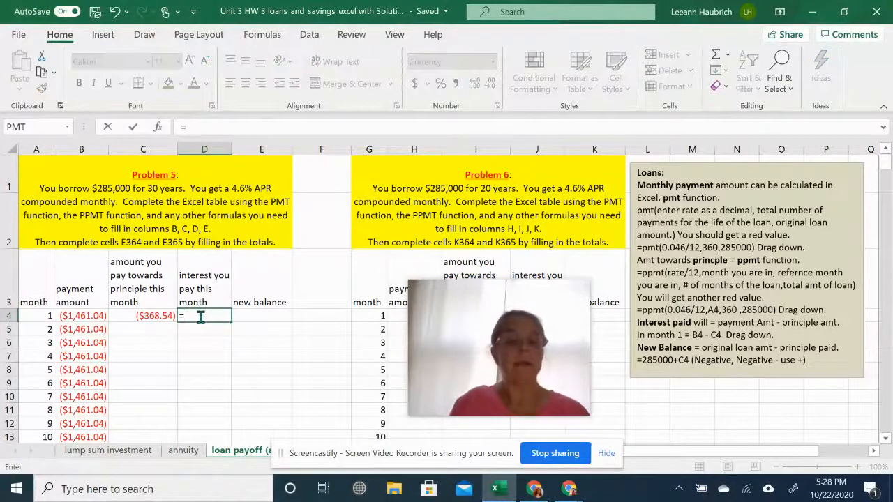
{"action": "left_click", "coordinate": [93, 316]}
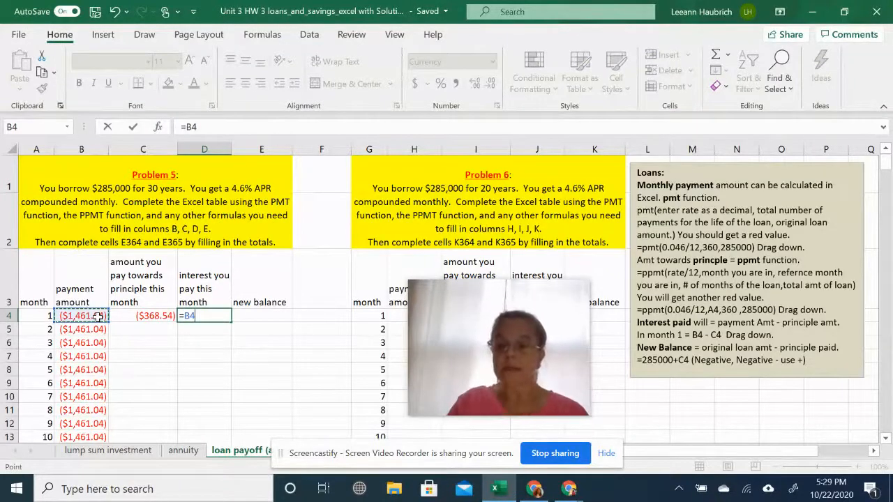
{"action": "type", "text": "="}
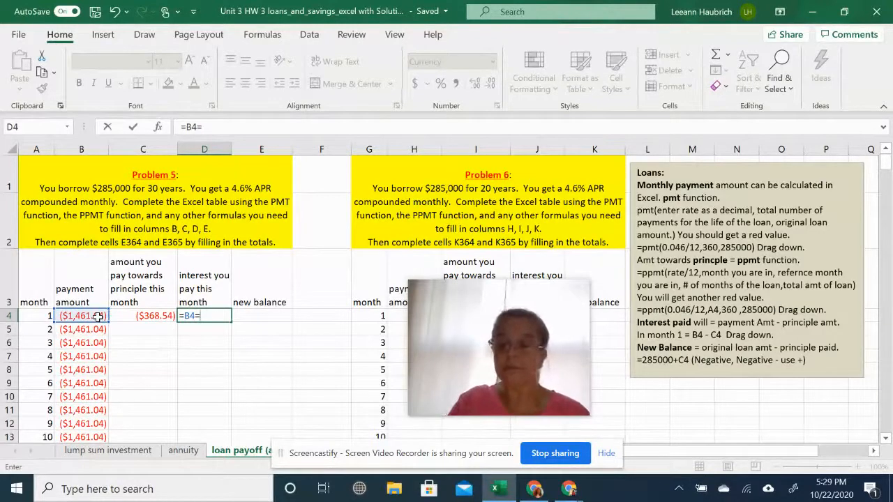
{"action": "key", "text": "BackSpace"}
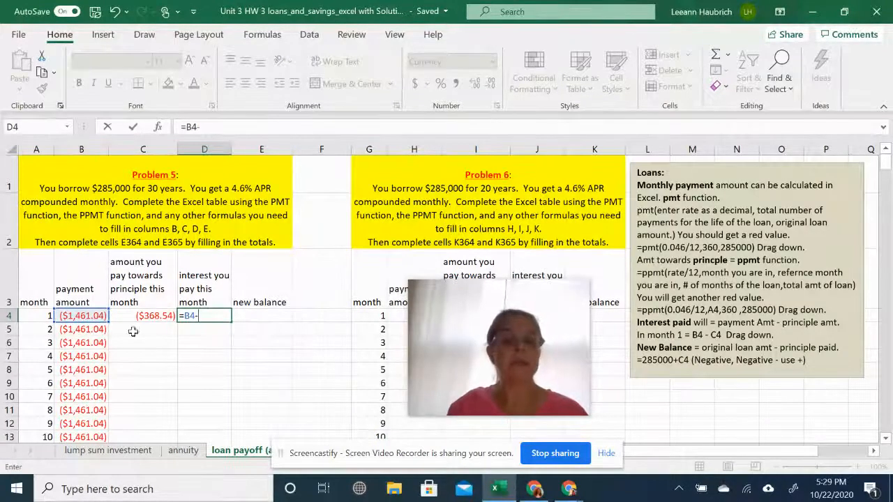
{"action": "left_click", "coordinate": [149, 317]}
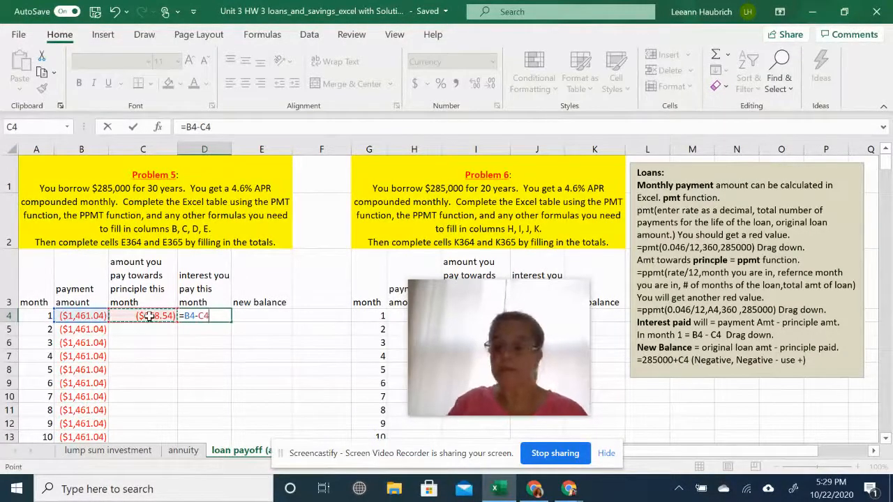
{"action": "key", "text": "Return"}
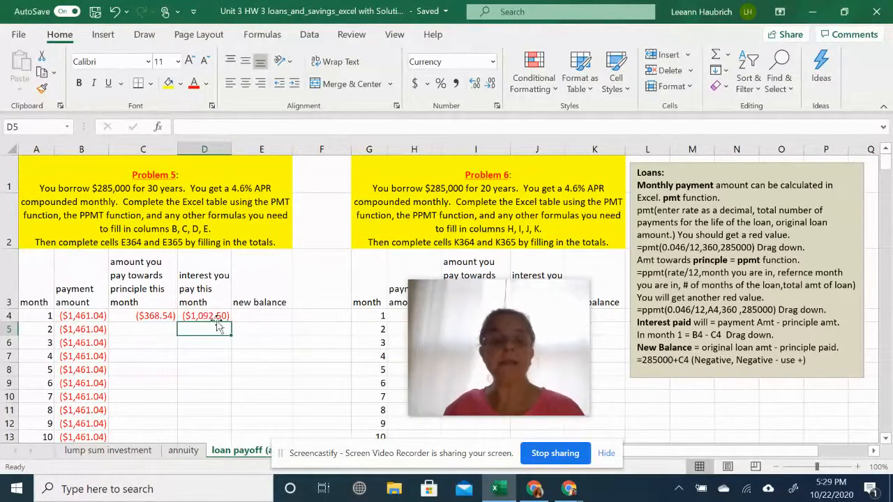
Calculate Problem 5's month 1 new balance in E4 with the formula =285000+C4.
{"action": "left_click", "coordinate": [248, 316]}
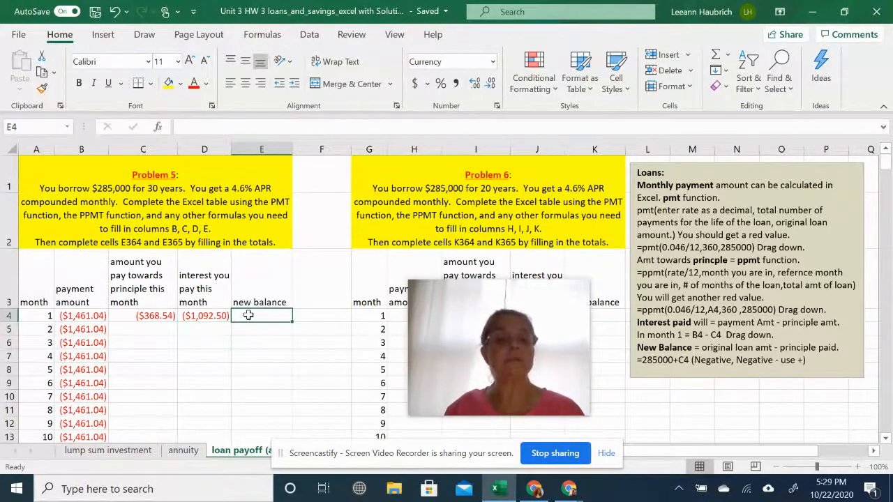
{"action": "type", "text": "="}
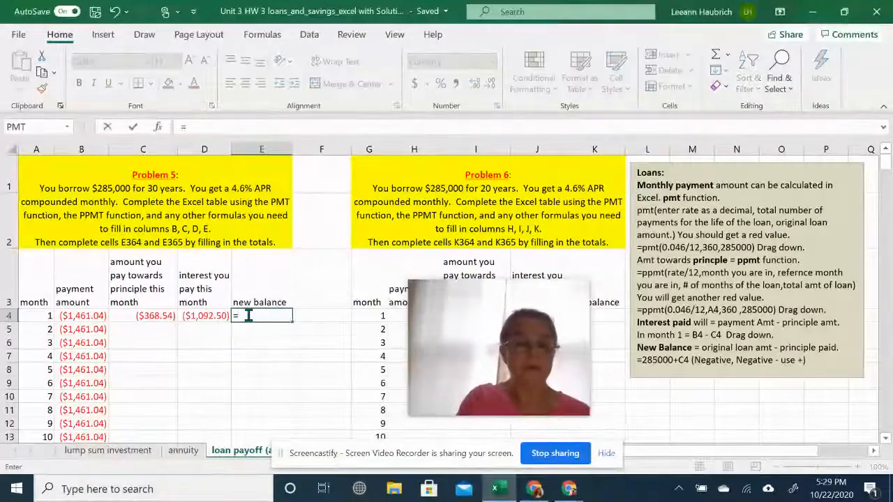
{"action": "type", "text": "285"}
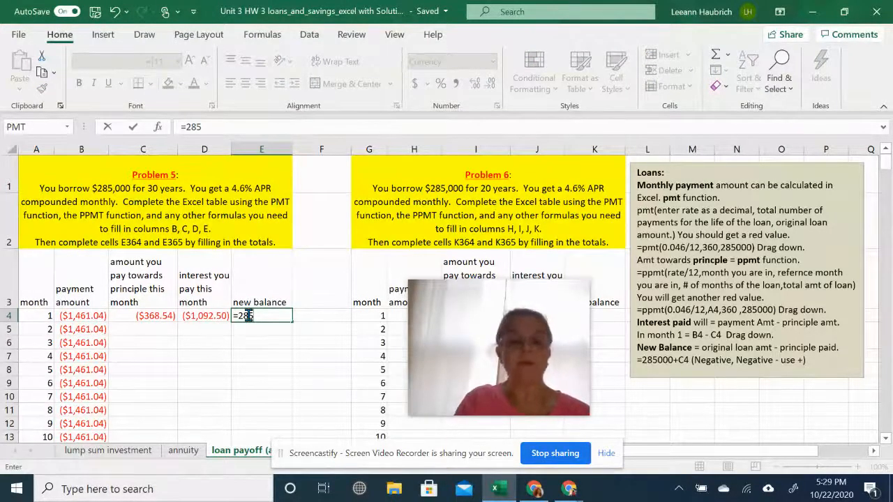
{"action": "type", "text": "000+"}
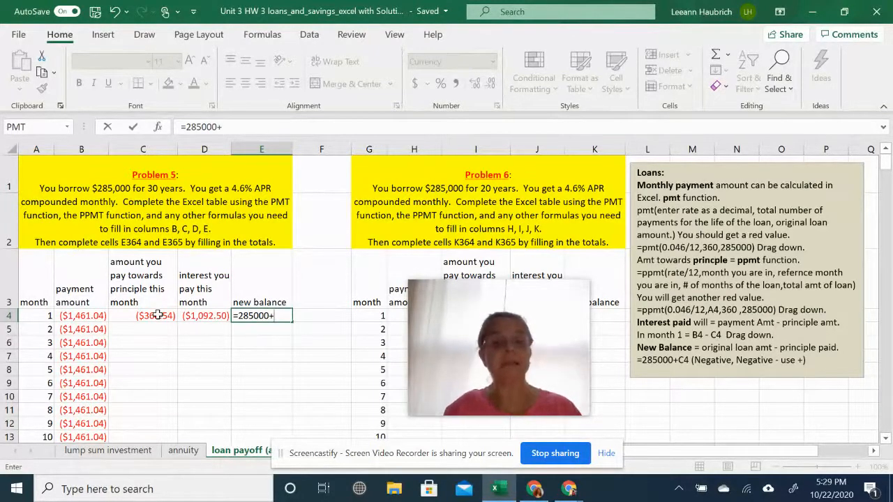
{"action": "left_click", "coordinate": [159, 316]}
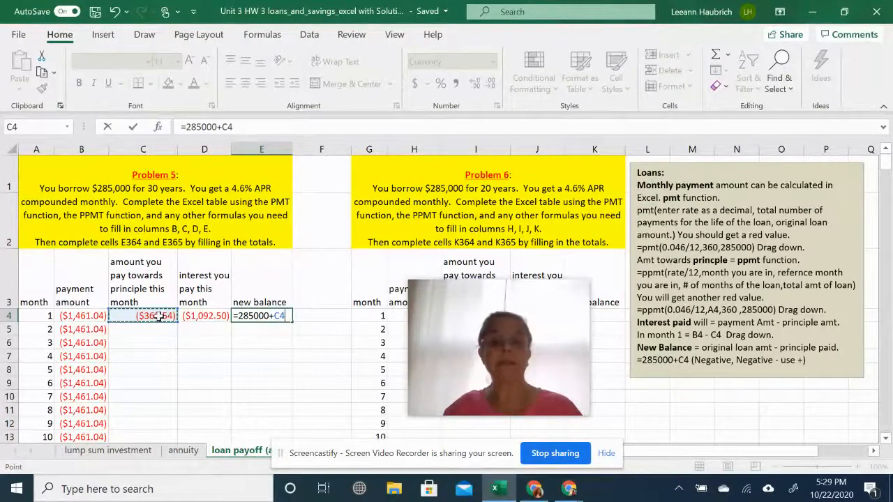
{"action": "key", "text": "Return"}
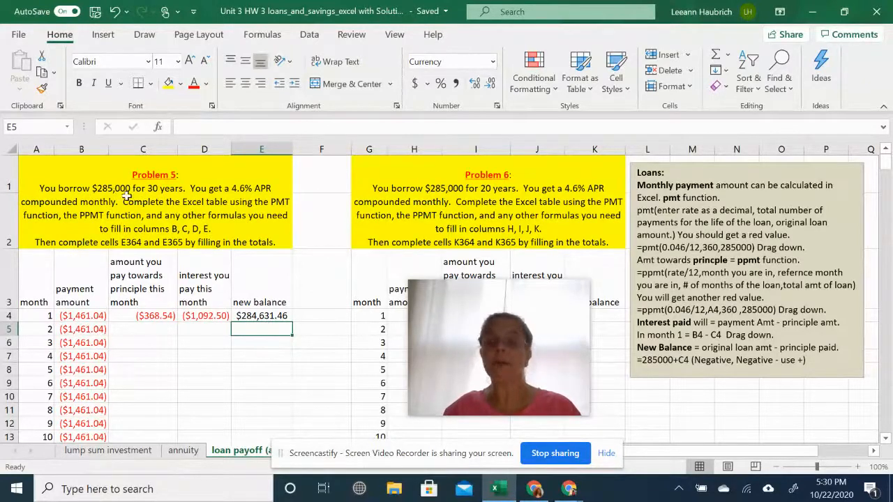
Fill Problem 5's principle formula from C4 down through month 360 in C363.
{"action": "left_click", "coordinate": [158, 317]}
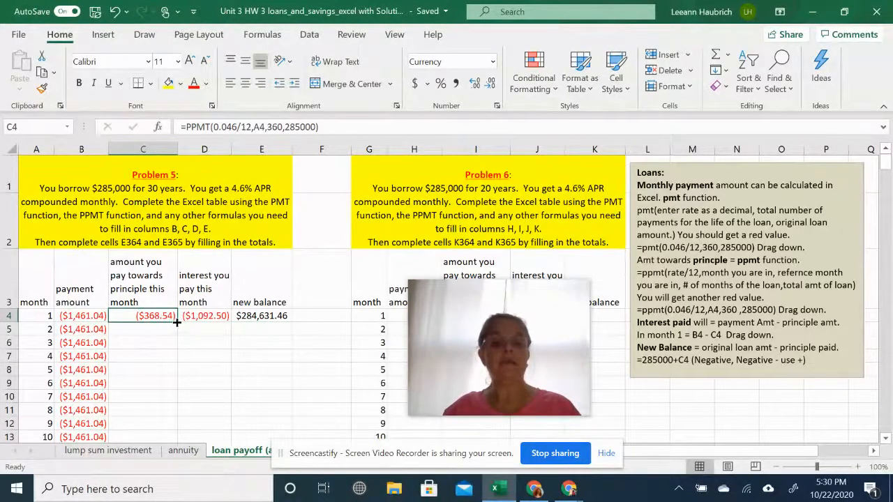
{"action": "left_click_drag", "start_coordinate": [175, 325], "coordinate": [149, 395]}
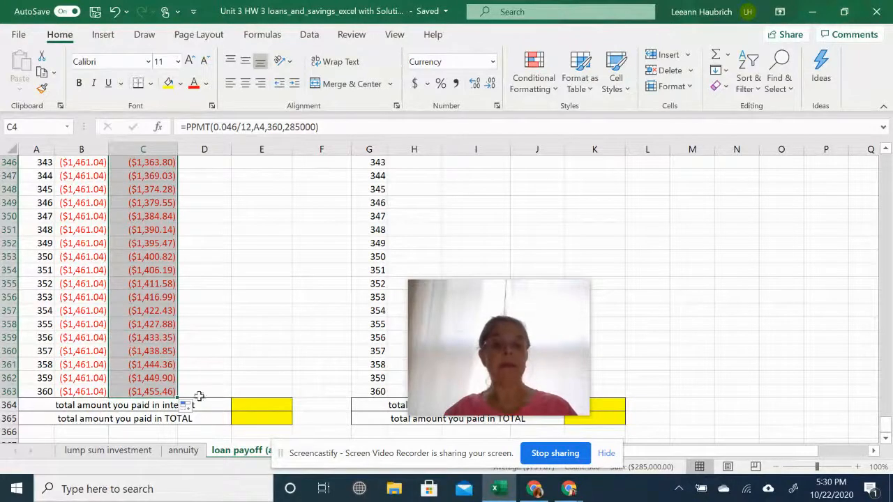
{"action": "left_click", "coordinate": [200, 392]}
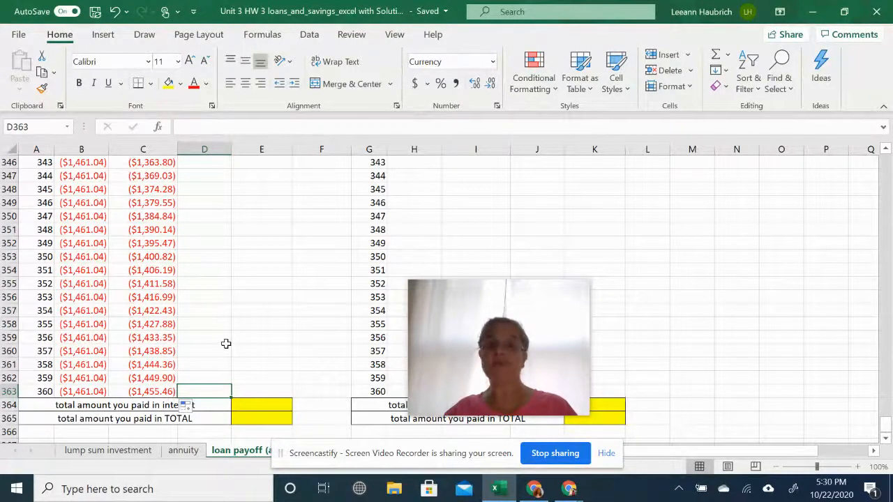
{"action": "scroll", "coordinate": [225, 343], "scroll_direction": "up", "scroll_amount": 13}
{"action": "scroll", "coordinate": [225, 343], "scroll_direction": "up", "scroll_amount": 20}
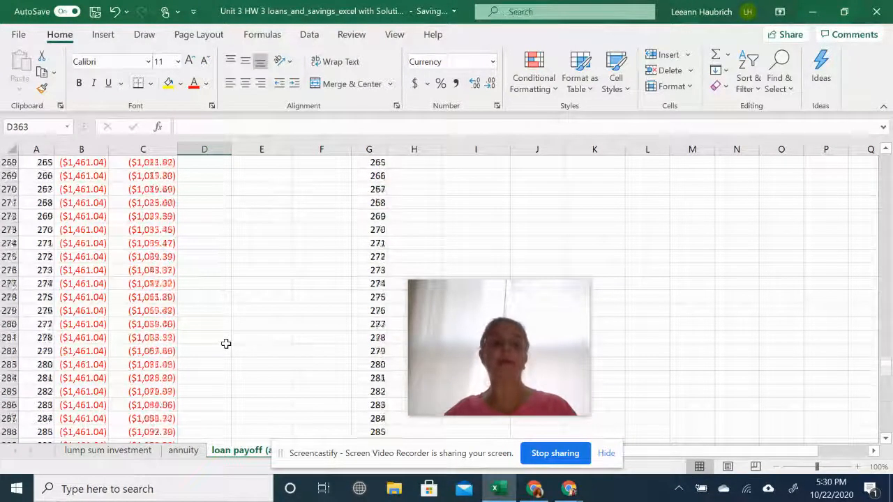
{"action": "scroll", "coordinate": [225, 343], "scroll_direction": "up", "scroll_amount": 8}
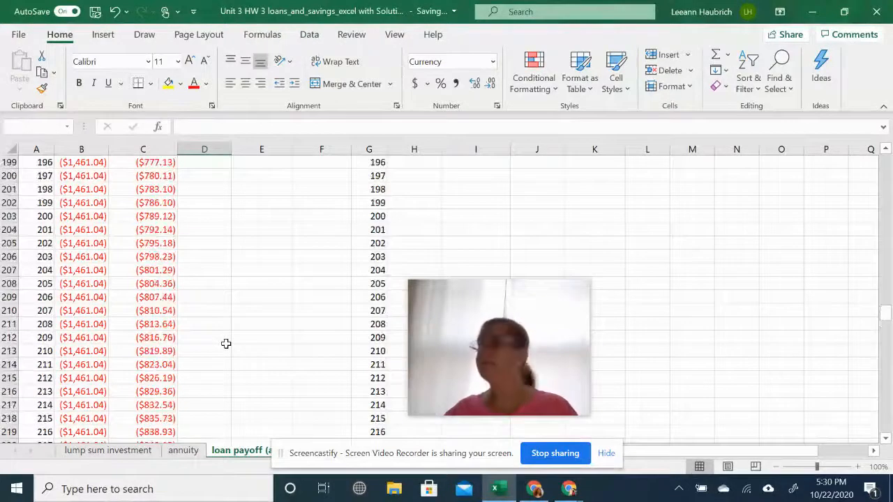
{"action": "scroll", "coordinate": [226, 344], "scroll_direction": "up", "scroll_amount": 20}
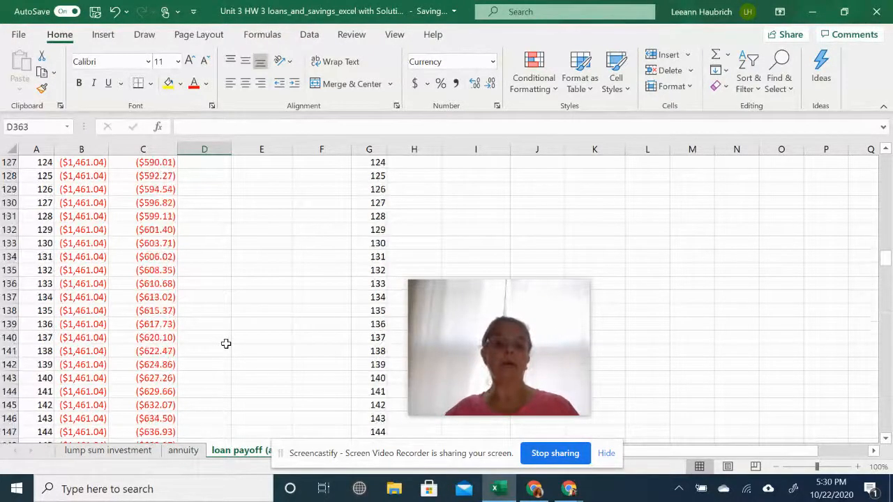
Fill Problem 5's interest formula from D4 down through month 360 in D363.
{"action": "scroll", "coordinate": [225, 343], "scroll_direction": "up", "scroll_amount": 13}
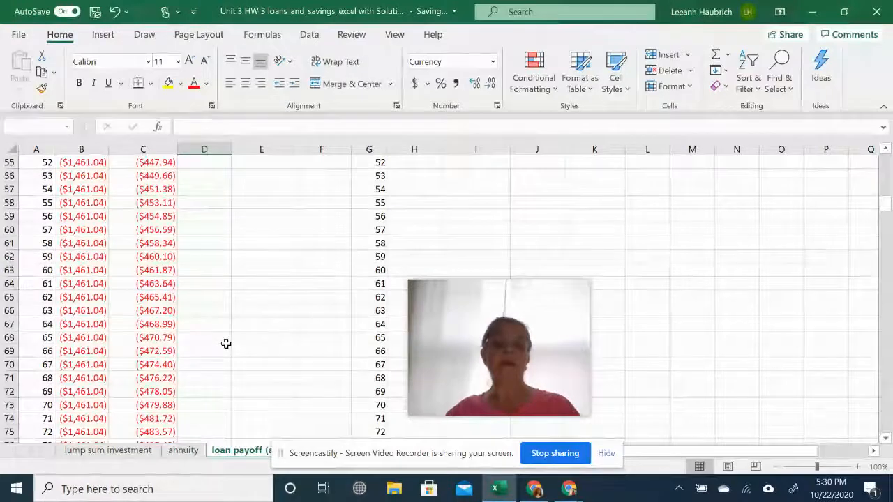
{"action": "scroll", "coordinate": [226, 344], "scroll_direction": "up", "scroll_amount": 18}
{"action": "scroll", "coordinate": [226, 343], "scroll_direction": "down", "scroll_amount": 1}
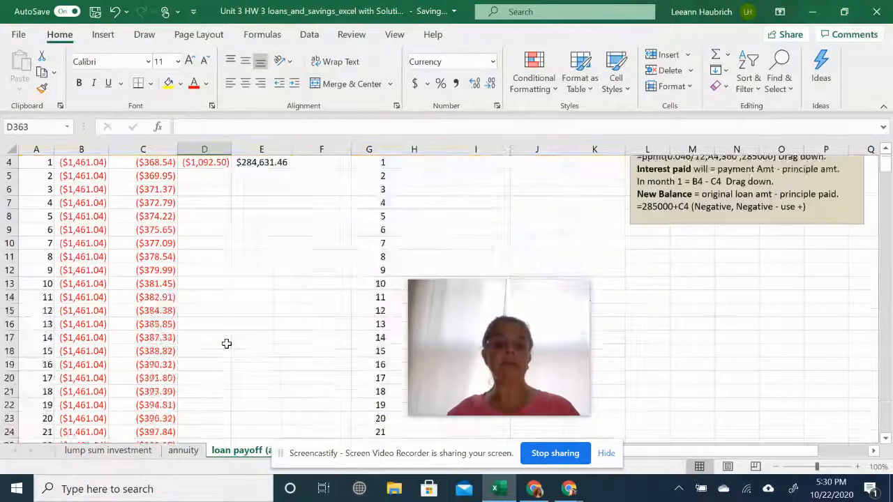
{"action": "scroll", "coordinate": [226, 343], "scroll_direction": "up", "scroll_amount": 1}
{"action": "left_click", "coordinate": [207, 317]}
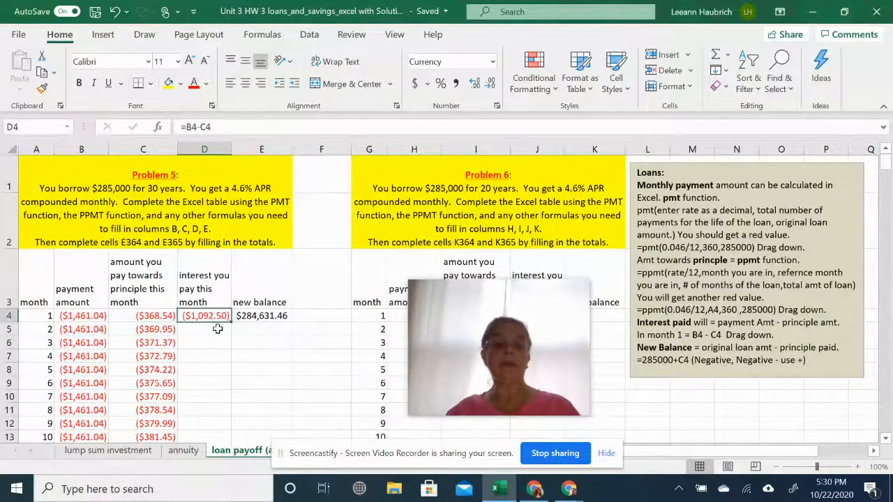
{"action": "left_click_drag", "start_coordinate": [233, 323], "coordinate": [226, 367]}
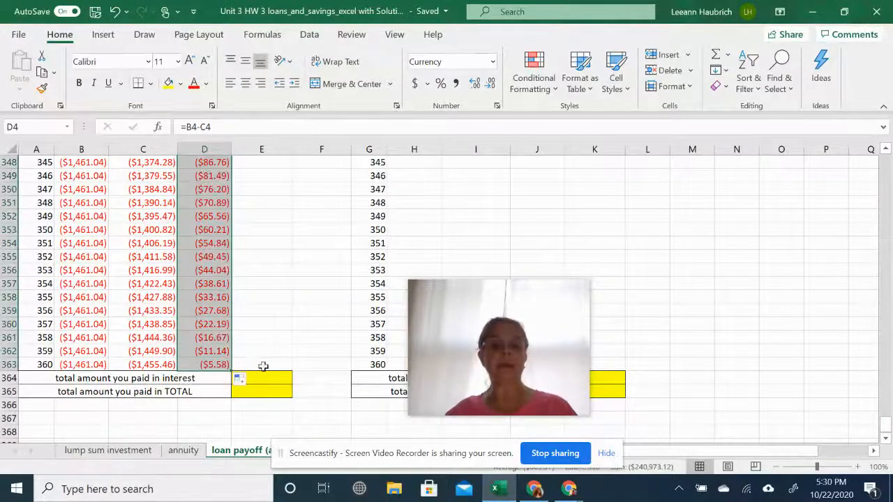
{"action": "left_click", "coordinate": [283, 347]}
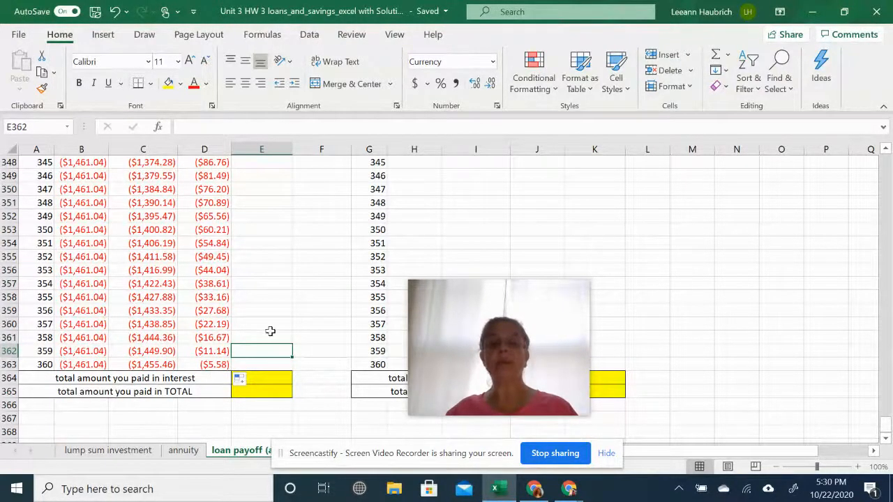
Try to fill Problem 5's month 1 new balance formula from E4 down through month 360 in E363.
{"action": "scroll", "coordinate": [280, 290], "scroll_direction": "up", "scroll_amount": 19}
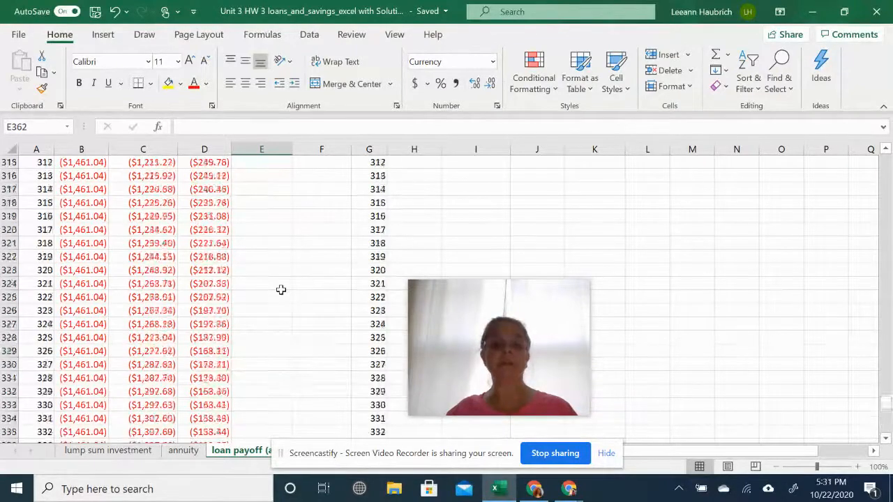
{"action": "scroll", "coordinate": [281, 290], "scroll_direction": "up", "scroll_amount": 20}
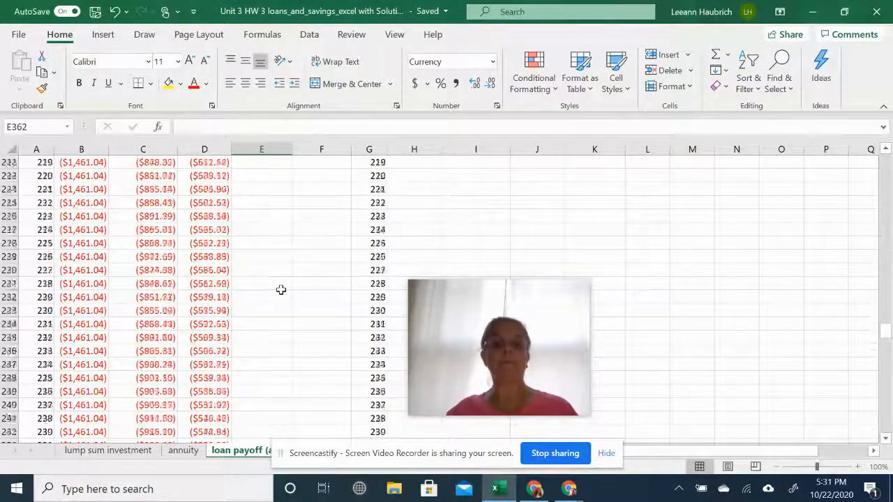
{"action": "scroll", "coordinate": [281, 290], "scroll_direction": "up", "scroll_amount": 20}
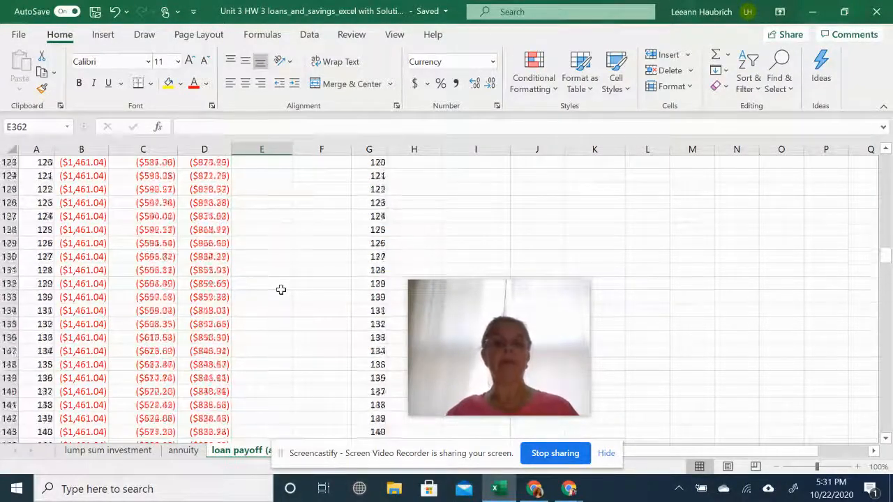
{"action": "scroll", "coordinate": [281, 290], "scroll_direction": "up", "scroll_amount": 20}
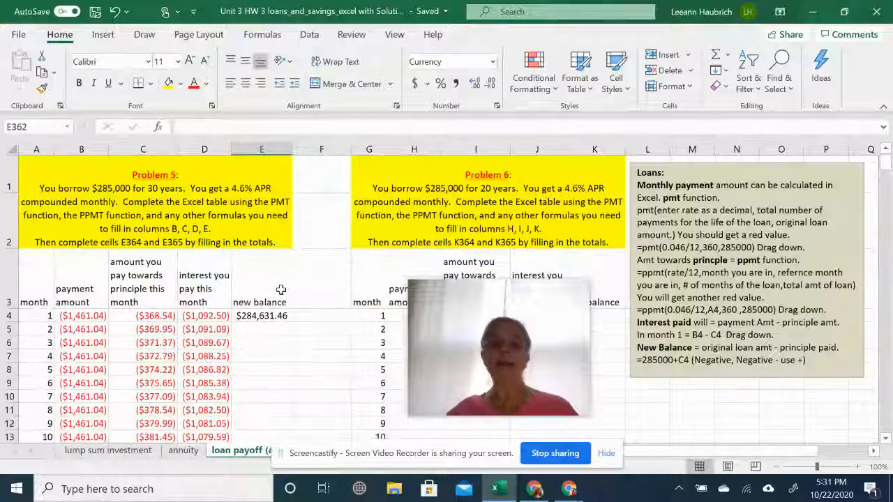
{"action": "scroll", "coordinate": [281, 290], "scroll_direction": "down", "scroll_amount": 1}
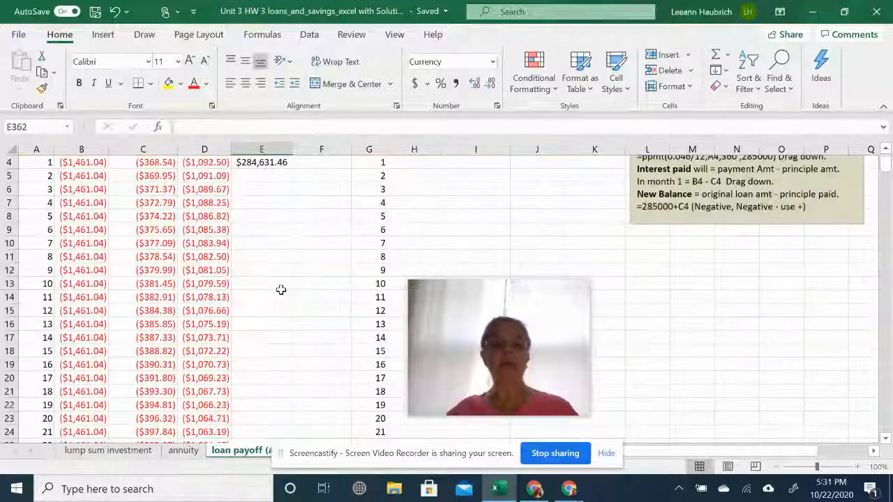
{"action": "left_click", "coordinate": [283, 163]}
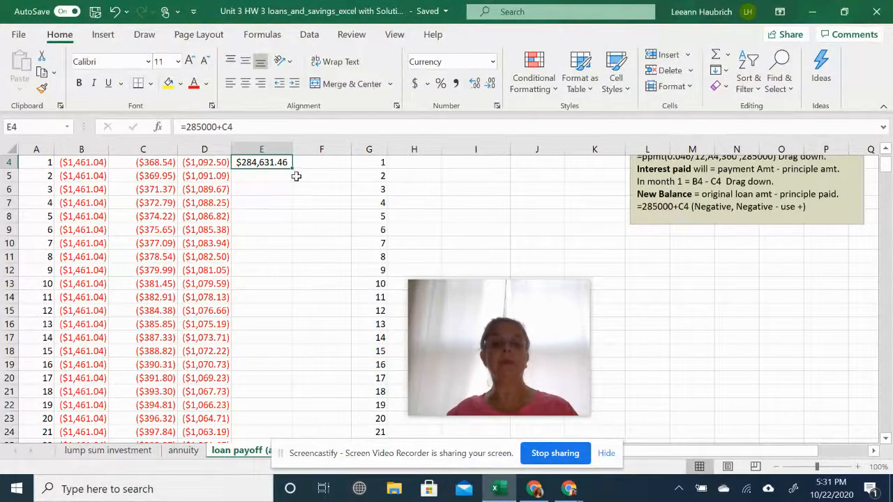
{"action": "left_click_drag", "start_coordinate": [292, 170], "coordinate": [290, 497]}
{"action": "left_click_drag", "start_coordinate": [289, 498], "coordinate": [272, 393]}
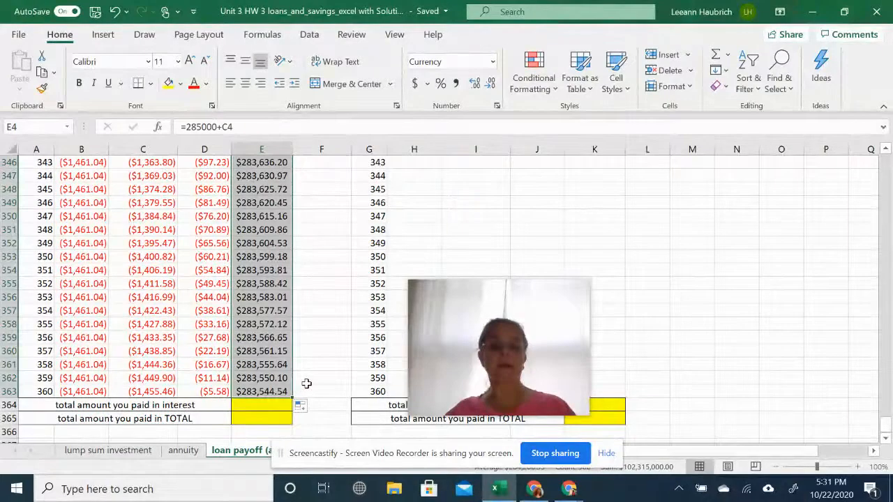
{"action": "left_click", "coordinate": [307, 383]}
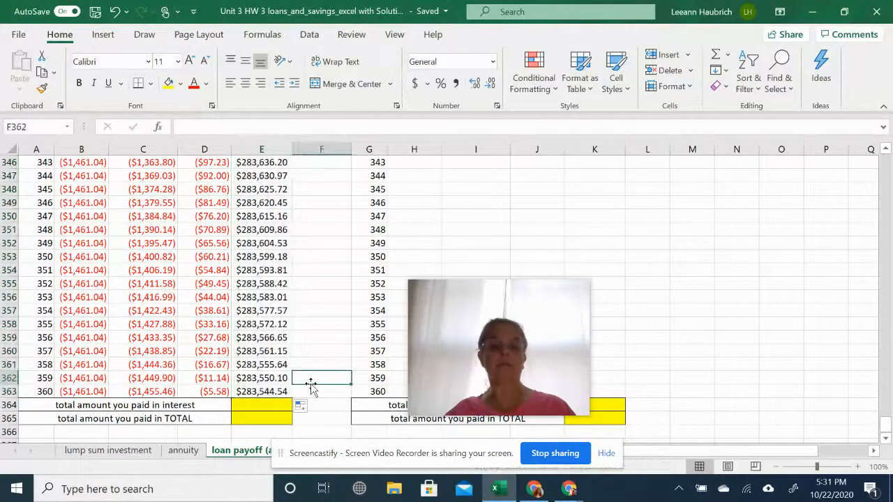
Review the filled new balance column and undo the fill below E4.
{"action": "scroll", "coordinate": [311, 384], "scroll_direction": "up", "scroll_amount": 16}
{"action": "scroll", "coordinate": [307, 403], "scroll_direction": "down", "scroll_amount": 9}
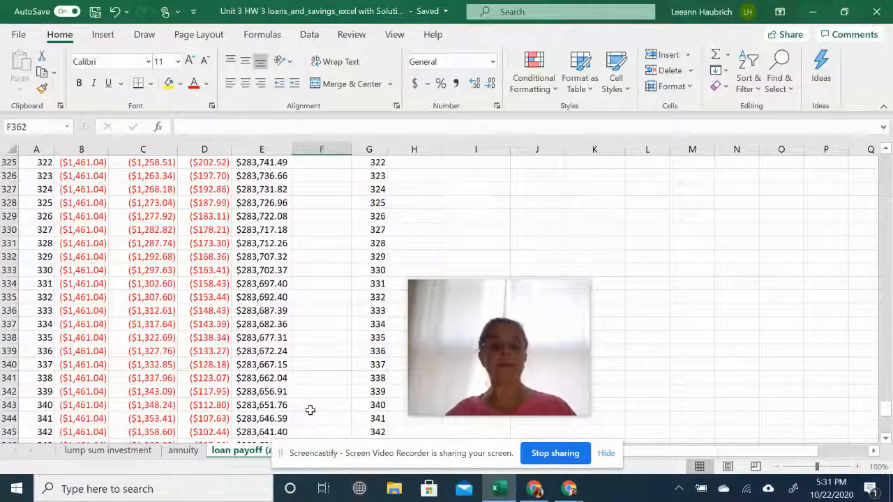
{"action": "scroll", "coordinate": [309, 408], "scroll_direction": "up", "scroll_amount": 11}
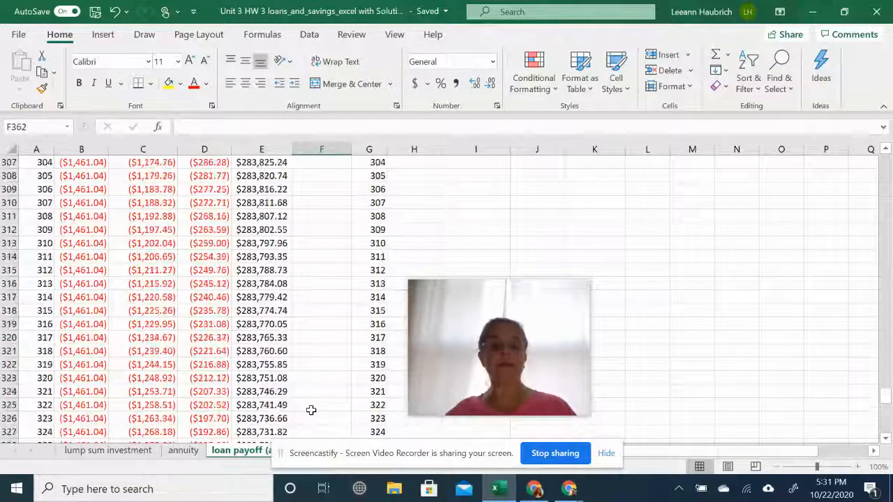
{"action": "left_click", "coordinate": [115, 11]}
{"action": "scroll", "coordinate": [373, 314], "scroll_direction": "up", "scroll_amount": 1}
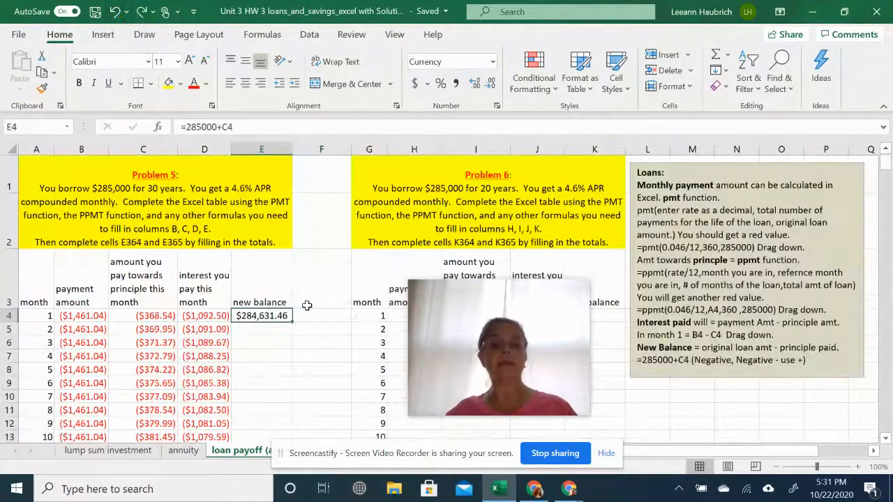
Calculate Problem 5's month 2 new balance in E5 with the formula =E4+C5.
{"action": "left_click", "coordinate": [265, 333]}
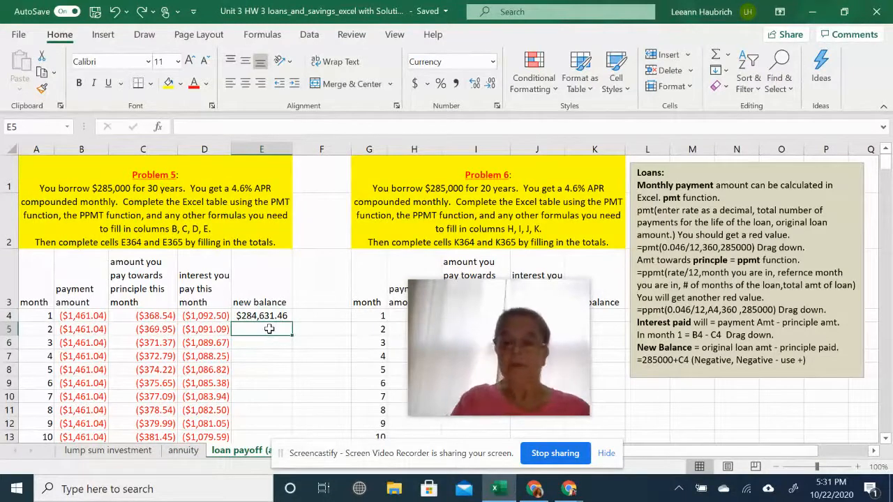
{"action": "type", "text": "="}
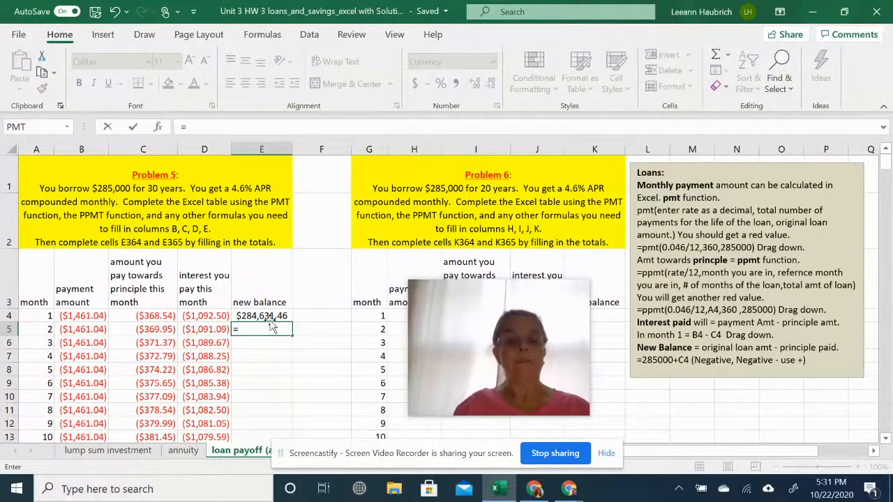
{"action": "left_click", "coordinate": [271, 317]}
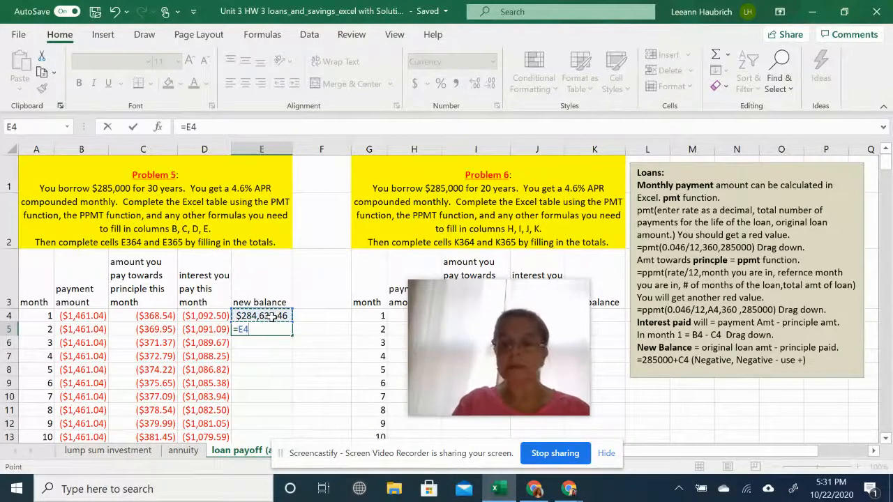
{"action": "type", "text": "-"}
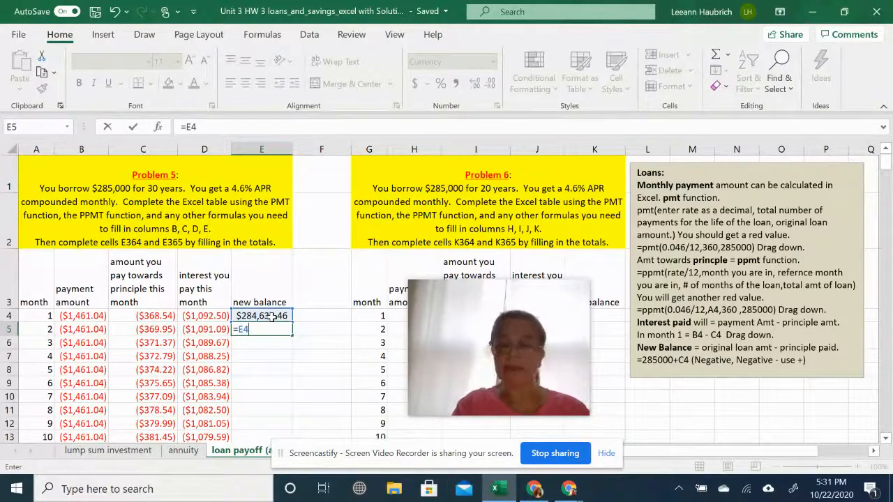
{"action": "left_click", "coordinate": [165, 329]}
{"action": "key", "text": "Return"}
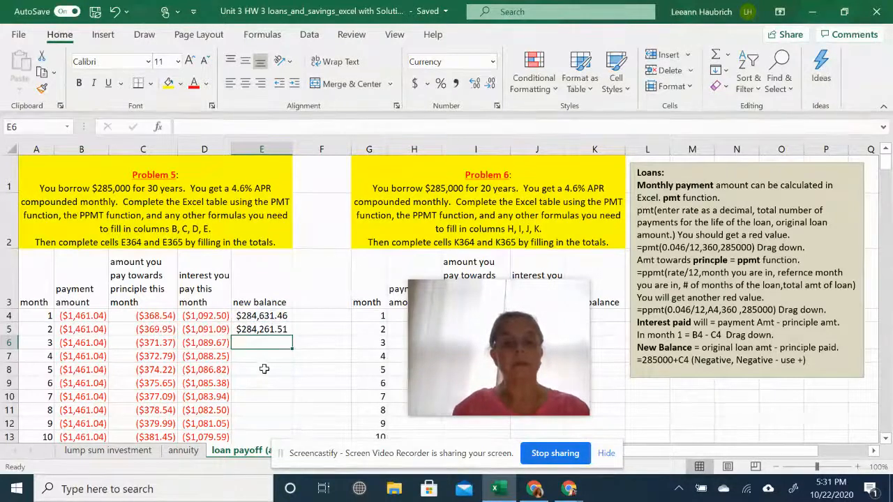
Fill Problem 5's new balance formula from E5 down through month 360 in E363.
{"action": "left_click", "coordinate": [272, 331]}
{"action": "left_click_drag", "start_coordinate": [299, 337], "coordinate": [277, 392]}
{"action": "left_click", "coordinate": [303, 392]}
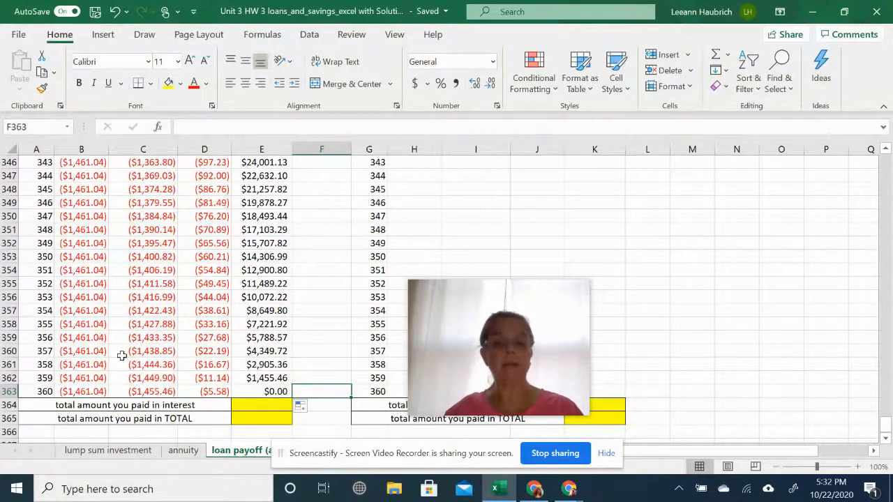
Calculate Problem 5's total amount paid in E365 with the formula =1461.04*360.
{"action": "left_click", "coordinate": [266, 421]}
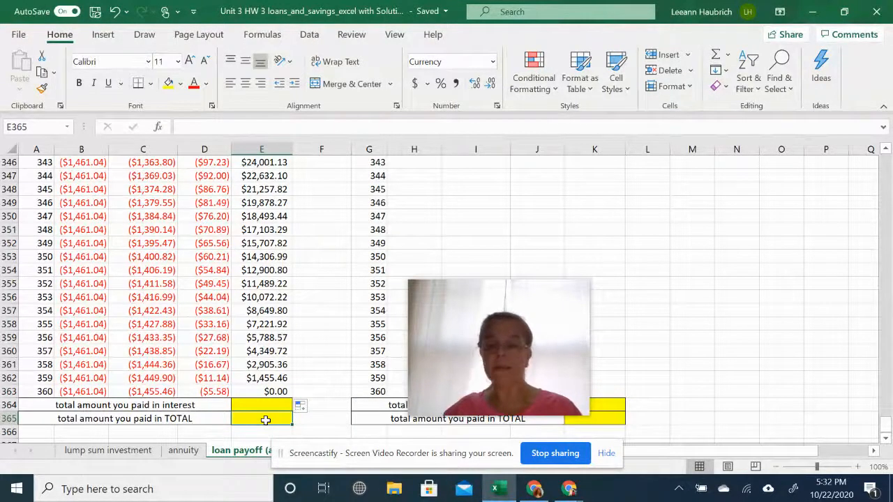
{"action": "type", "text": "="}
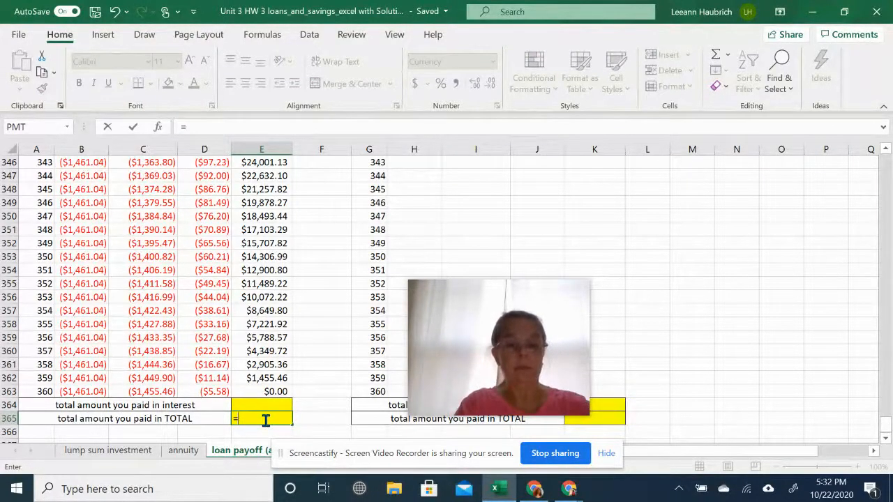
{"action": "type", "text": "1"}
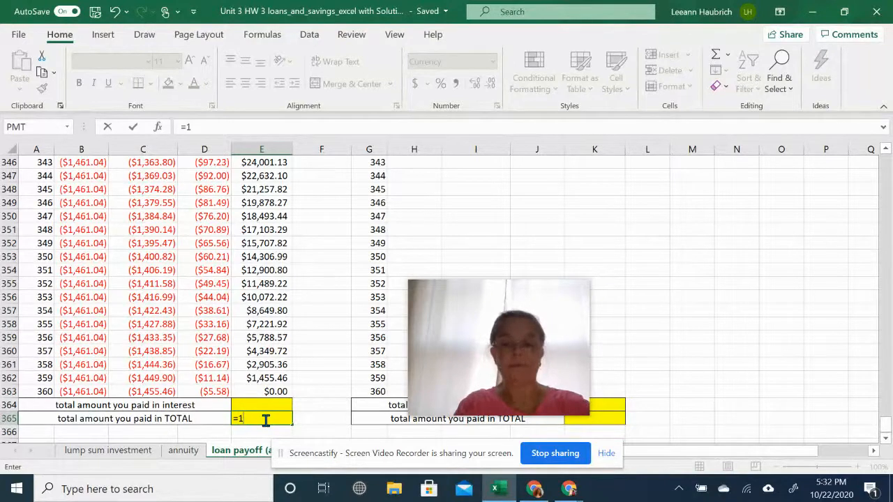
{"action": "type", "text": "461.04"}
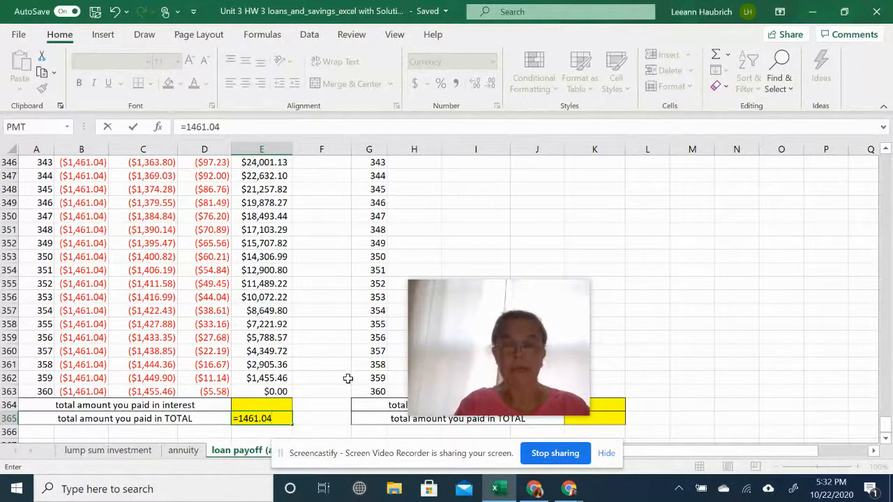
{"action": "type", "text": "*"}
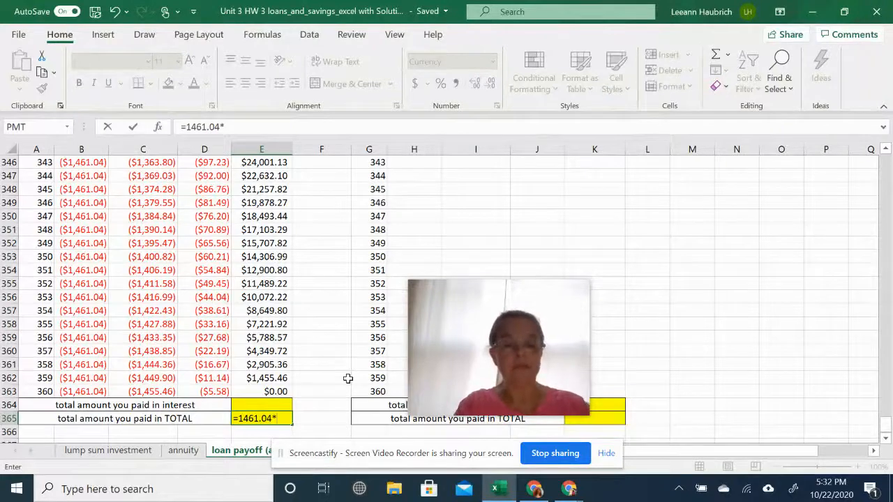
{"action": "type", "text": "36"}
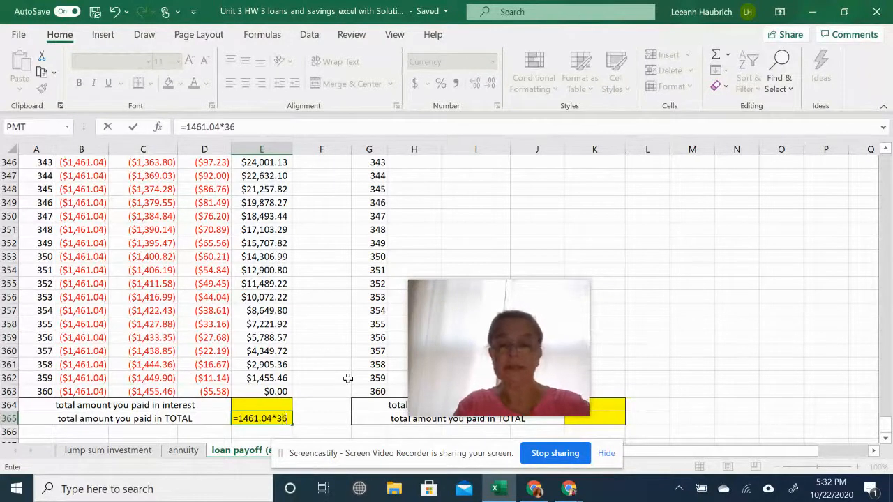
{"action": "type", "text": "0"}
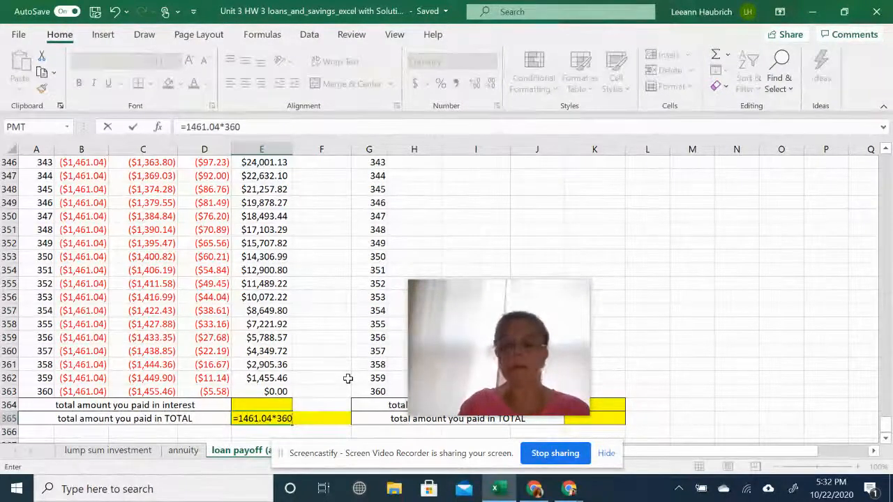
{"action": "key", "text": "Return"}
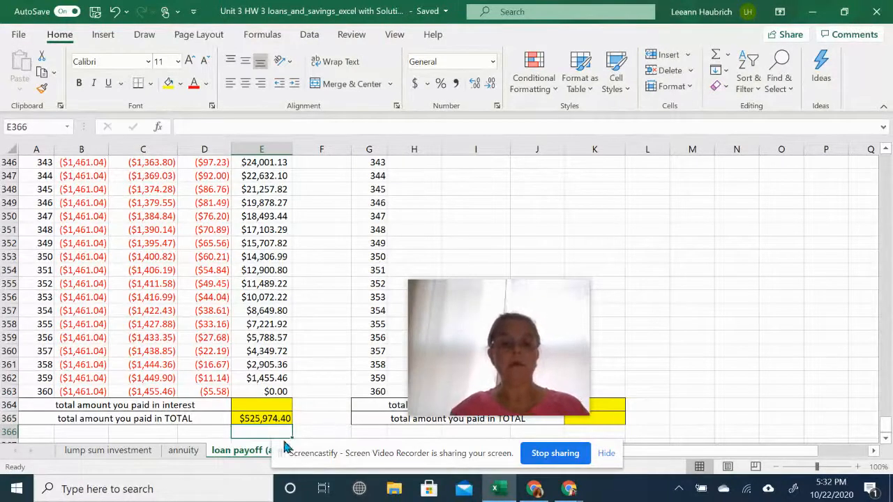
Calculate Problem 5's total amount paid in interest in E364 with the formula =E365-285000.
{"action": "left_click", "coordinate": [272, 408]}
{"action": "type", "text": "="}
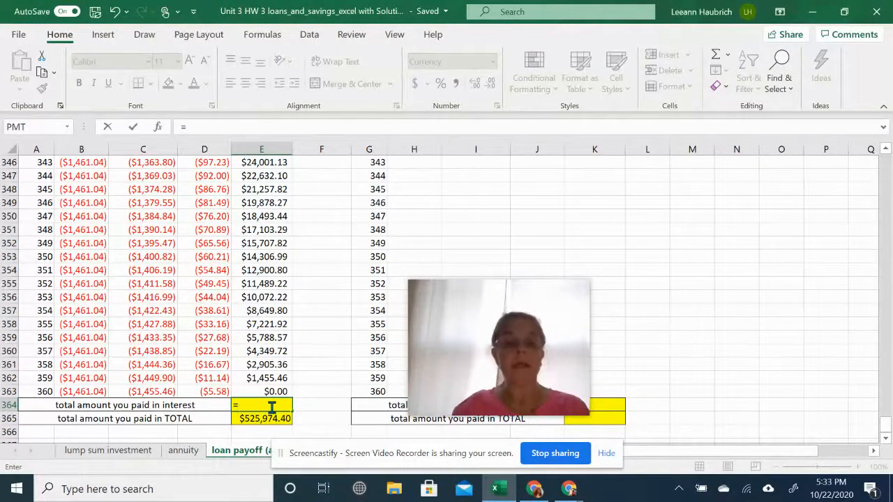
{"action": "left_click", "coordinate": [267, 421]}
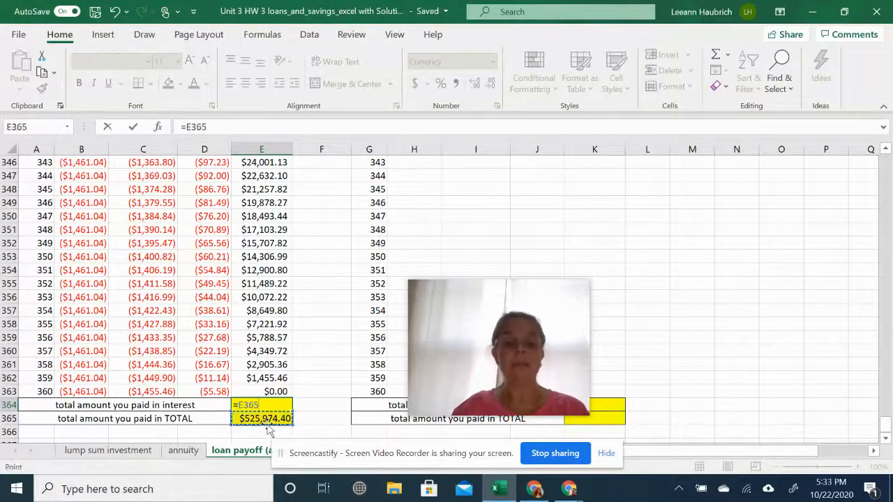
{"action": "type", "text": "-"}
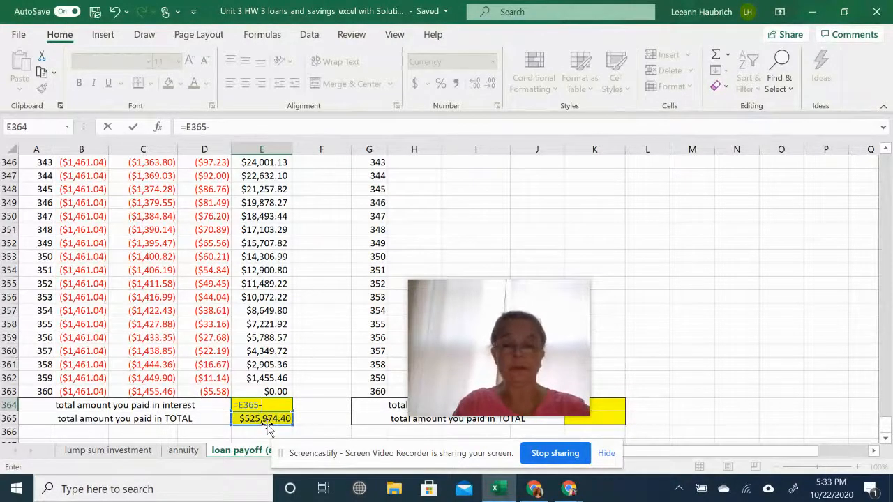
{"action": "type", "text": "285"}
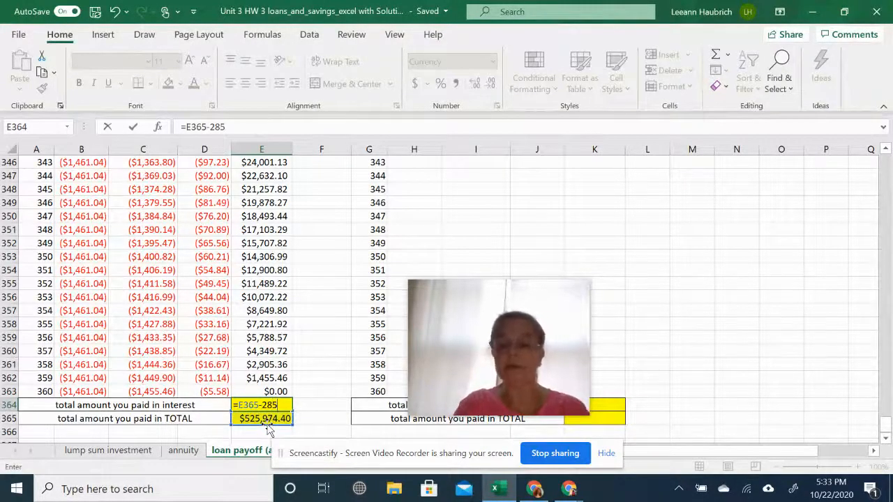
{"action": "type", "text": "000"}
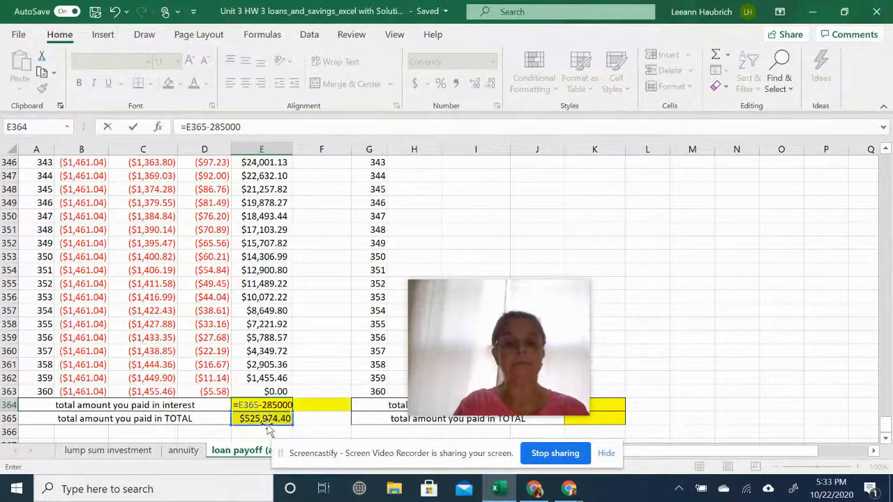
{"action": "key", "text": "Return"}
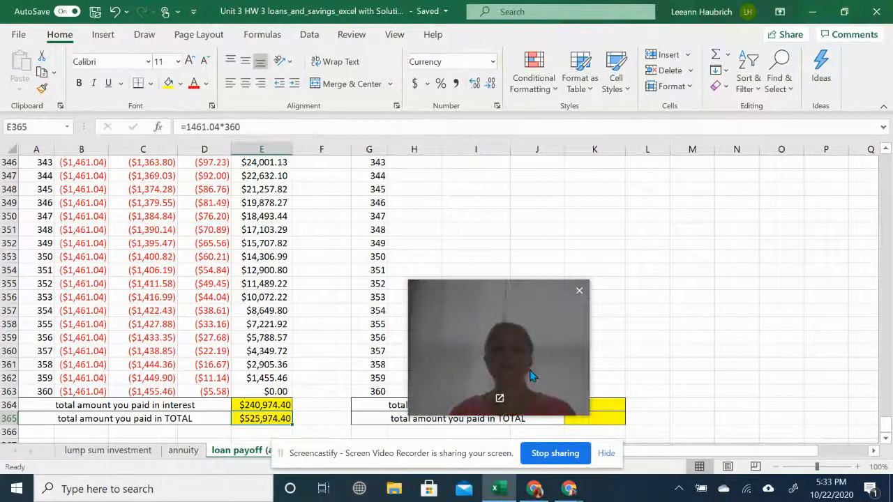
{"action": "scroll", "coordinate": [697, 313], "scroll_direction": "up", "scroll_amount": 6}
{"action": "scroll", "coordinate": [696, 313], "scroll_direction": "up", "scroll_amount": 20}
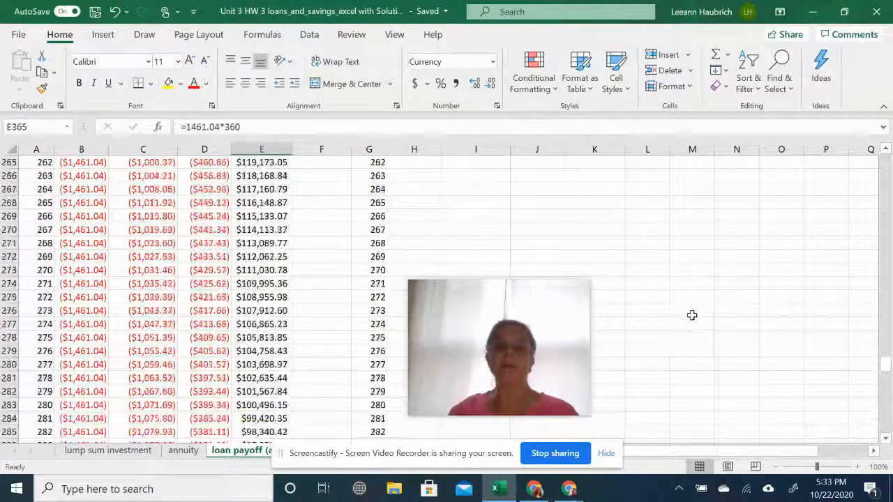
{"action": "scroll", "coordinate": [683, 316], "scroll_direction": "up", "scroll_amount": 20}
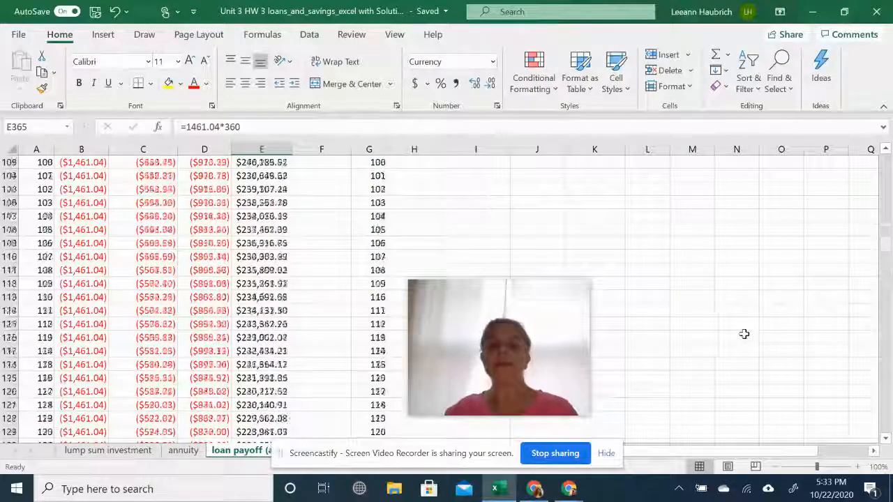
{"action": "scroll", "coordinate": [740, 334], "scroll_direction": "up", "scroll_amount": 4}
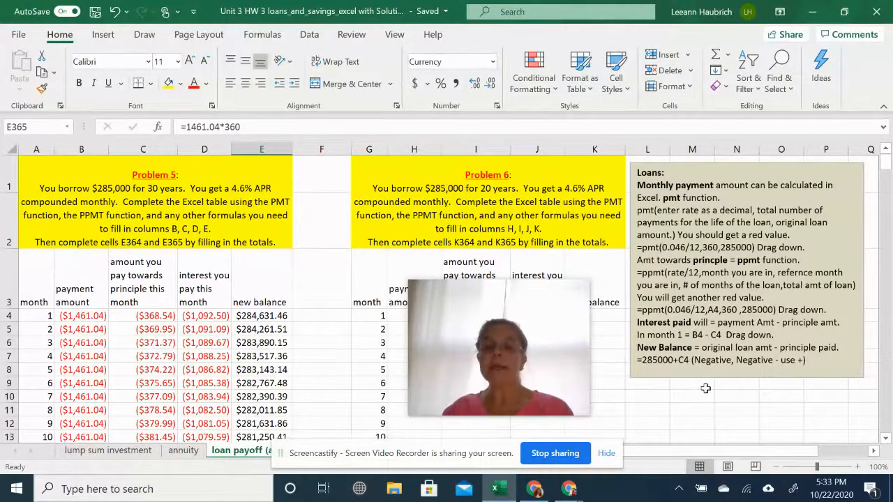
{"action": "scroll", "coordinate": [705, 389], "scroll_direction": "down", "scroll_amount": 1}
{"action": "scroll", "coordinate": [705, 389], "scroll_direction": "up", "scroll_amount": 1}
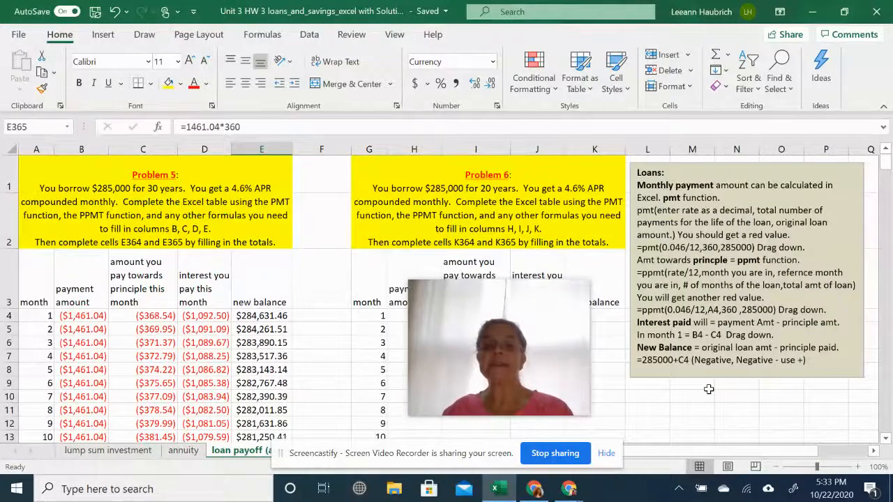